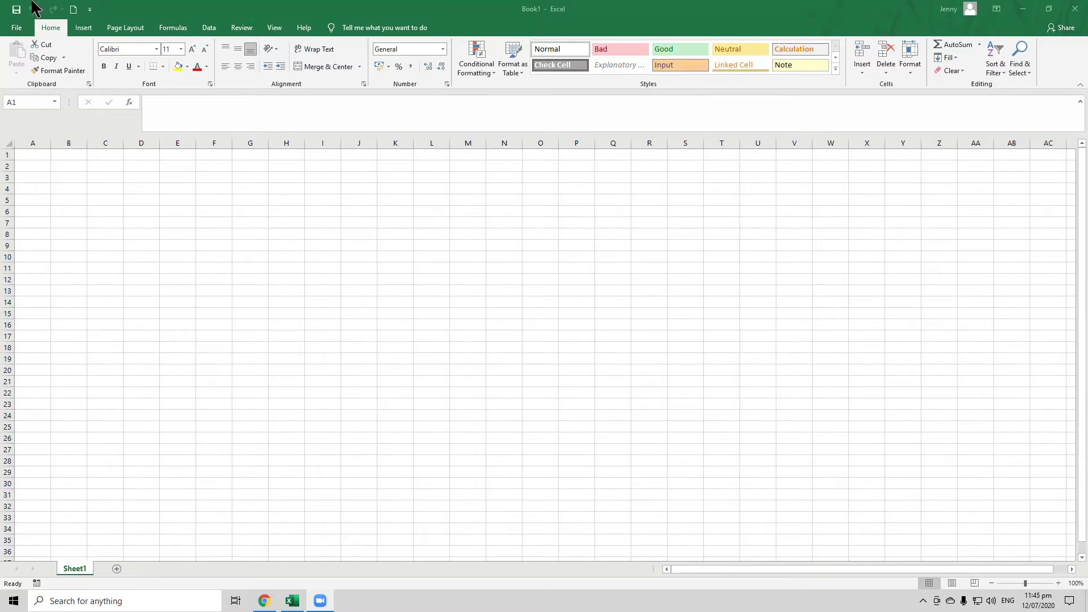
Step: Open the recent workbook DATA TOOLS PRACTICE LESSON and go to its Data Validation sheet
left_click(14, 32)
left_click(16, 29)
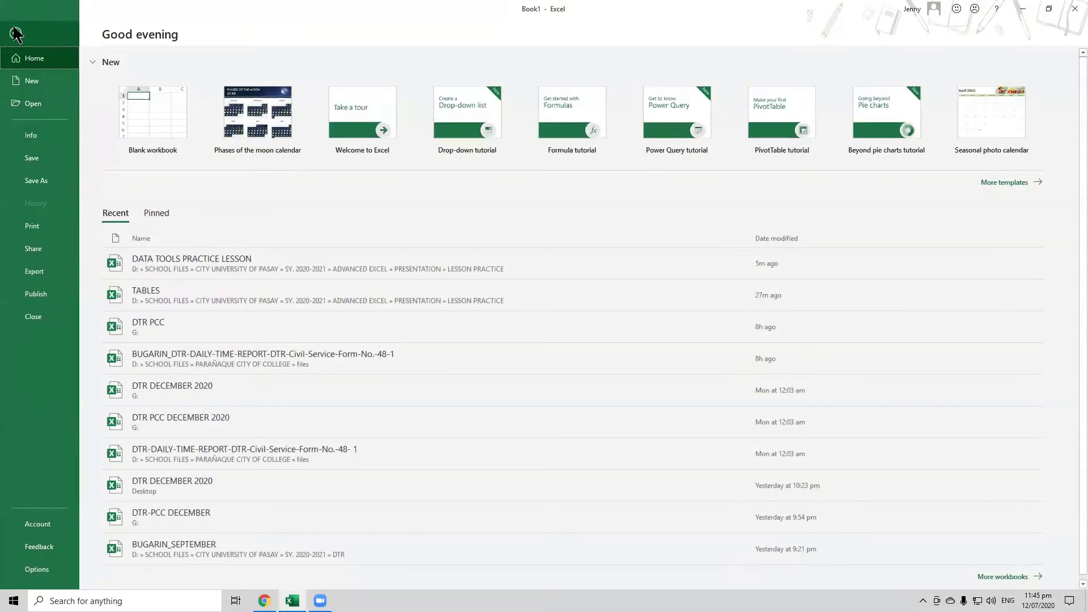
left_click(223, 264)
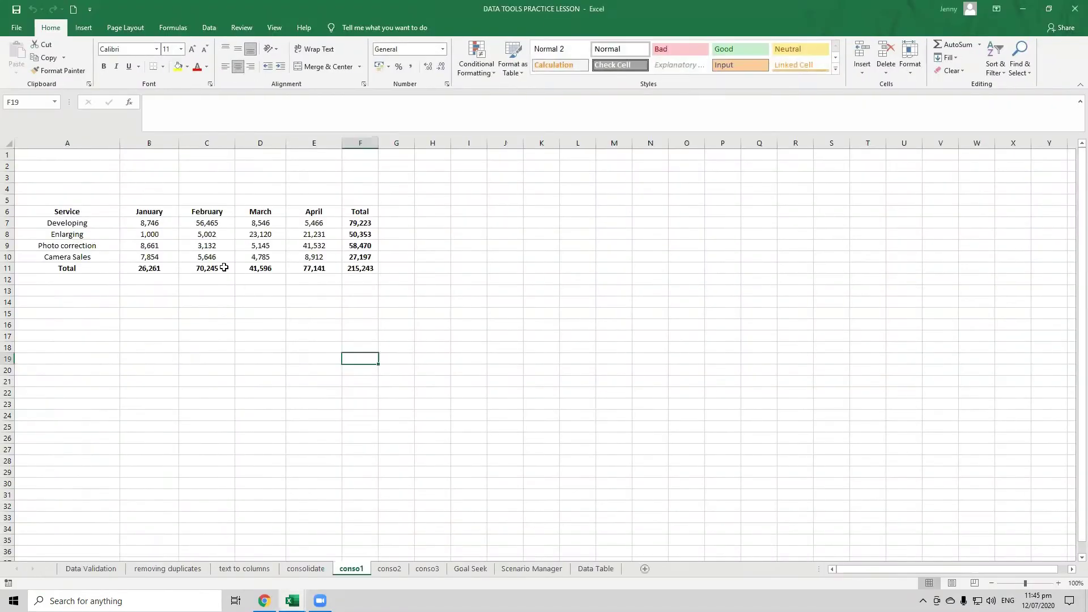
left_click(91, 569)
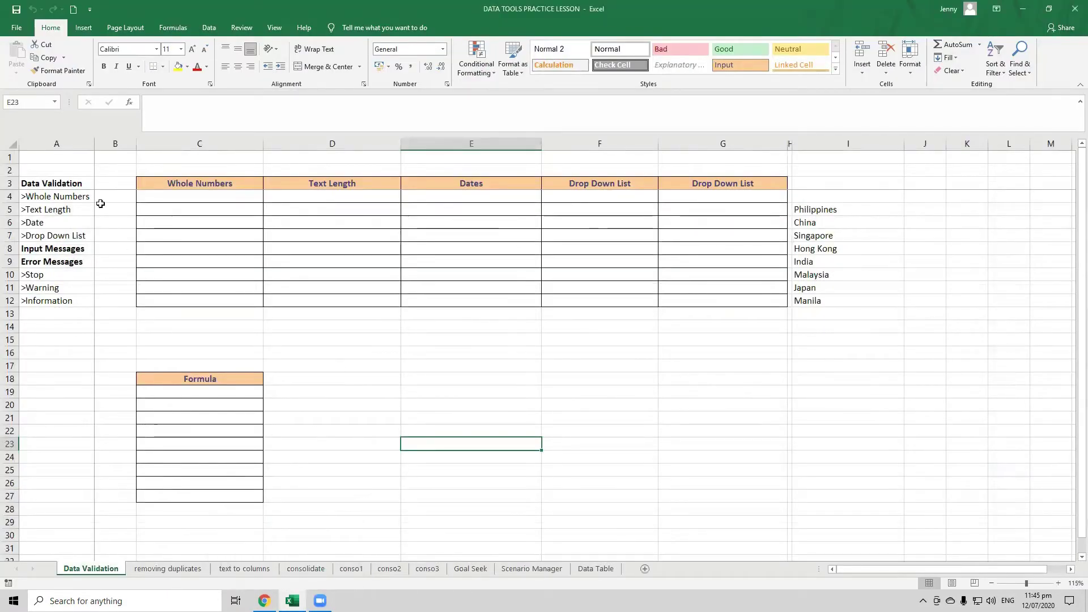
left_click(79, 196)
left_click(77, 209)
left_click(71, 221)
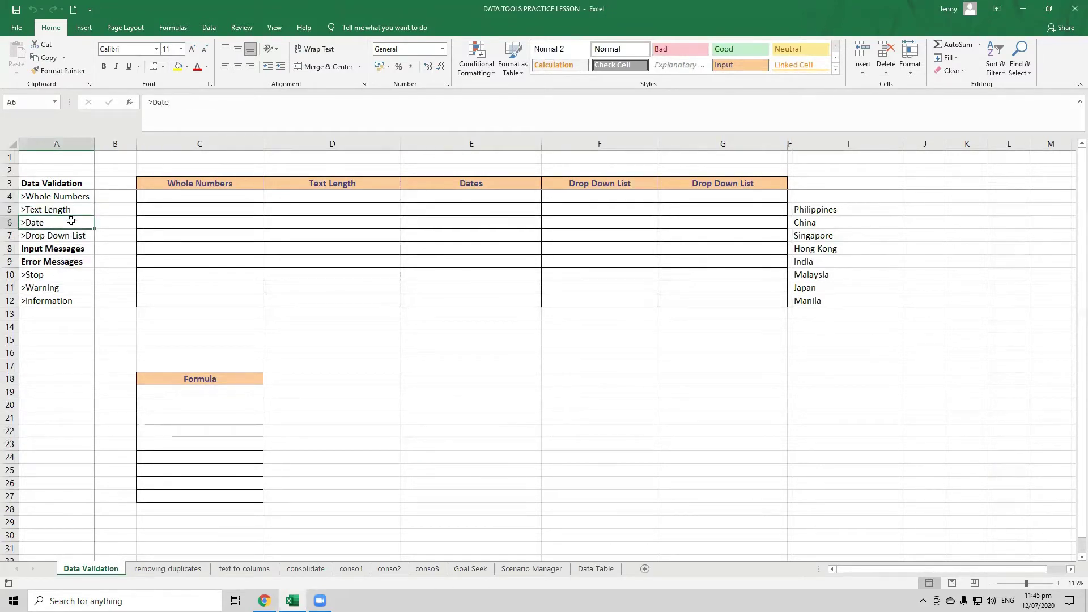
left_click(79, 235)
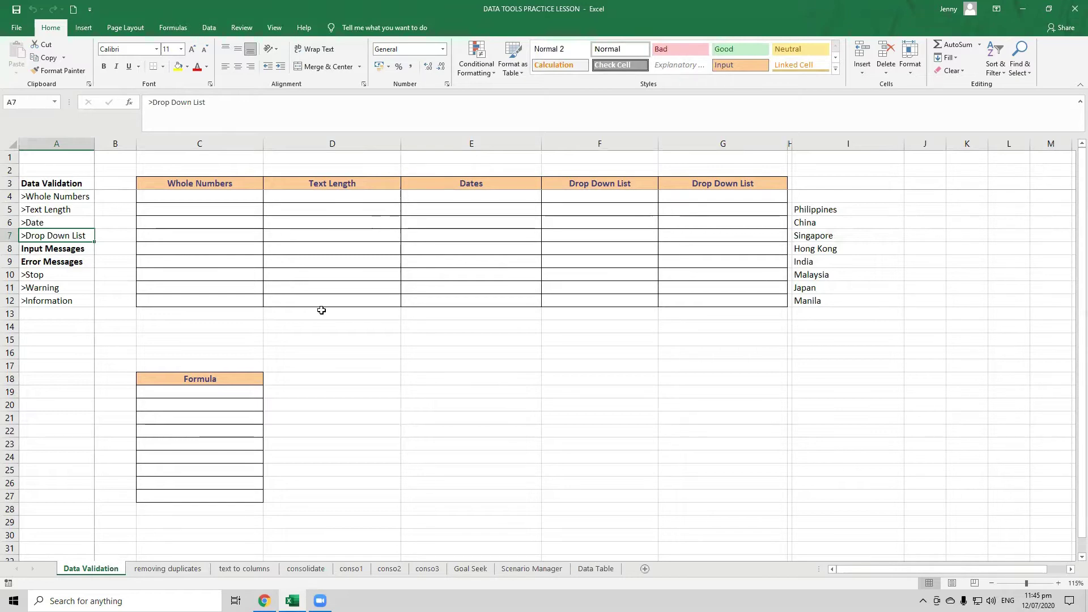
Step: Open the Data Validation settings for cells C4:C12 under the Whole Numbers heading
scroll(321, 309, "up", 7)
left_click_drag(413, 247, 379, 370)
left_click_drag(373, 253, 369, 442)
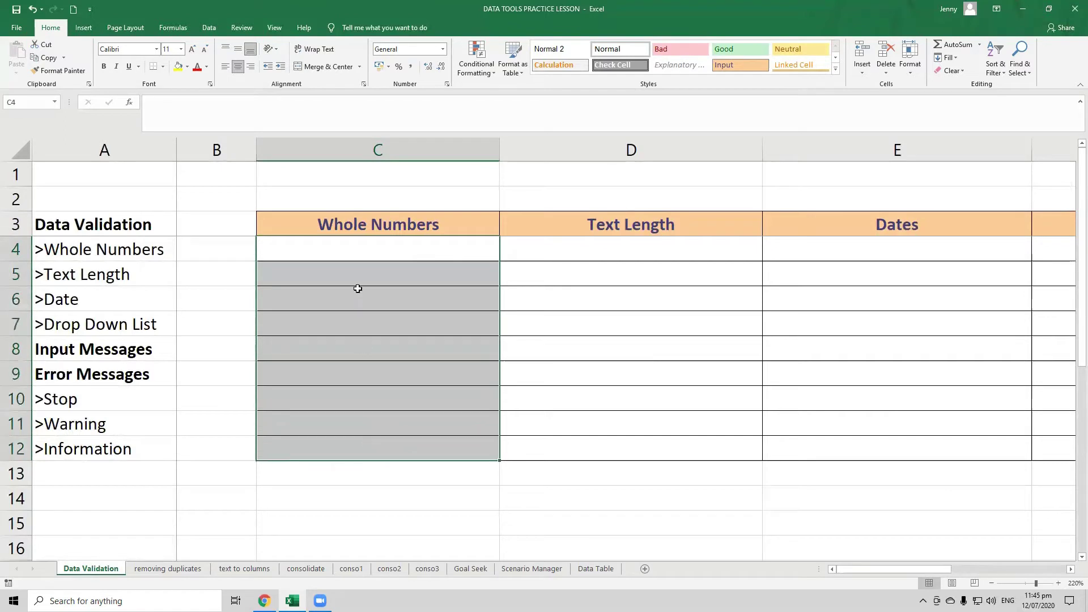
left_click(359, 246)
left_click_drag(359, 245, 362, 437)
left_click(211, 27)
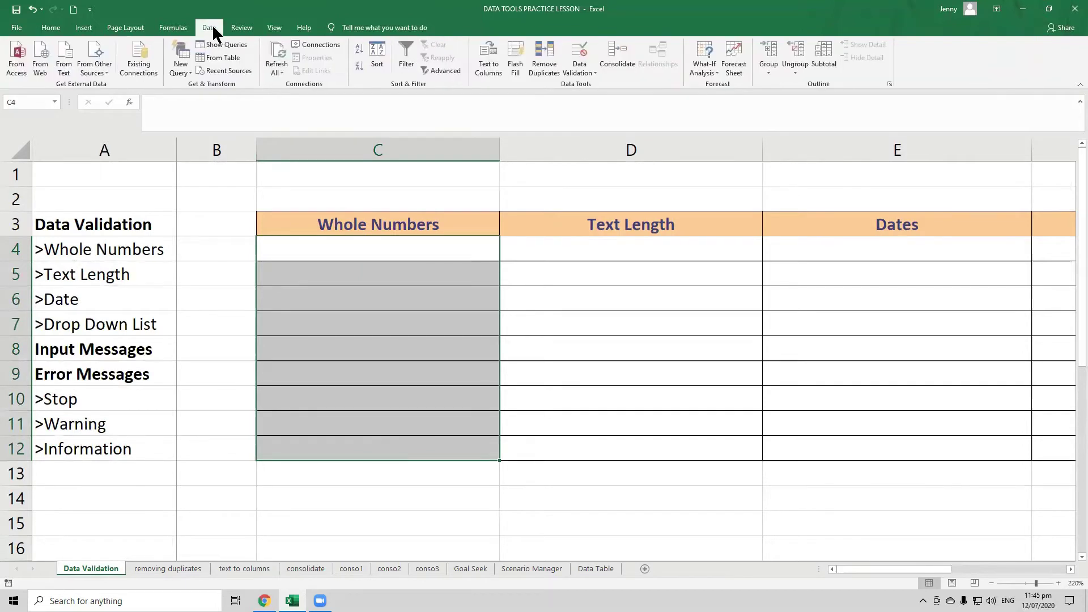
left_click(595, 66)
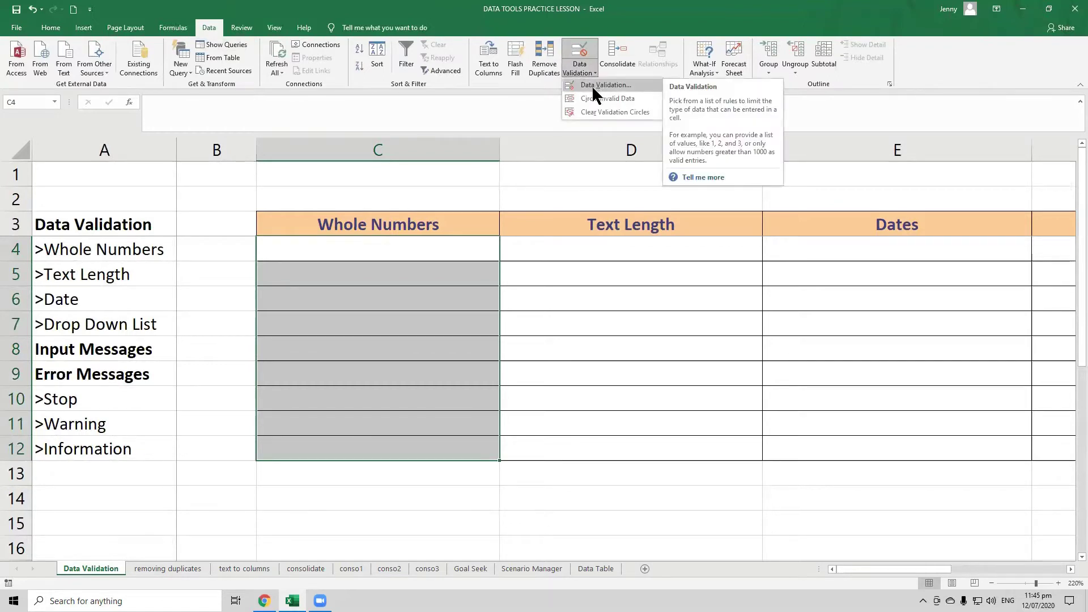
left_click(590, 43)
left_click(870, 298)
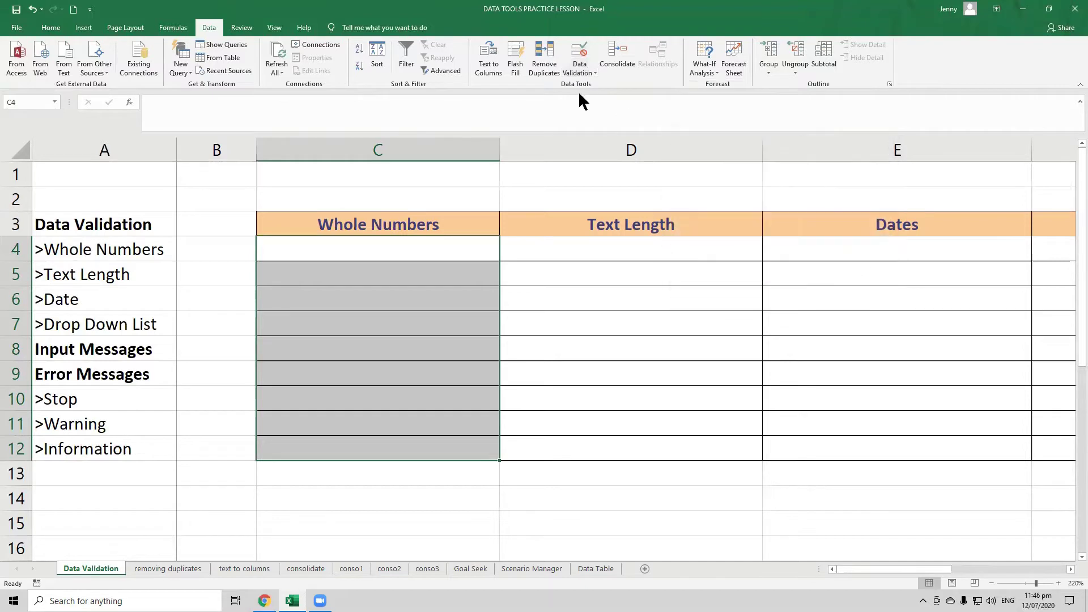
left_click(588, 70)
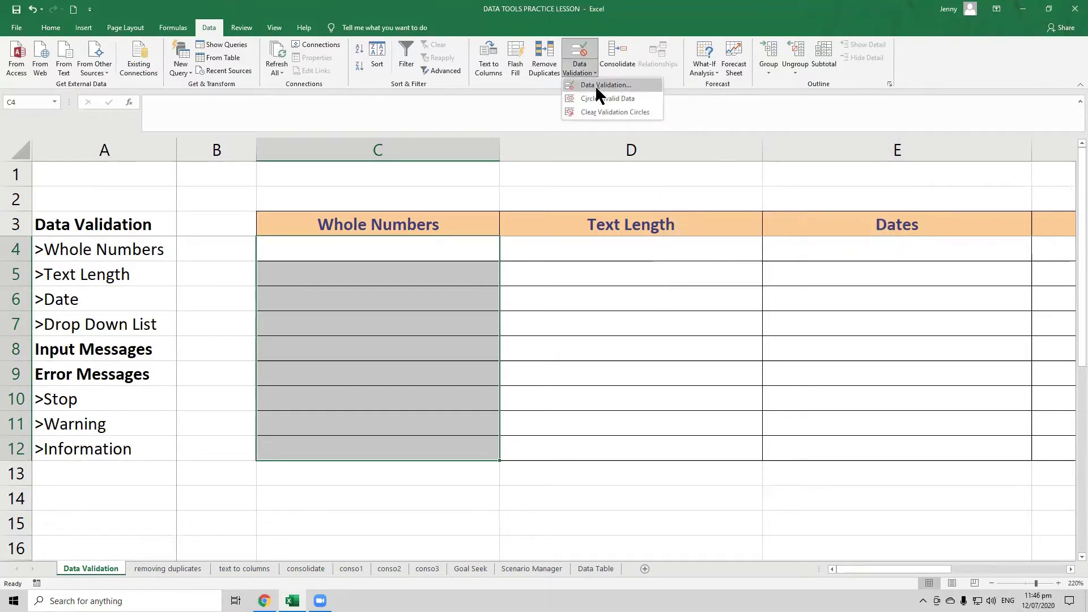
left_click(596, 89)
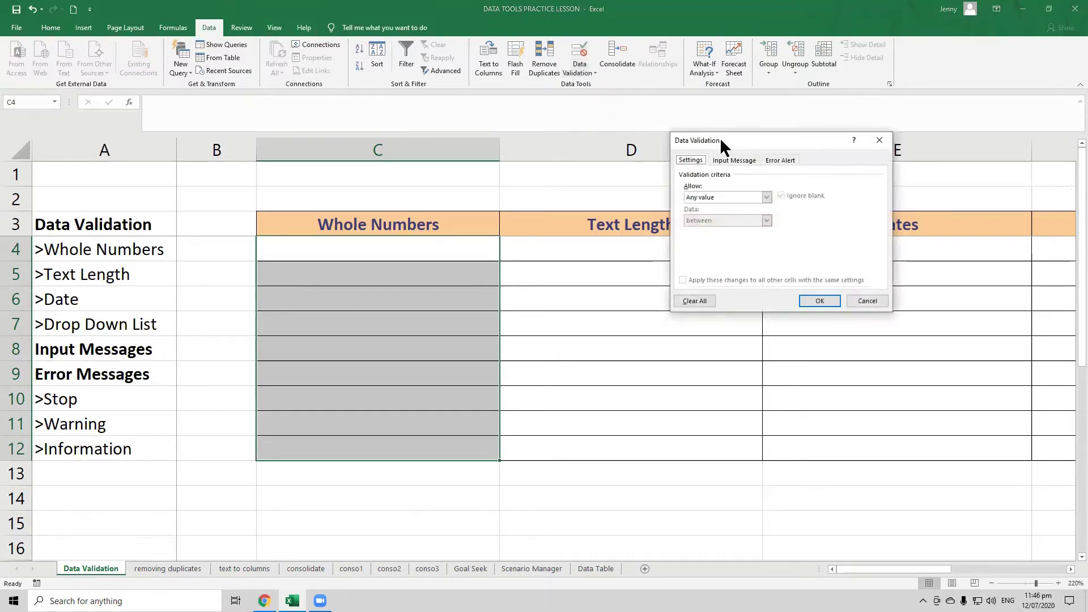
left_click_drag(757, 141, 598, 231)
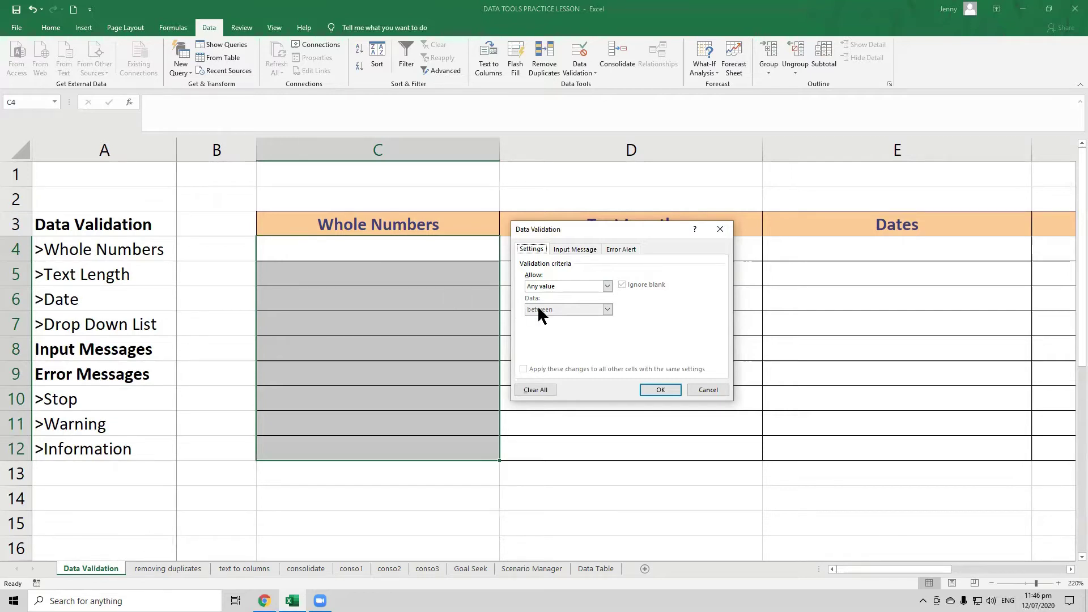
Step: Restrict the selected Whole Numbers cells to whole numbers between 50 and 100 and apply the rule
left_click(606, 286)
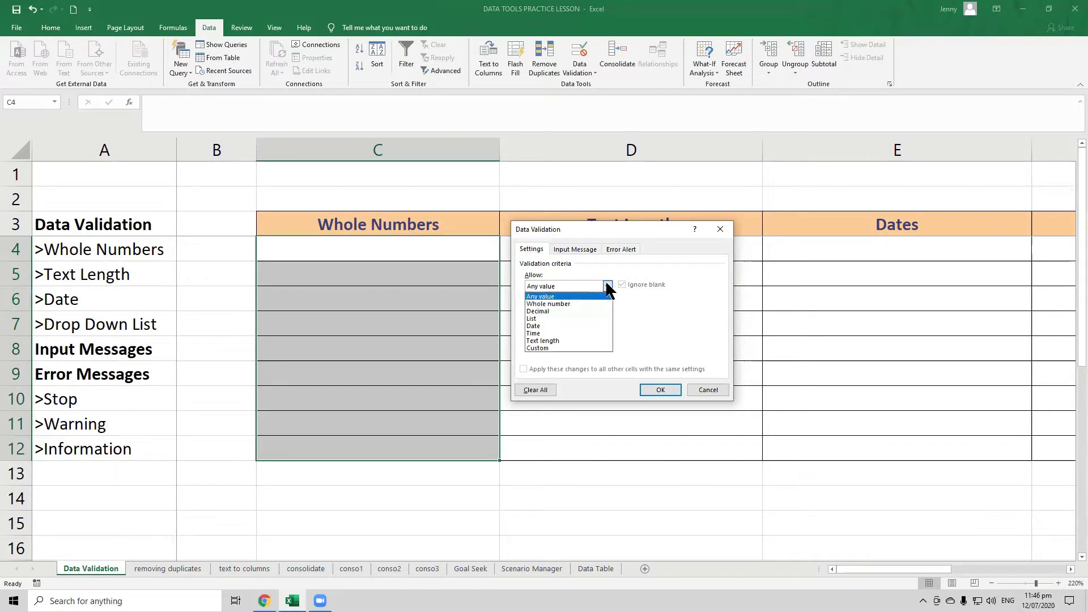
left_click(569, 305)
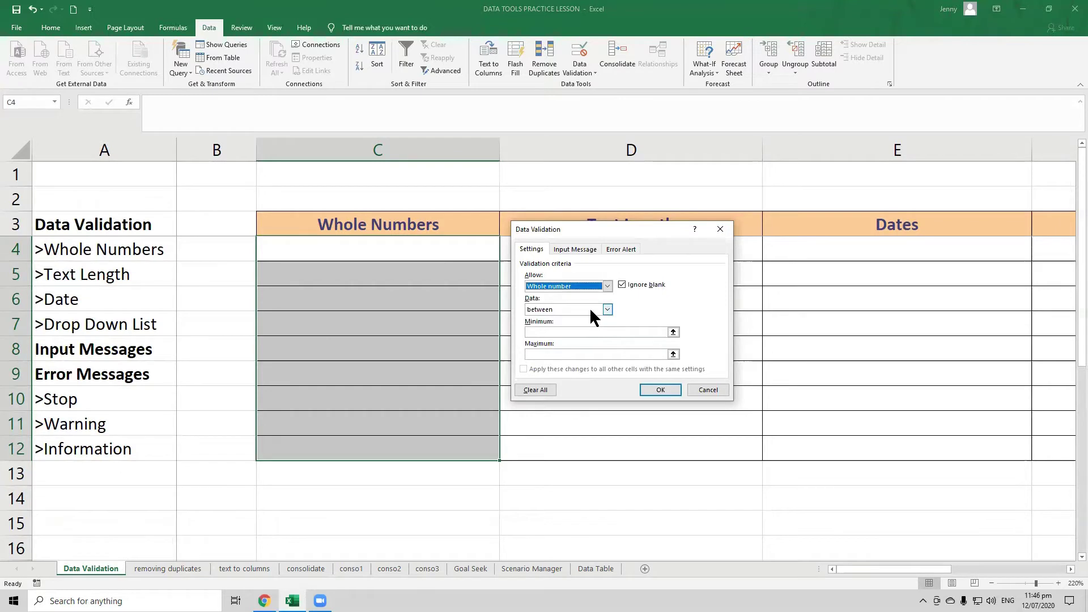
left_click(570, 331)
type("50")
left_click(561, 353)
type("100")
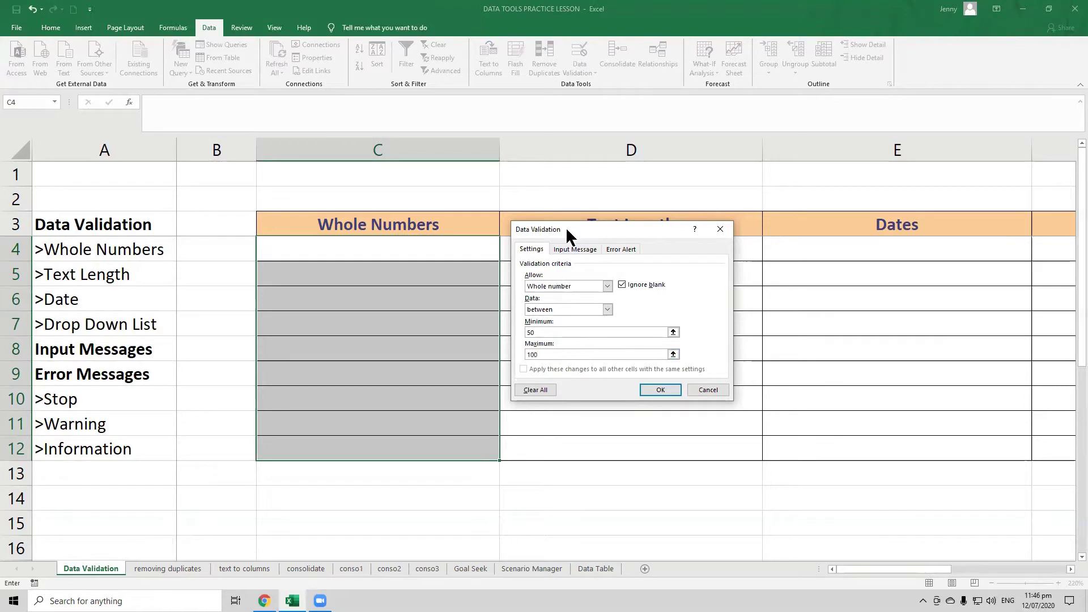
left_click_drag(516, 235, 520, 214)
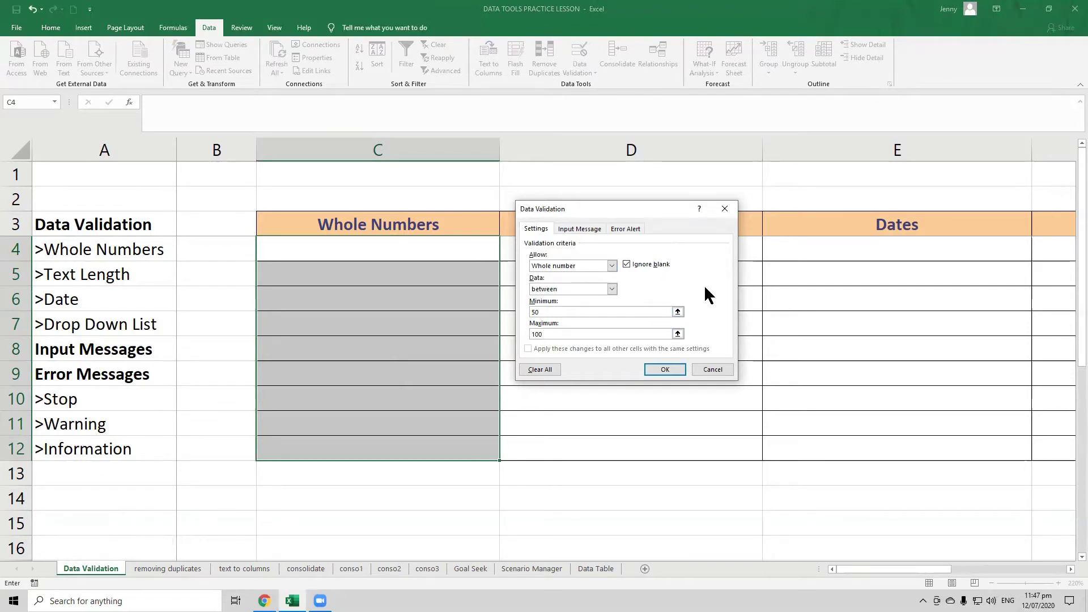
left_click(664, 370)
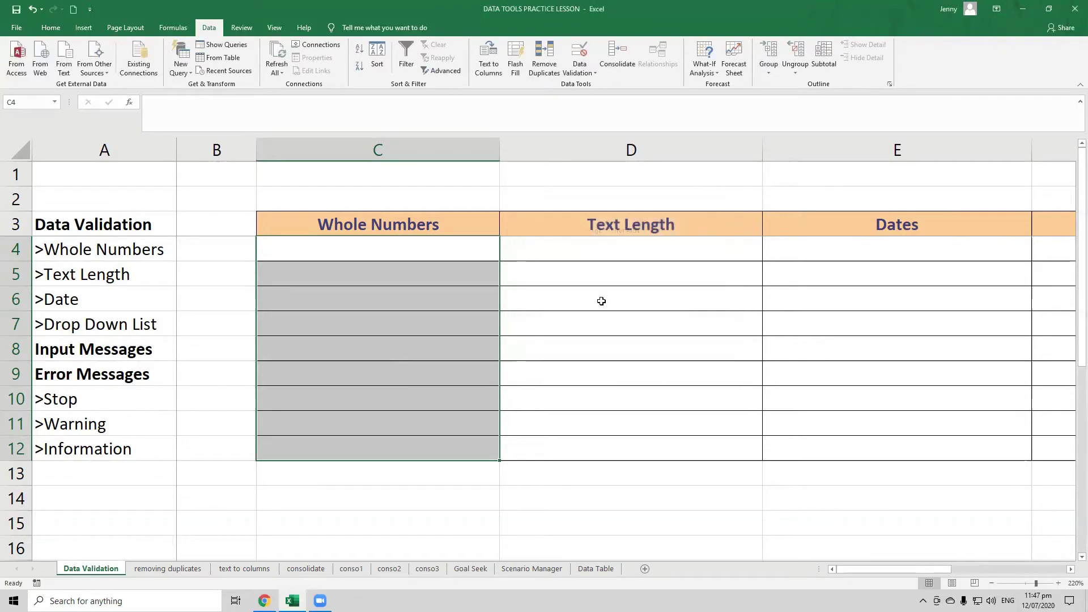
Step: Enter 50, 85 and 100 in cells C4 to C6 of the Whole Numbers column
left_click(401, 251)
type("50")
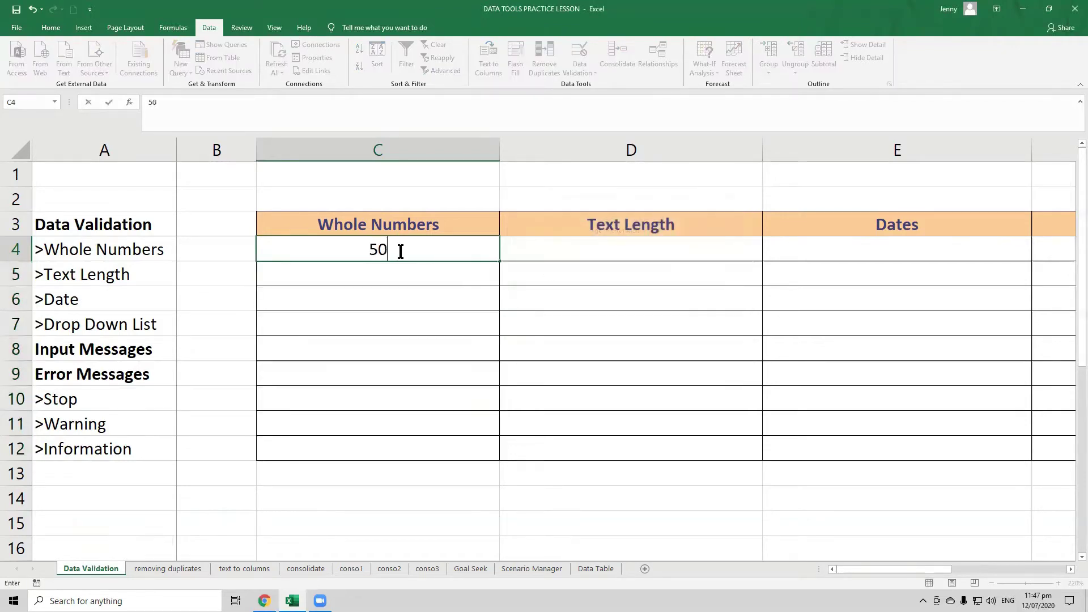
key("Return")
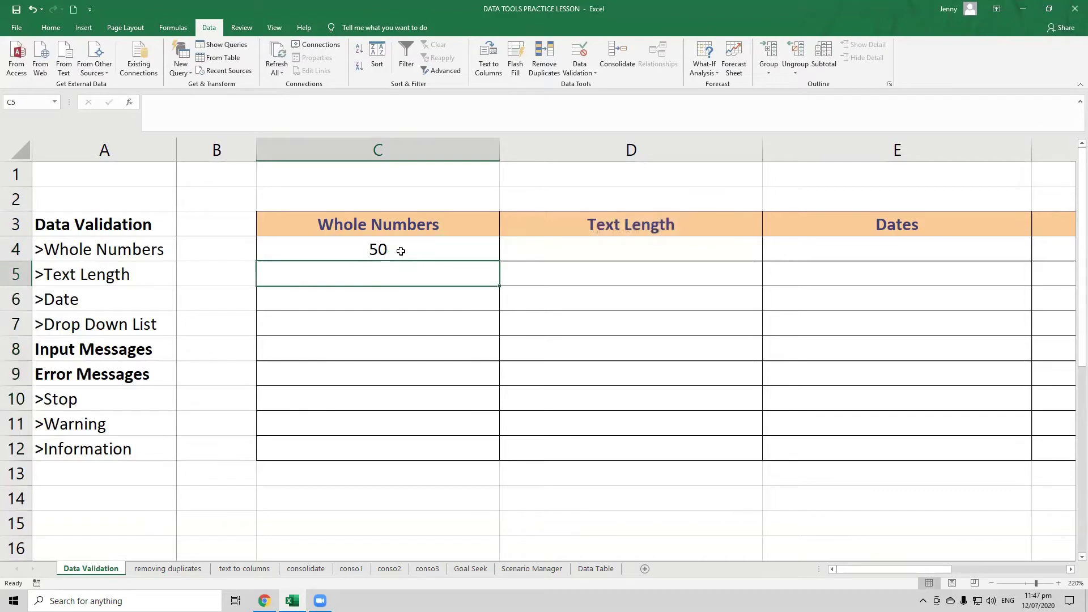
type("85")
key("Return")
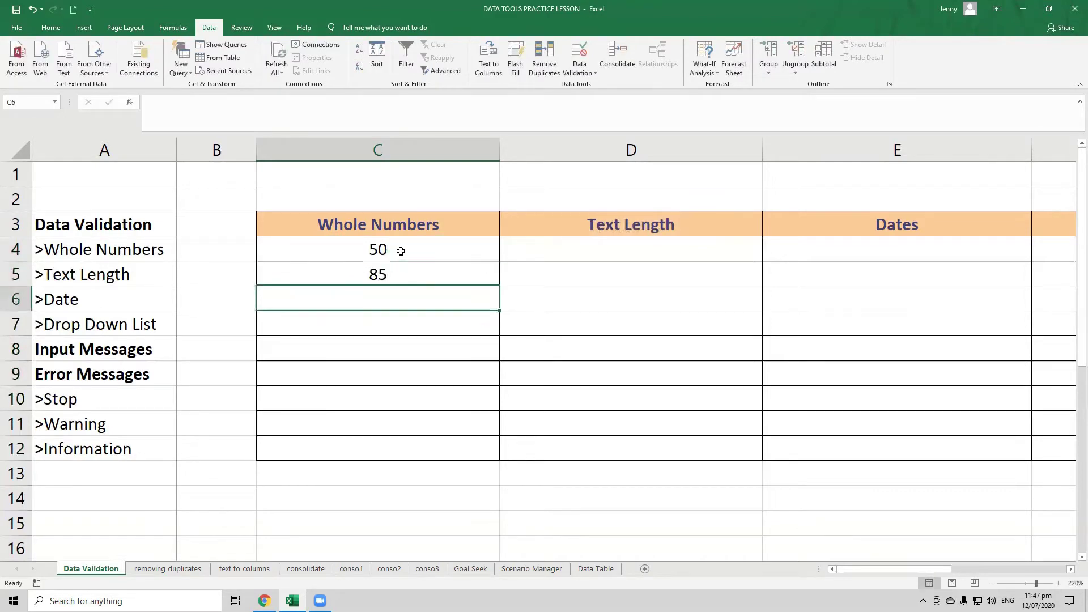
type("100")
key("Return")
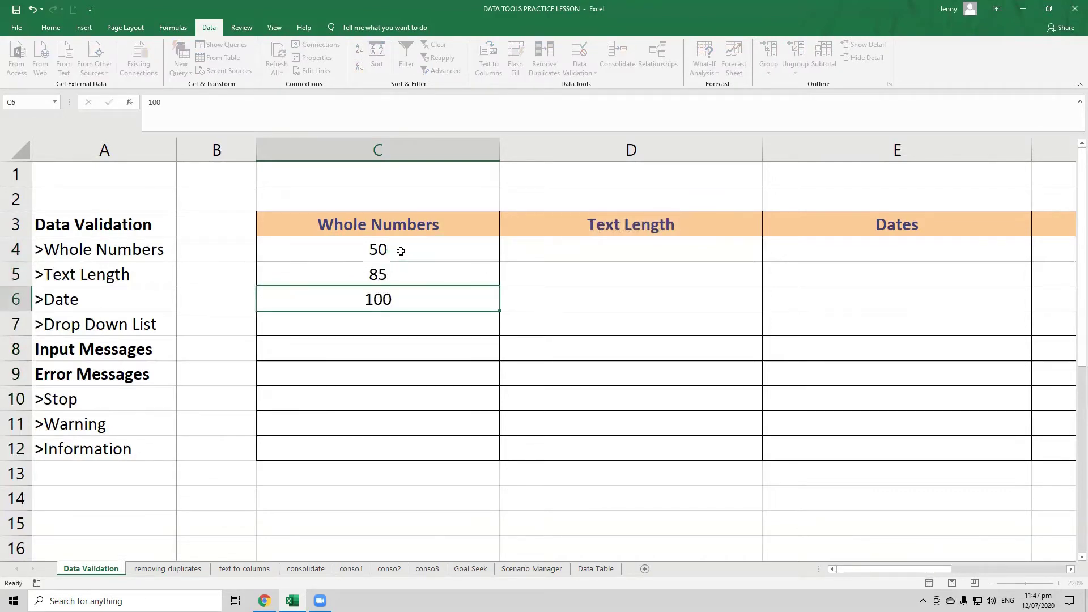
Step: Test the whole-number rule by entering 45 in cell C7, and retry the entry with 99
type("45")
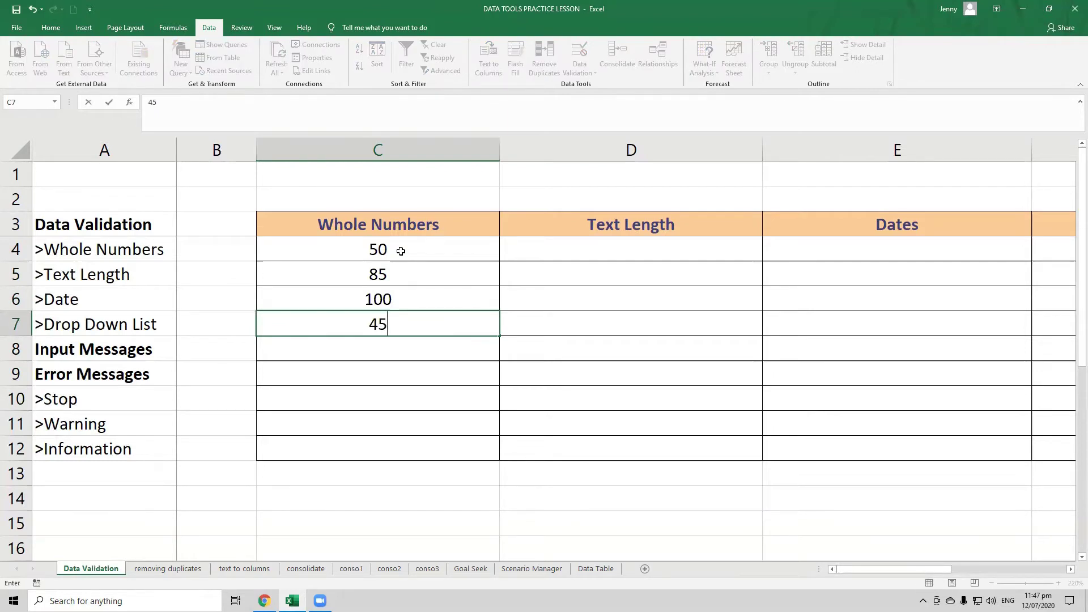
left_click(413, 250)
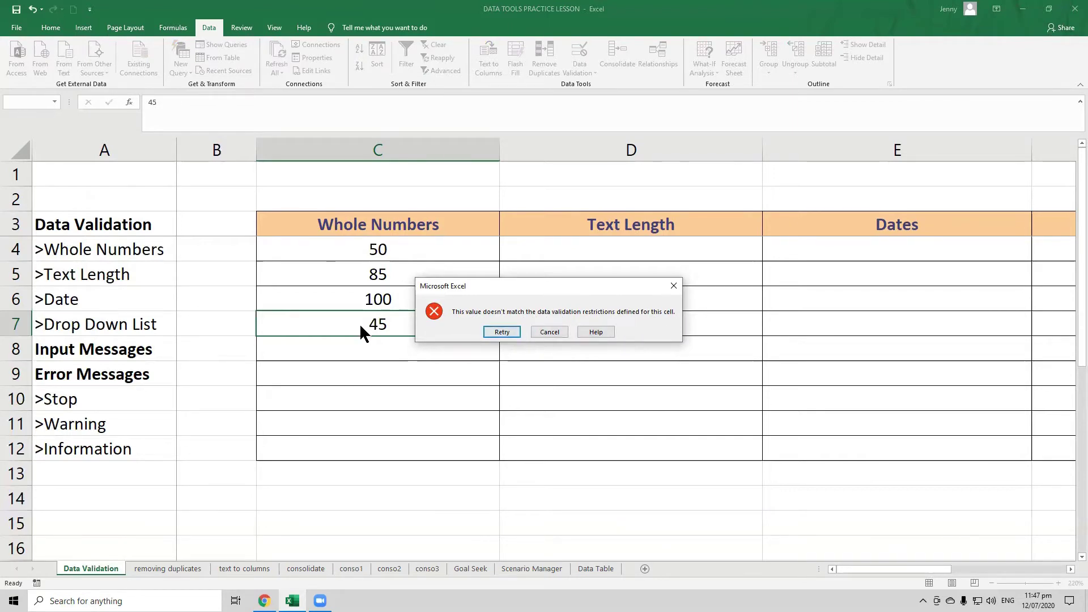
left_click(503, 332)
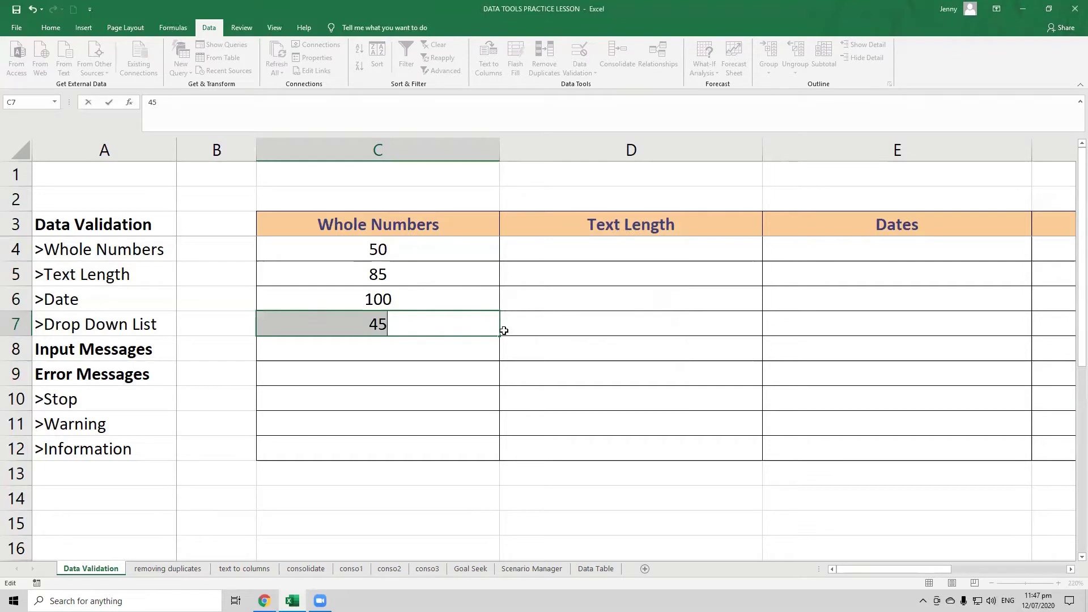
type("99")
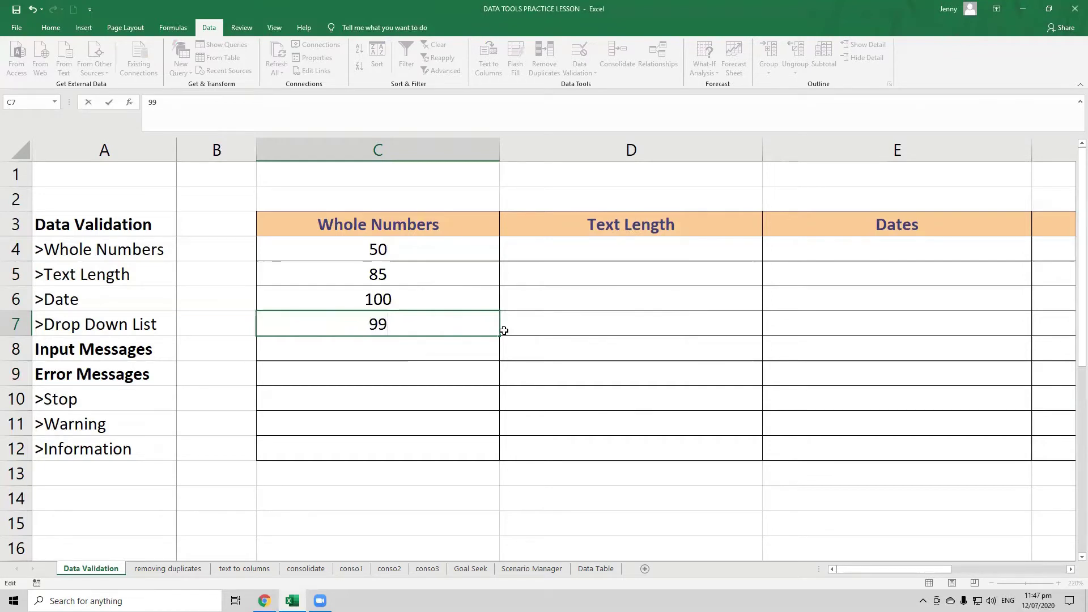
key("Return")
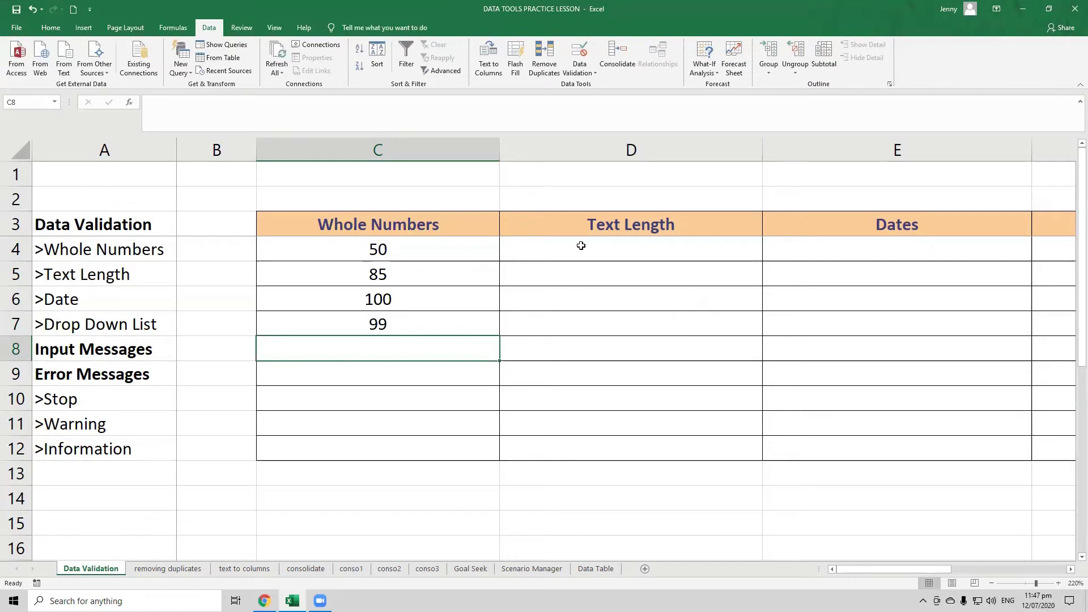
Step: Restrict cells D4:D12 under the Text Length heading to a text length between 3 and 5 characters
left_click_drag(581, 246, 611, 444)
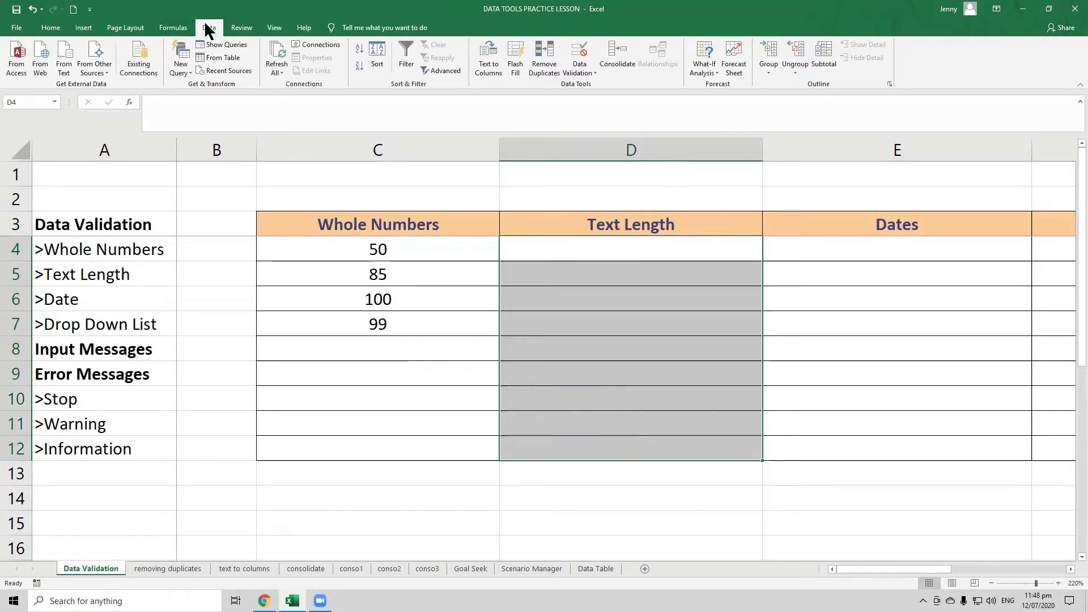
left_click(591, 72)
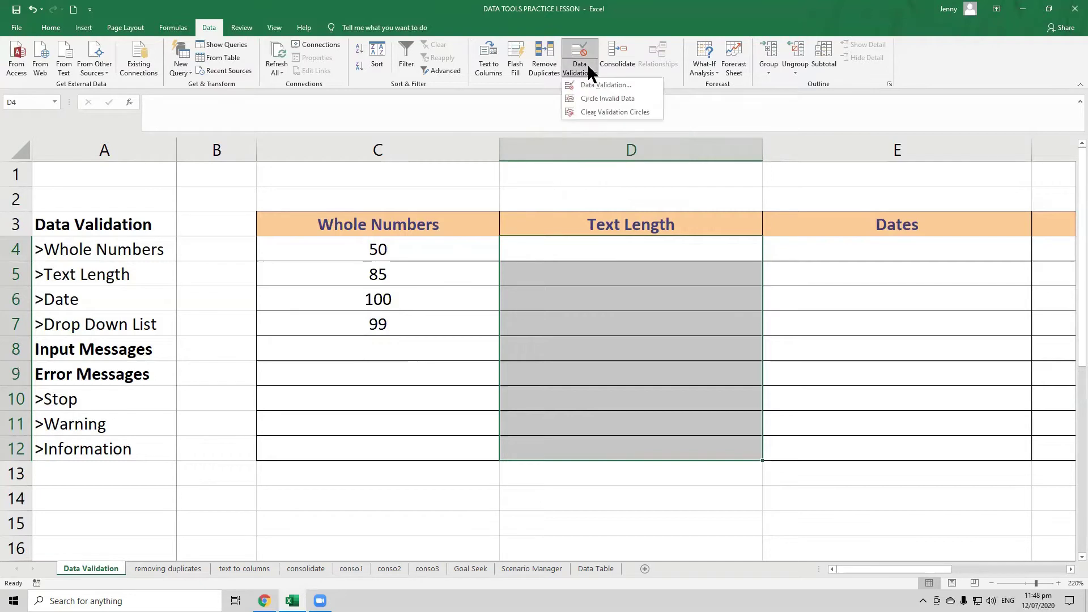
left_click(589, 85)
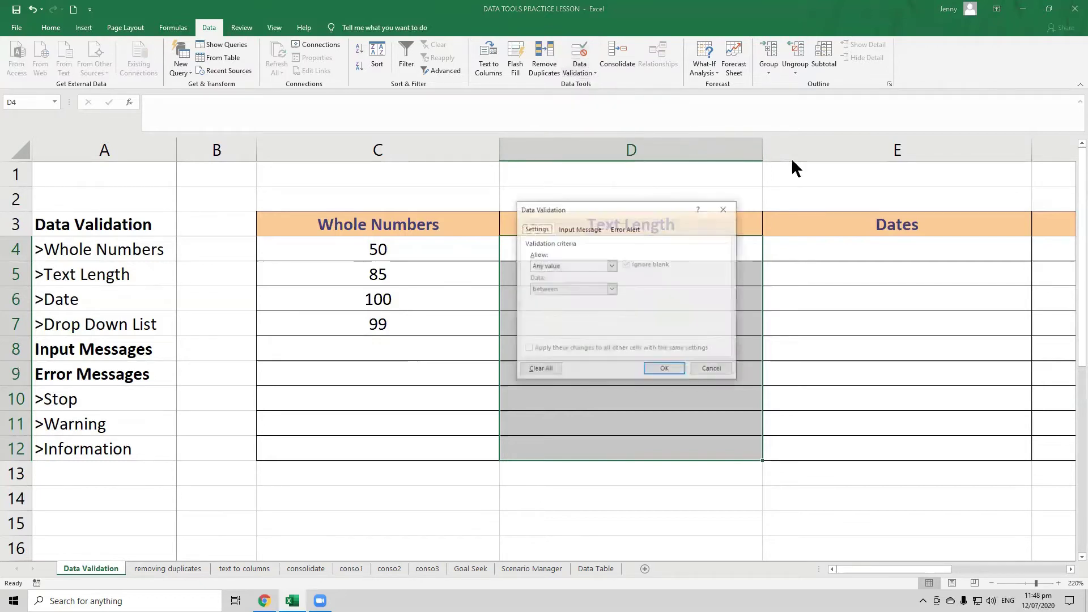
left_click_drag(667, 202, 752, 158)
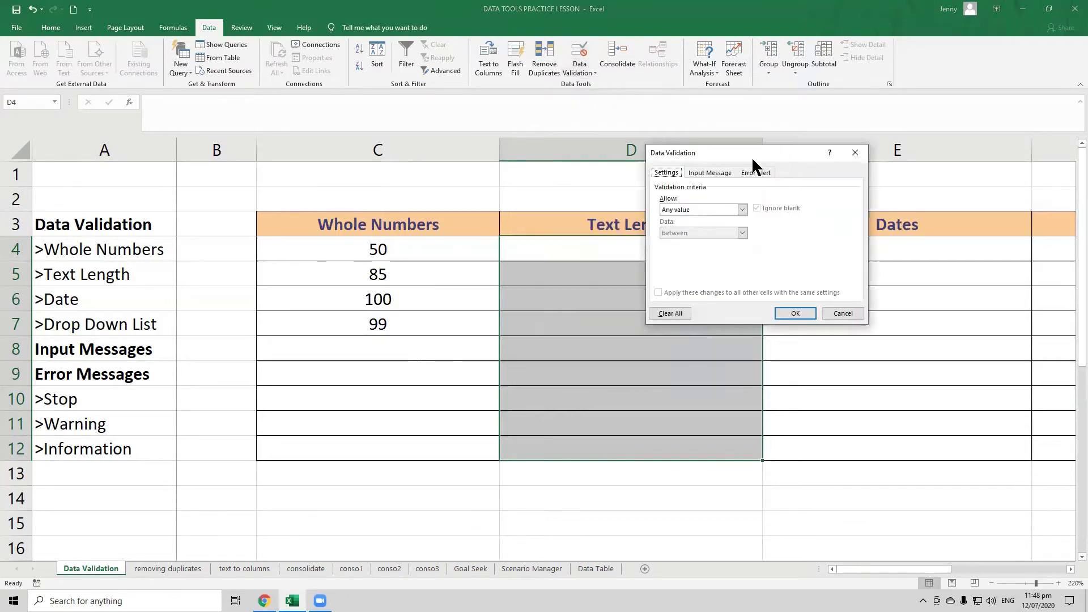
left_click(742, 210)
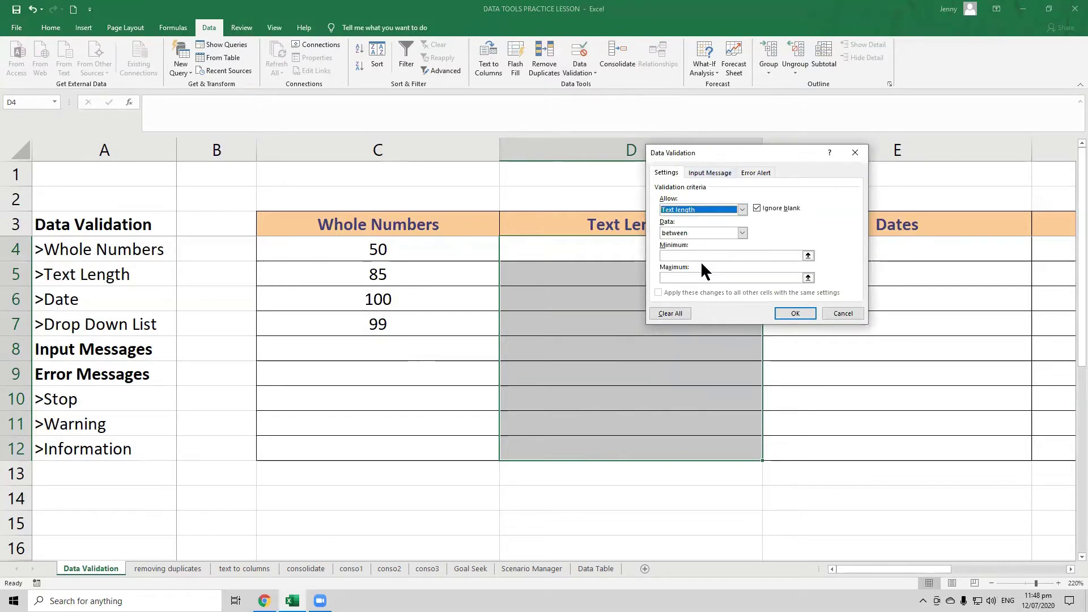
left_click(676, 256)
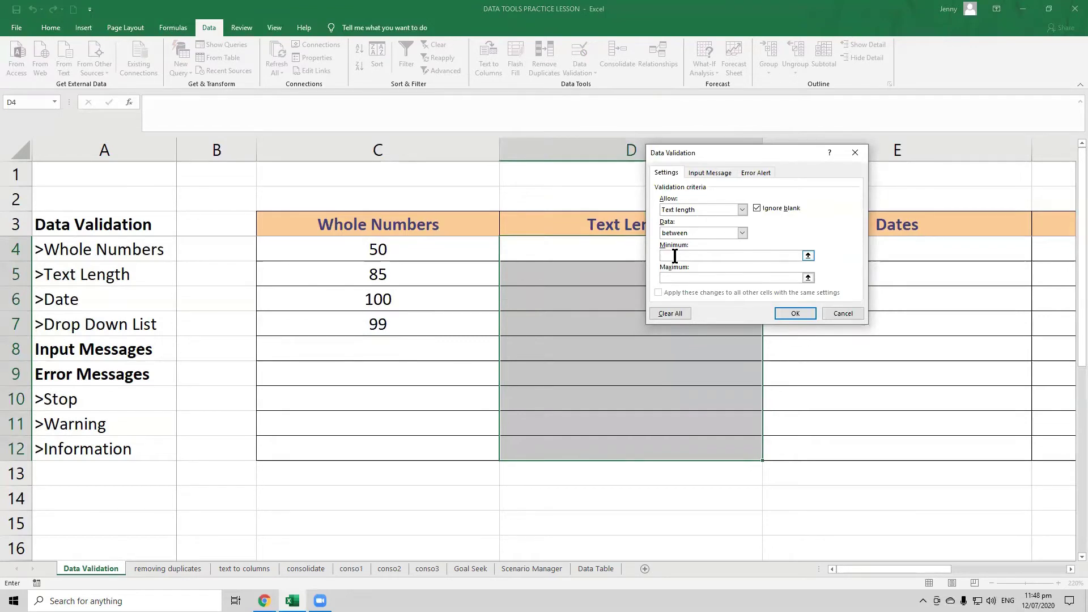
type("3")
left_click(692, 277)
type("5")
left_click_drag(752, 152, 857, 144)
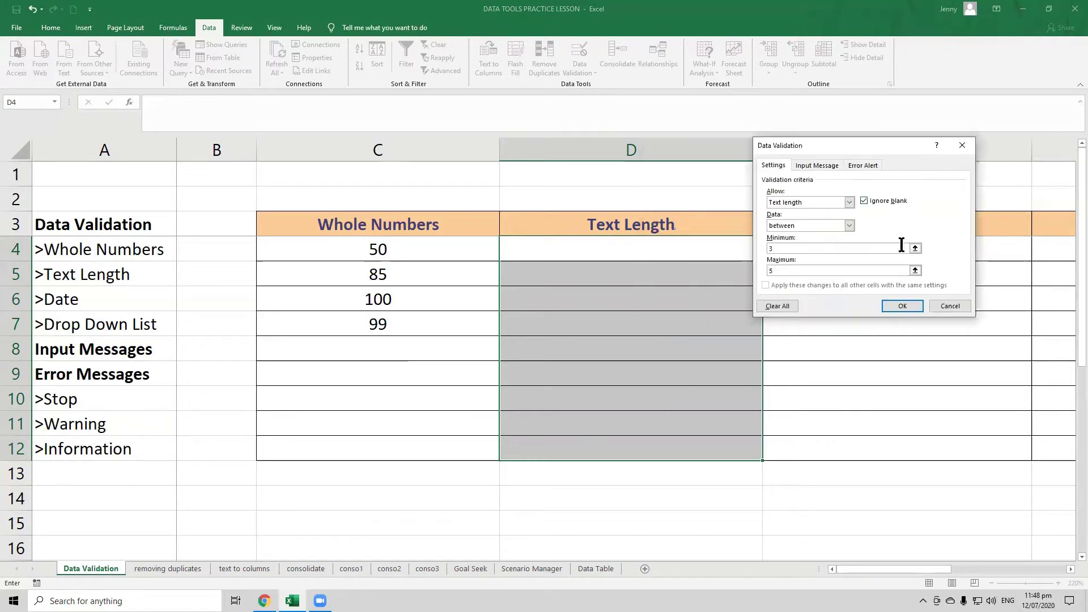
left_click(901, 307)
Step: Enter cup, word and excel in cells D4 to D6 of the Text Length column
left_click(671, 253)
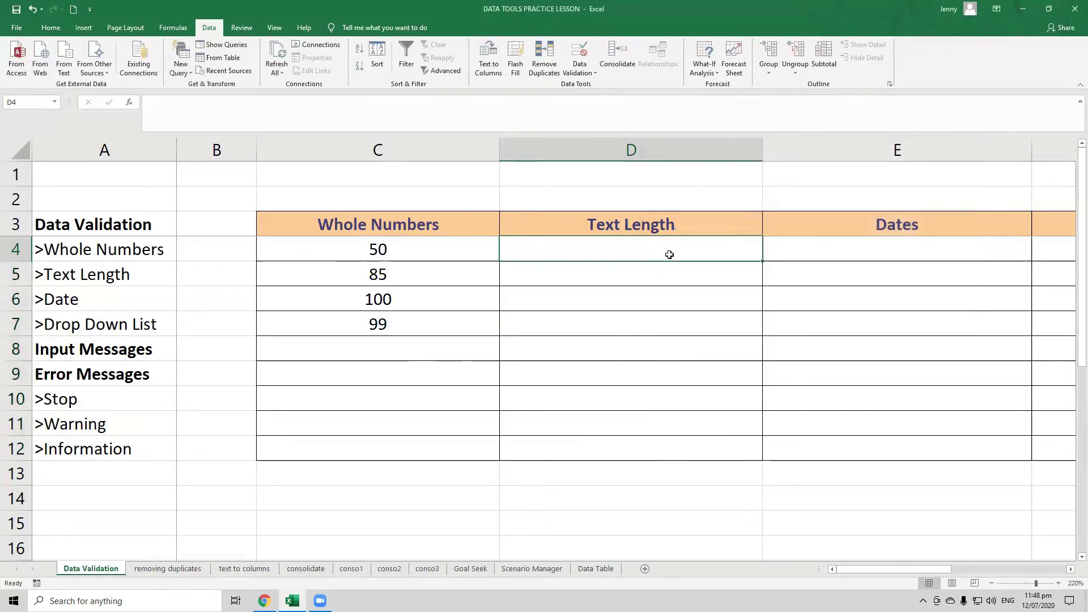
type("cup")
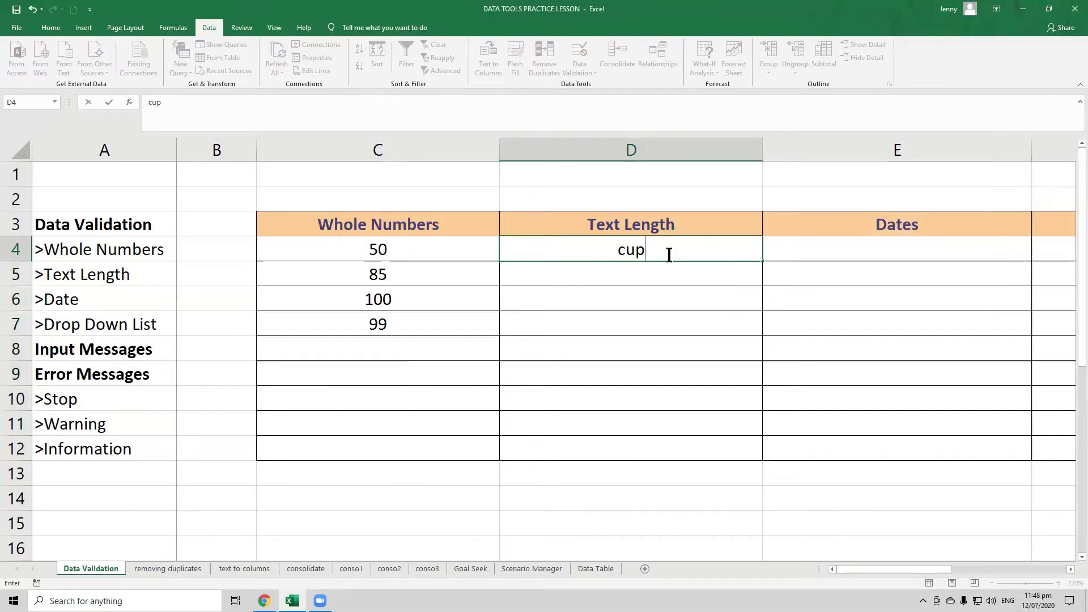
key("Return")
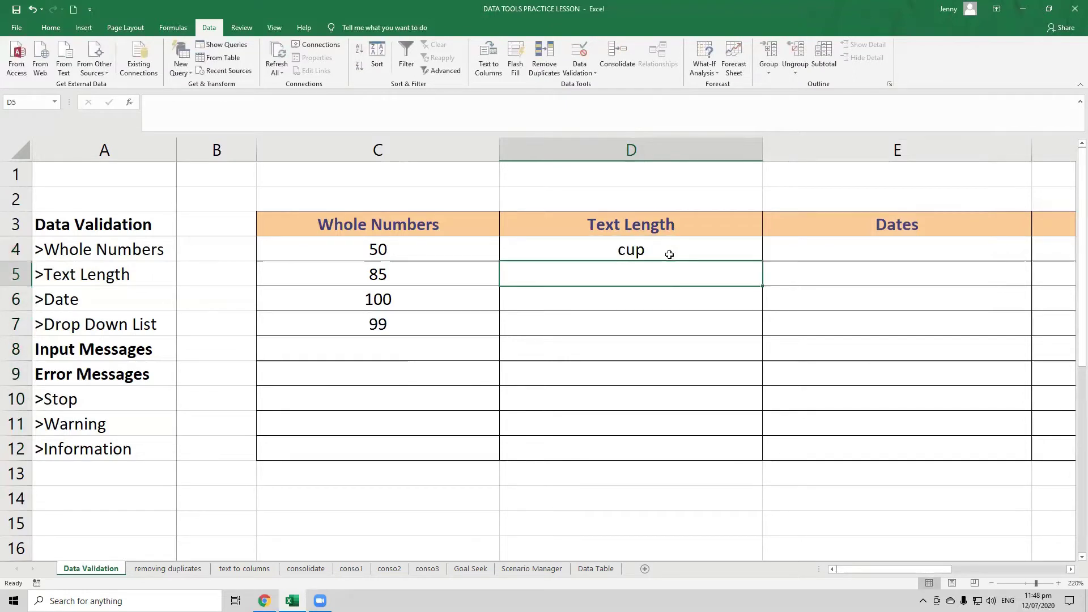
type("word")
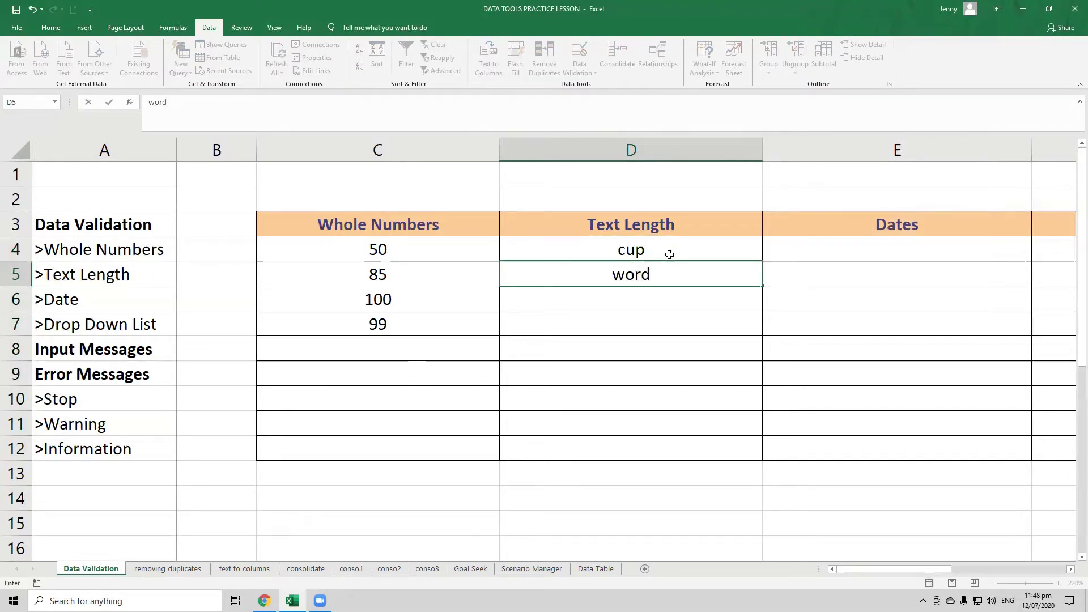
key("Return")
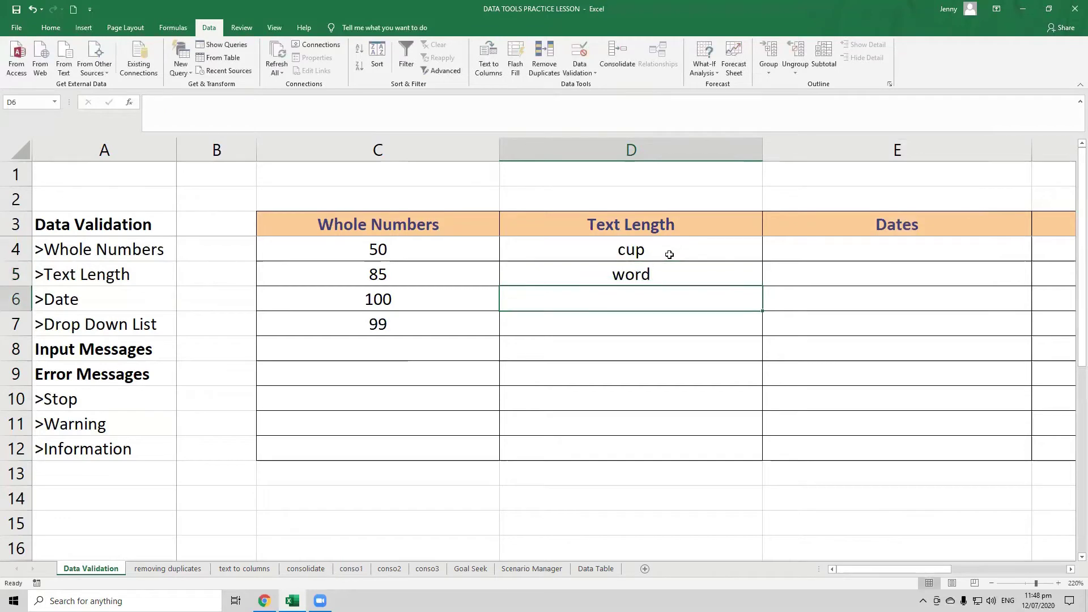
type("excel")
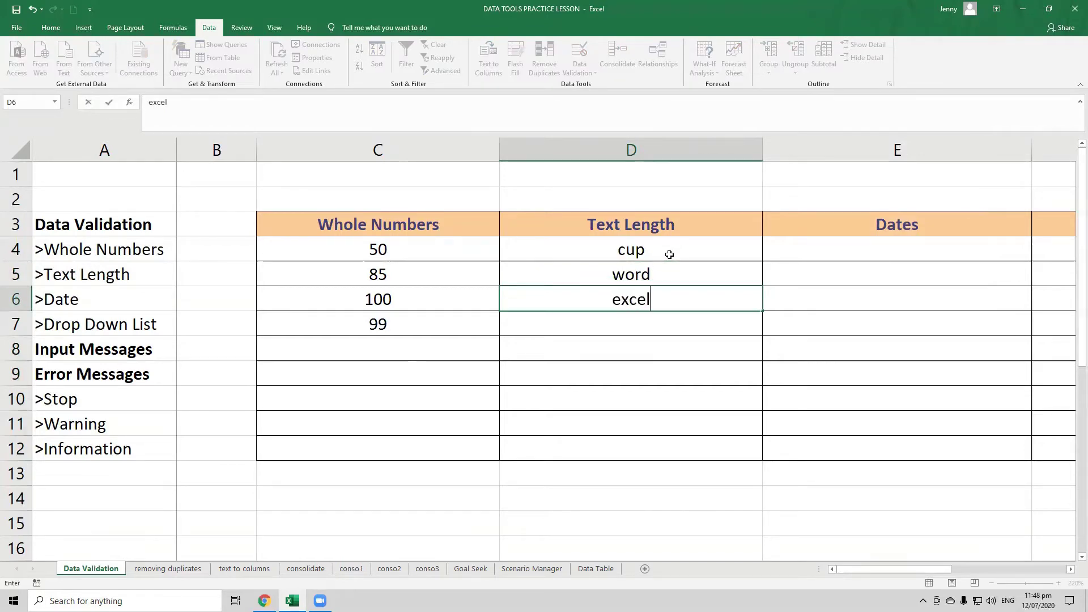
key("Return")
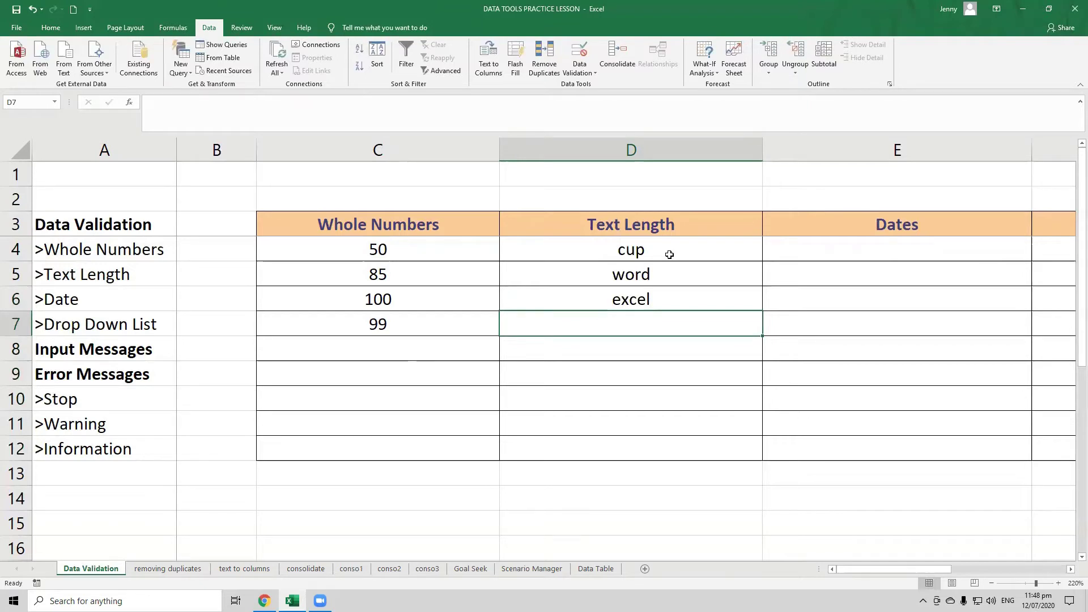
type("POWERPOINM")
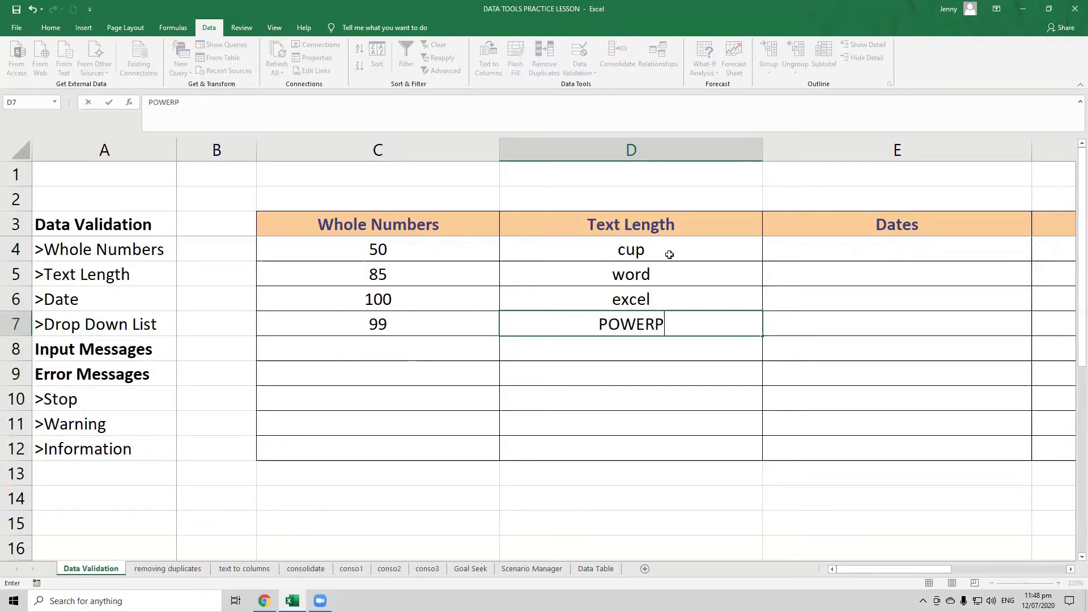
key("BackSpace")
key("BackSpace")
key("BackSpace")
key("BackSpace")
key("BackSpace")
key("BackSpace")
key("BackSpace")
key("BackSpace")
key("BackSpace")
key("BackSpace")
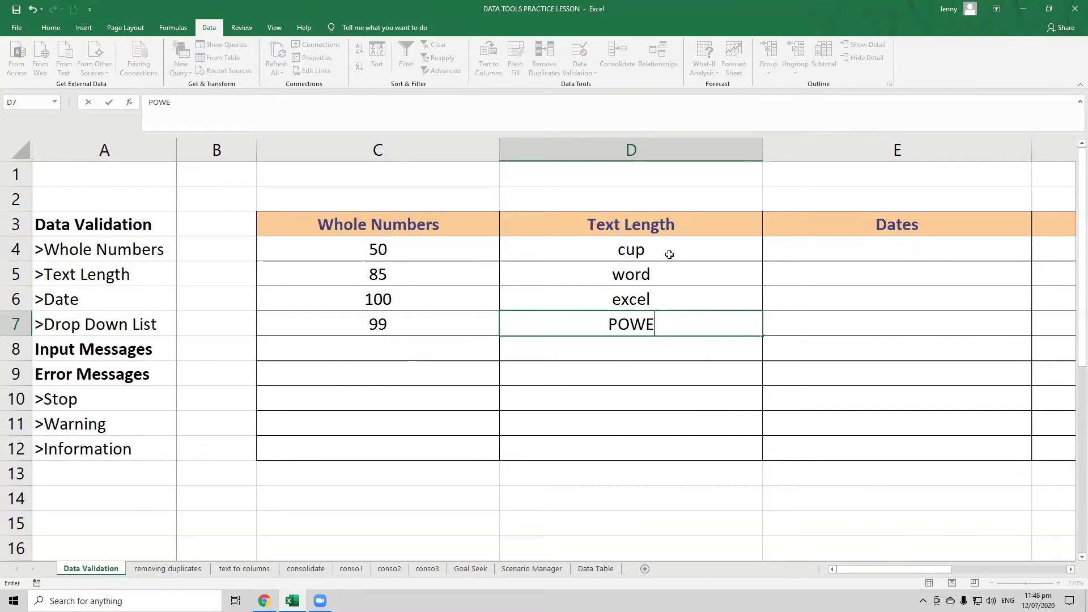
Step: Test the text-length rule by entering powerpoint in cell D7, and clear the entry
type("powerpoint")
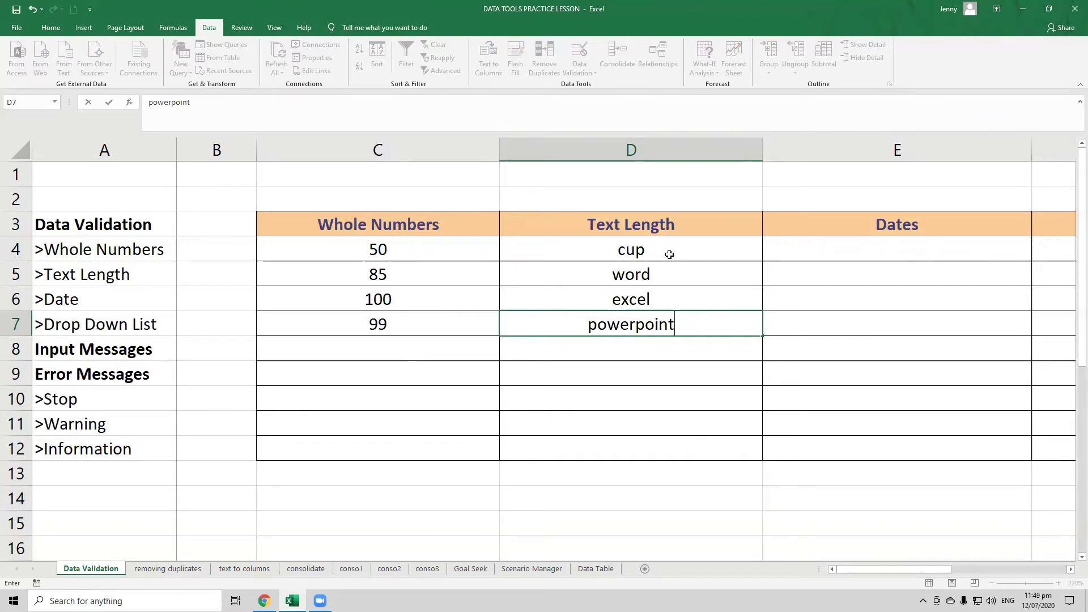
key("Return")
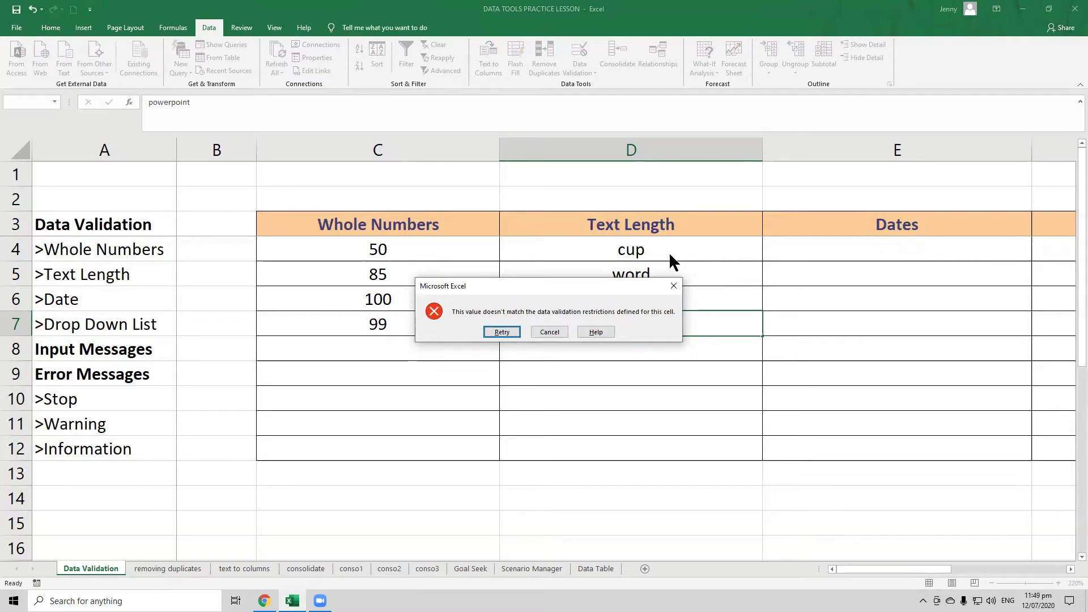
left_click(505, 333)
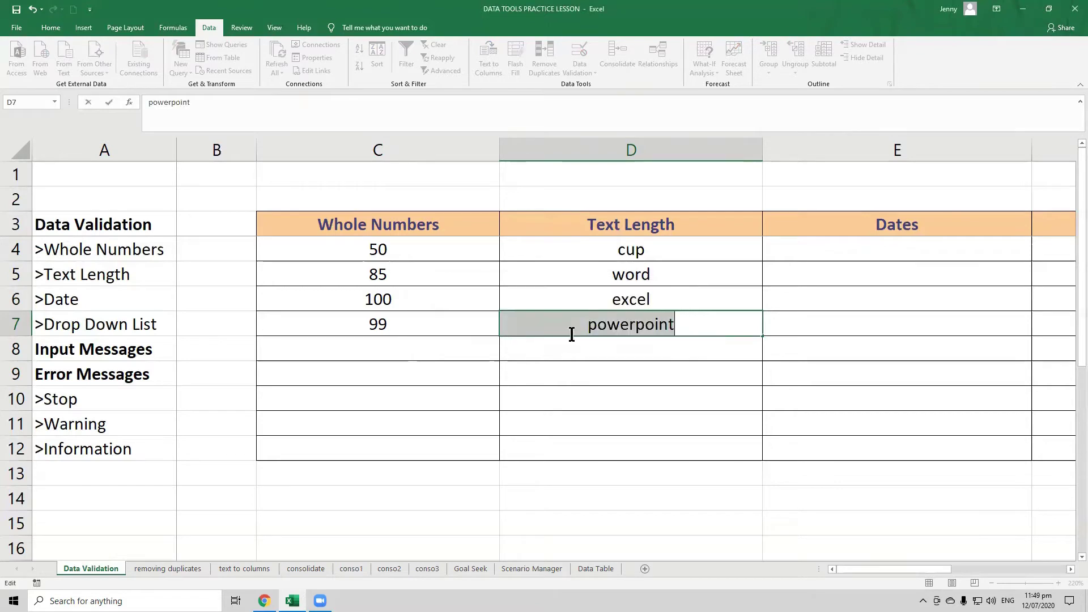
key("BackSpace")
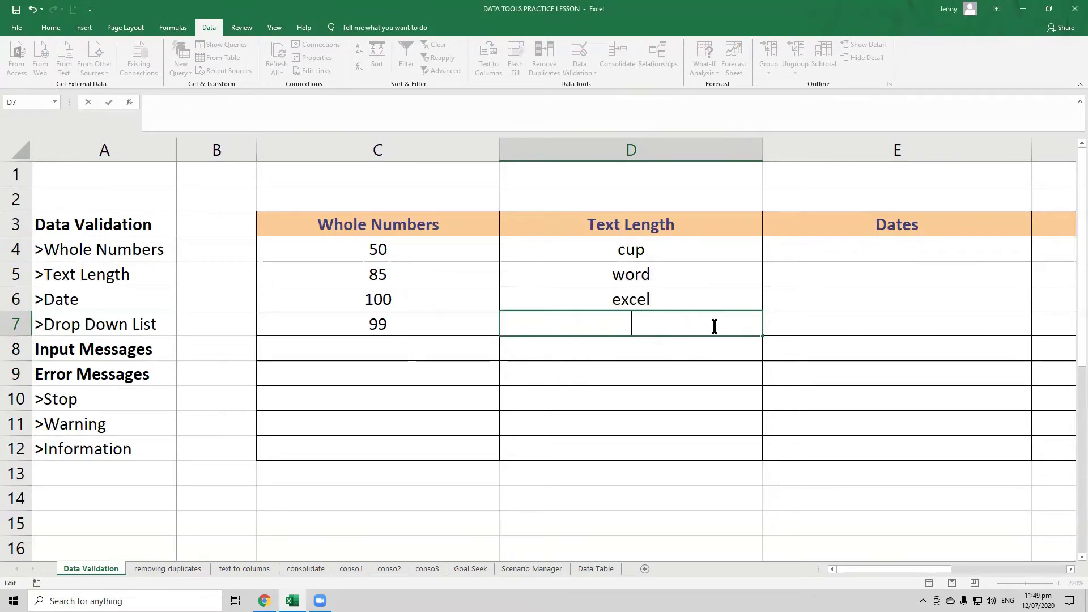
left_click(893, 261)
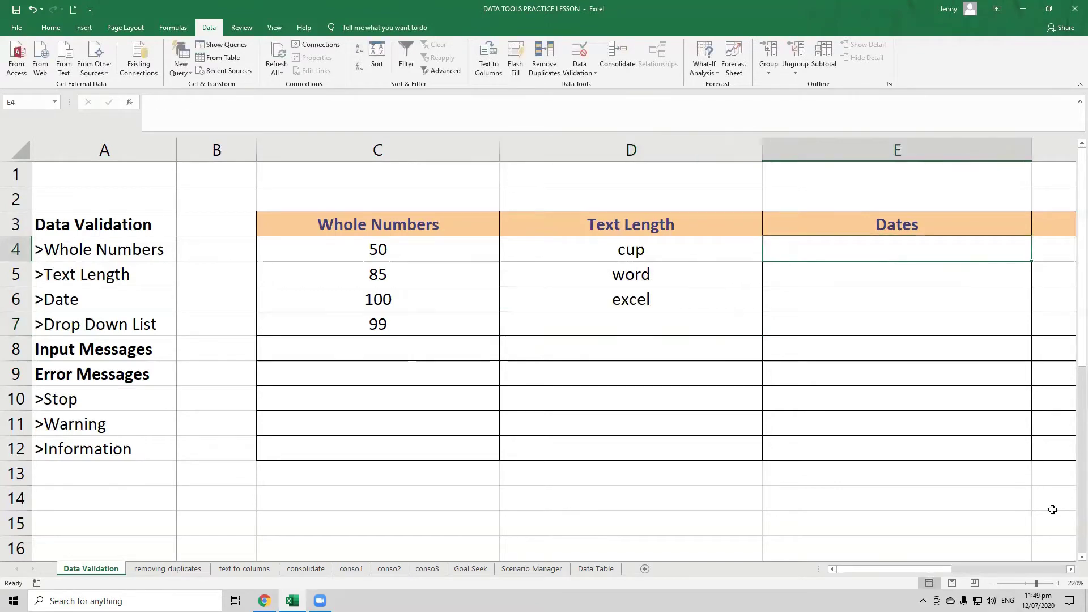
Step: Start a data validation rule for cells E4:E12 under the Dates heading that allows only date values
left_click(1070, 569)
left_click(1070, 570)
left_click(1070, 569)
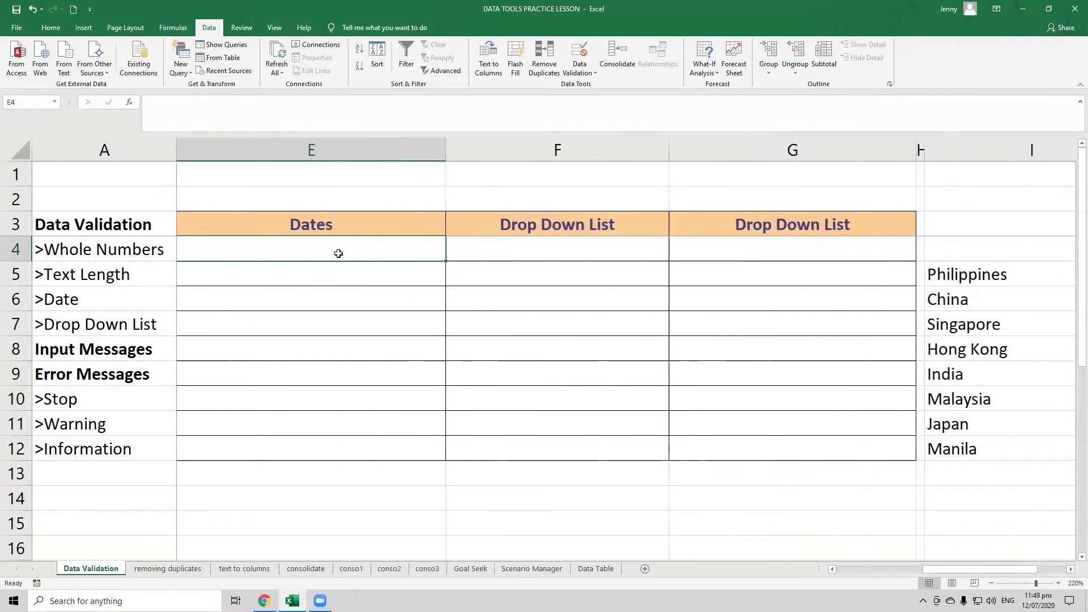
left_click_drag(338, 254, 338, 448)
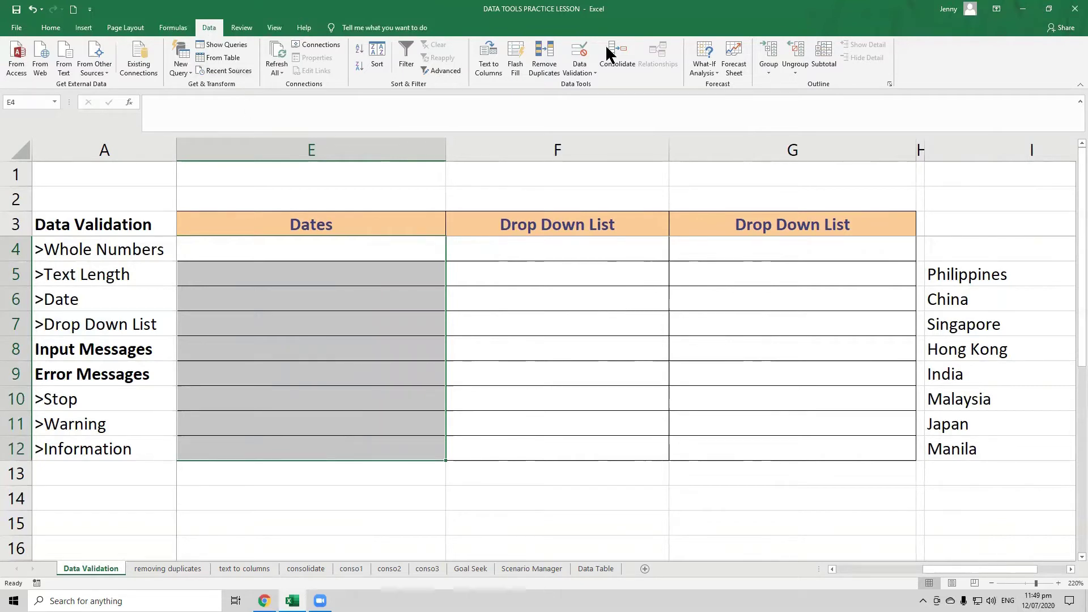
left_click(585, 69)
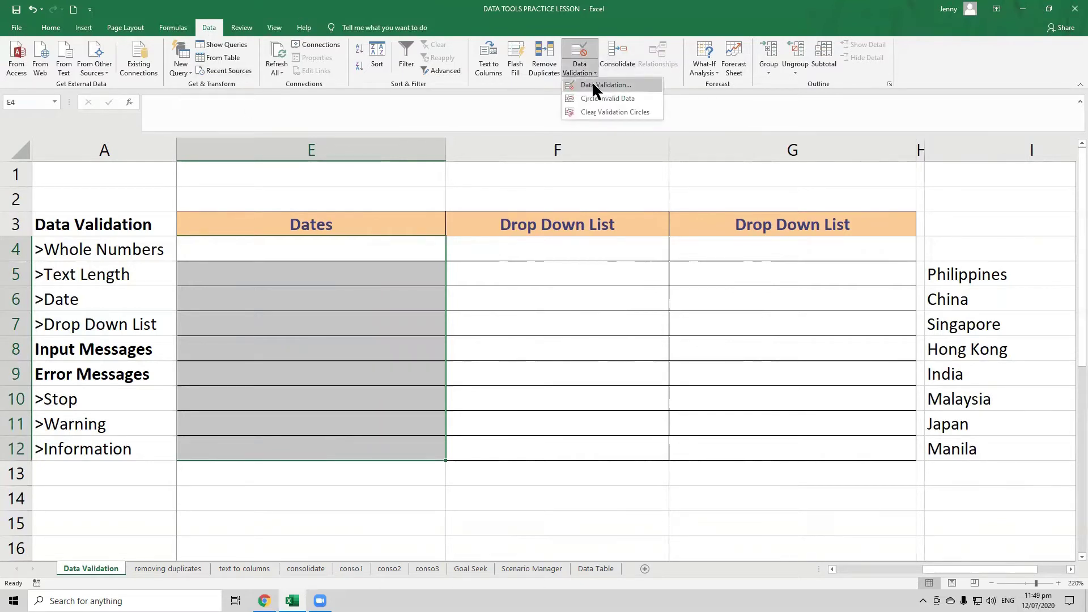
left_click(592, 84)
left_click(823, 204)
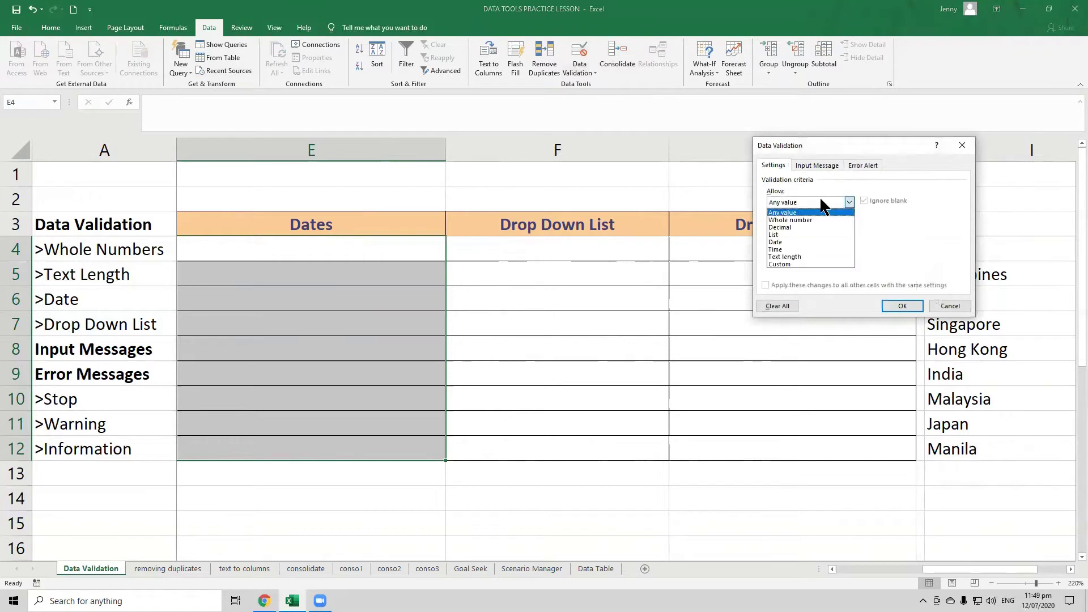
left_click(806, 242)
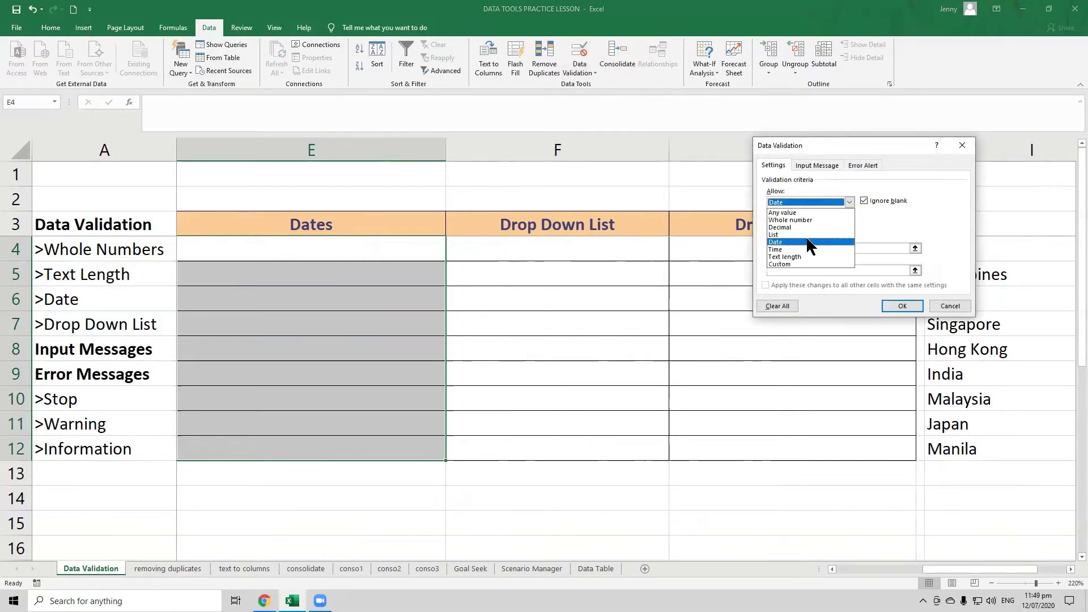
Step: Limit the allowed dates to between 12/07/2020 and 12/15/2020 and apply the rule
left_click(817, 248)
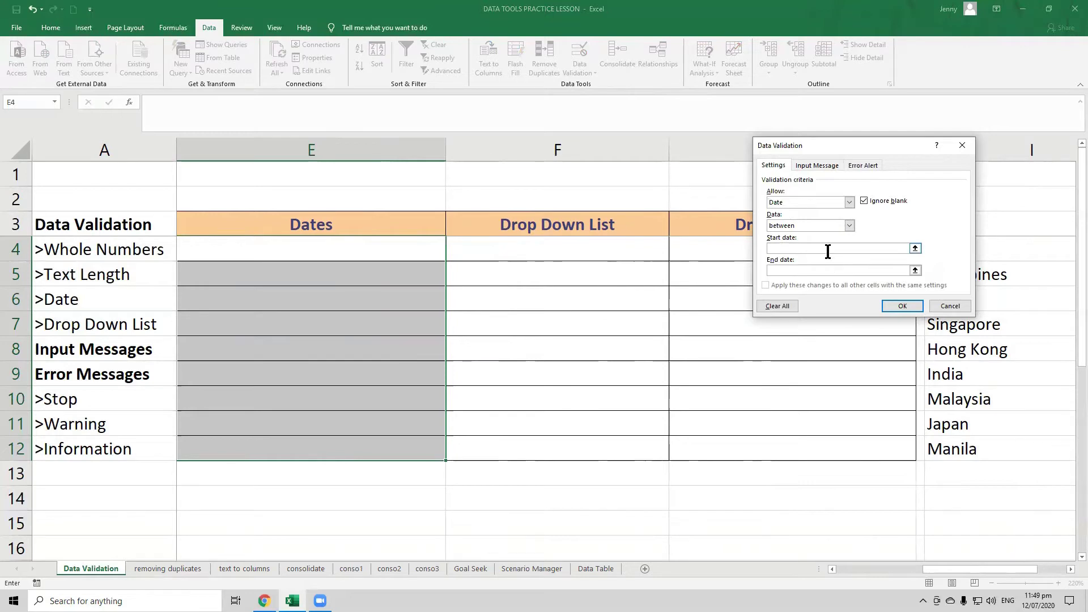
type("12/072")
key("BackSpace")
type("/2020")
left_click(798, 270)
type("12/")
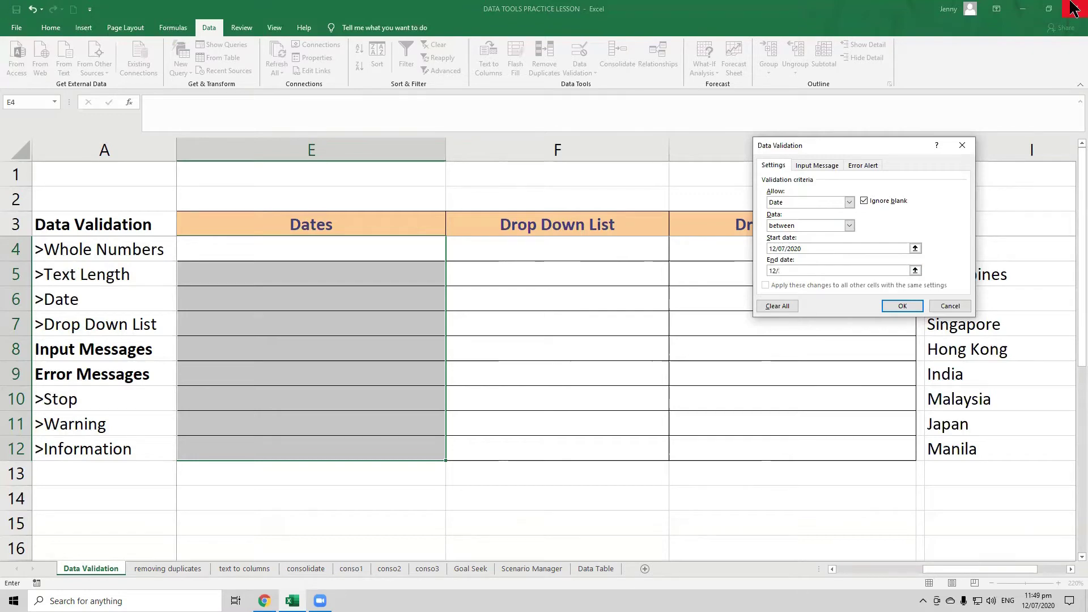
type("15/202")
left_click(894, 302)
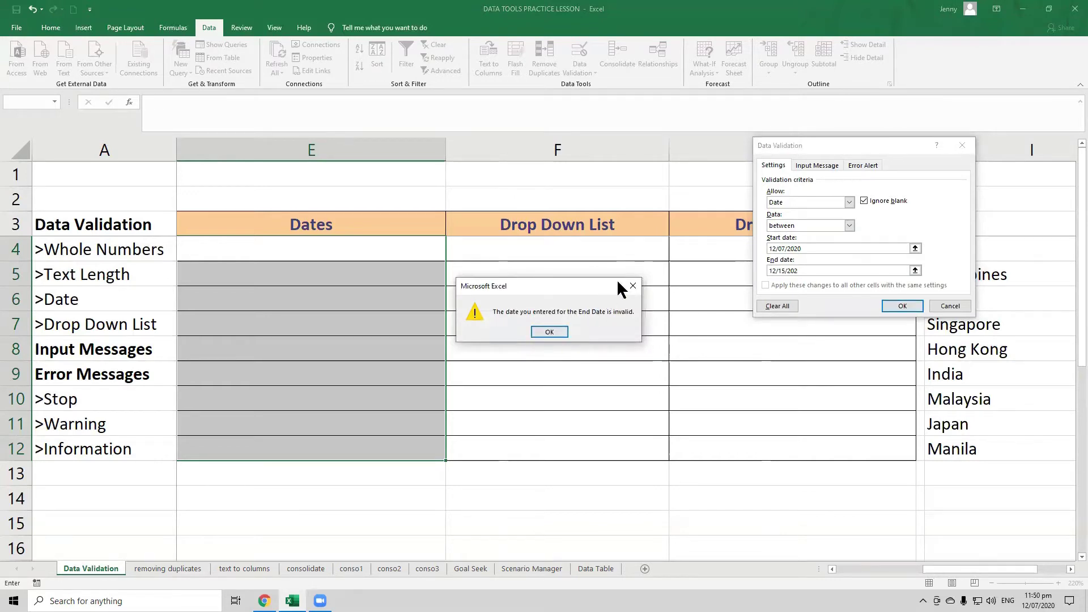
left_click(635, 286)
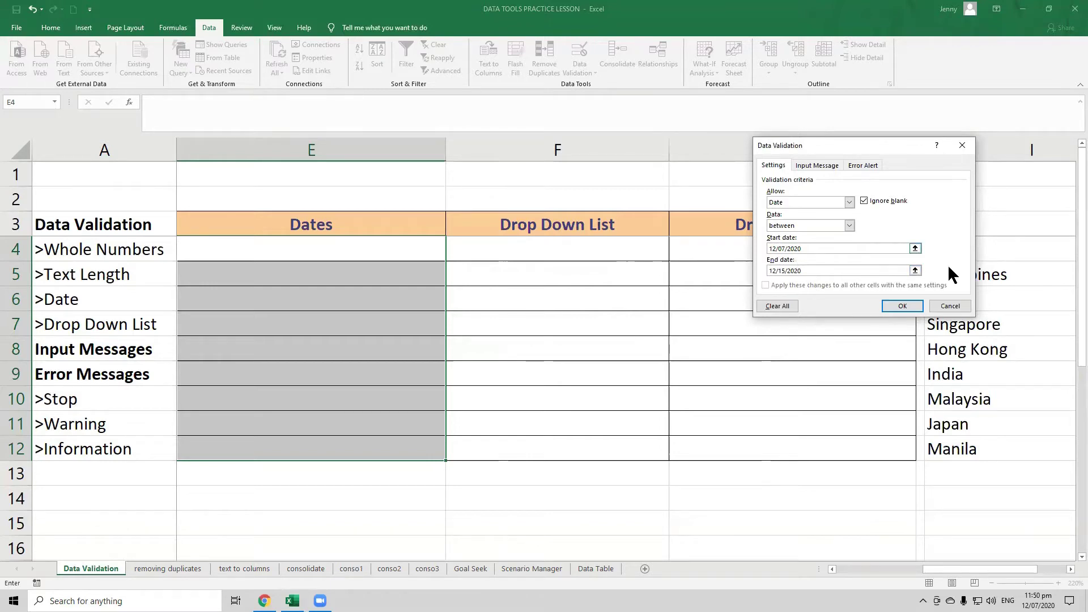
left_click(903, 306)
Step: Enter 12/7/2020 in cell E4 and 12/15/2020 in cell E5 of the Dates column
left_click(326, 252)
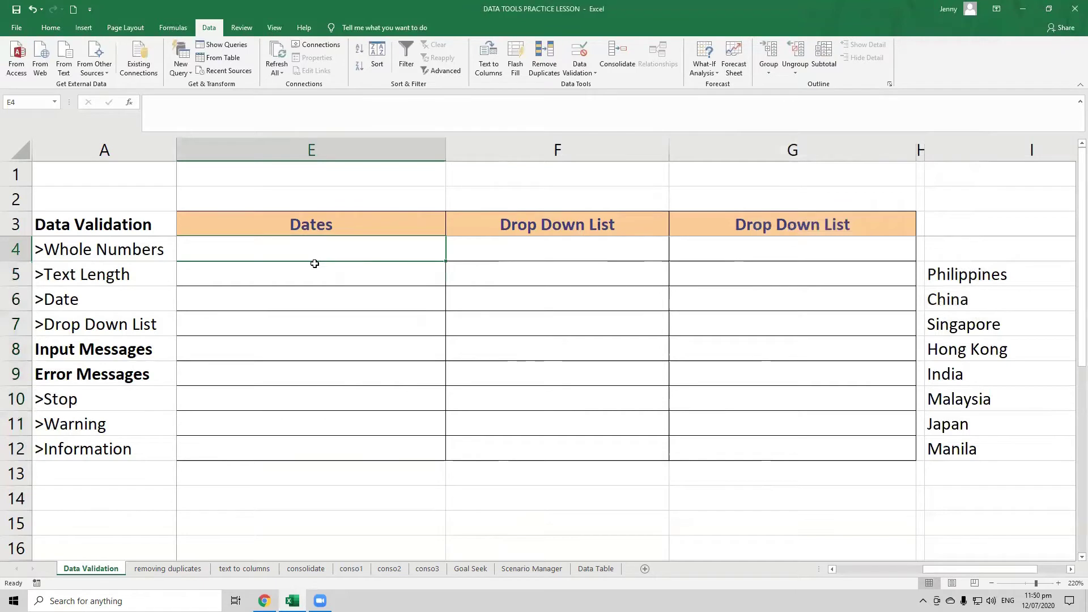
type("12")
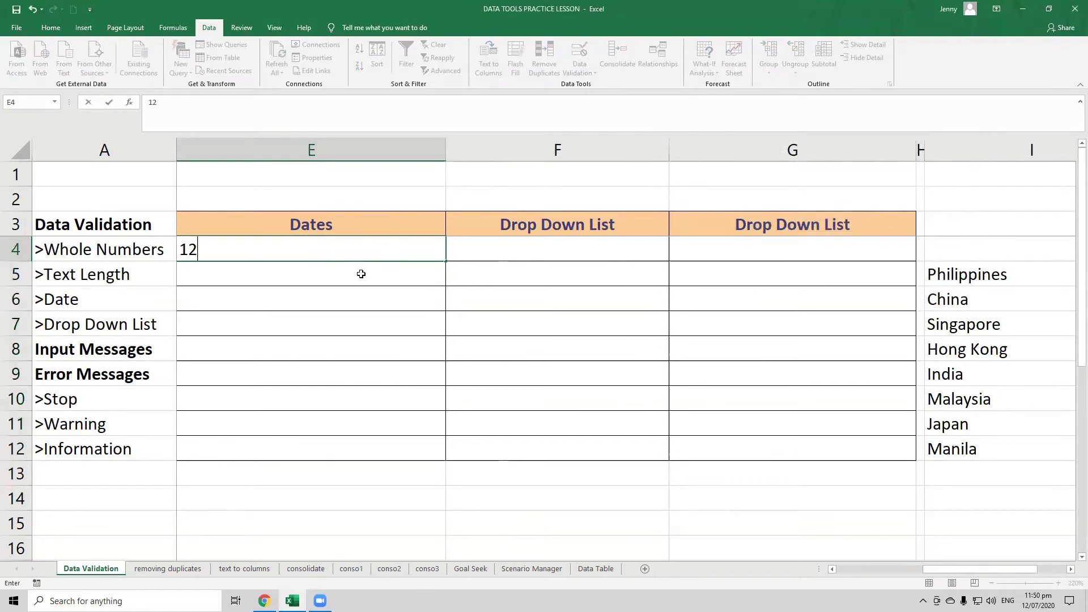
type("/7/2020")
key("Return")
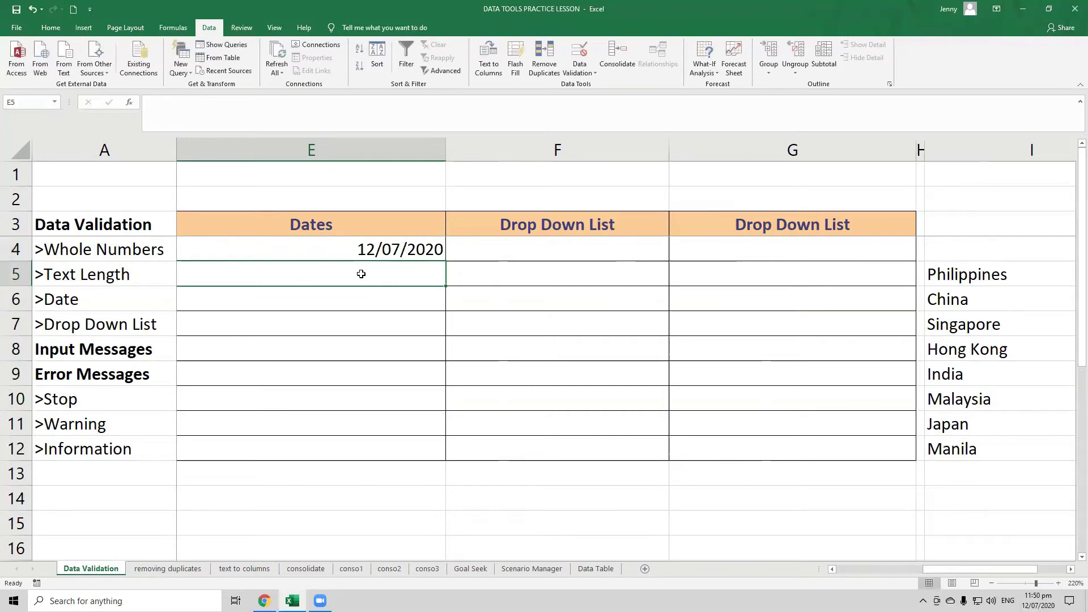
type("12/15/2020")
key("Return")
Step: Enter 12/14/2020 in cell E6 and 12/11/2020 in cell E7 of the Dates column
type("12/0")
key("BackSpace")
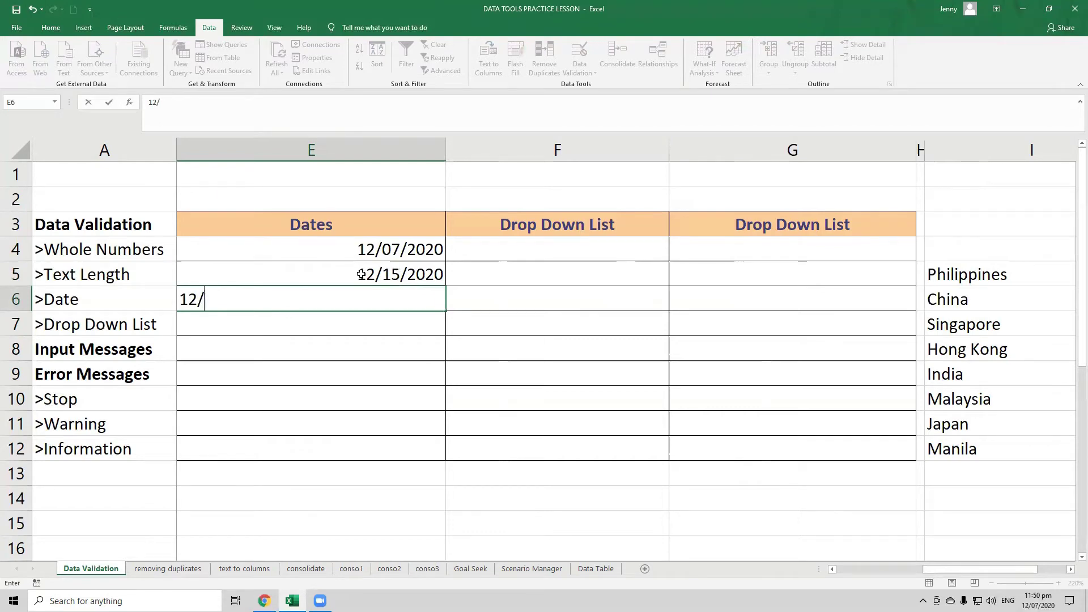
type("14/2020")
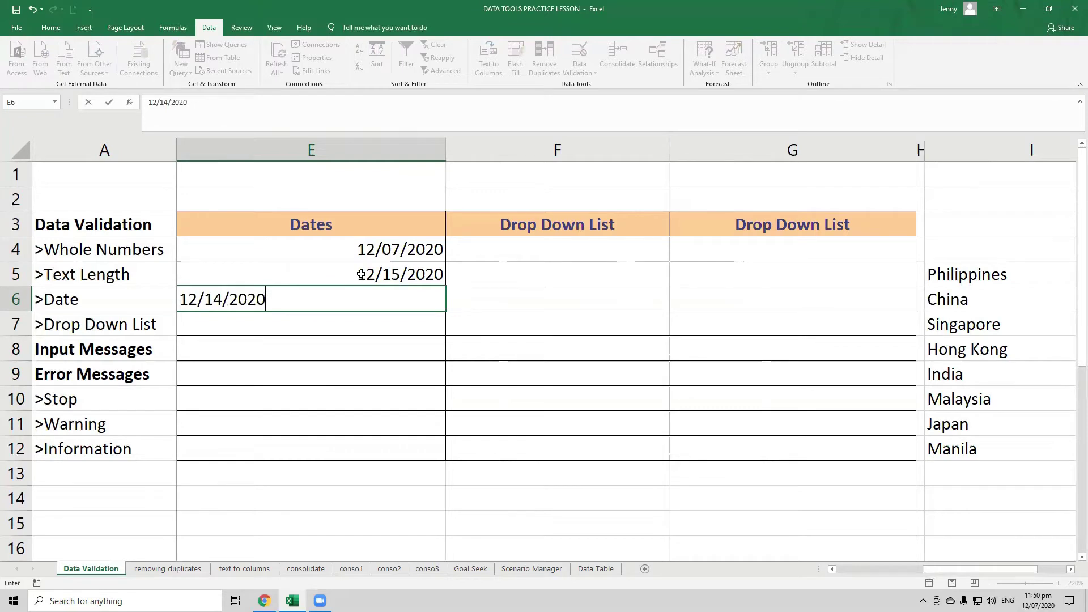
key("Return")
type("12/")
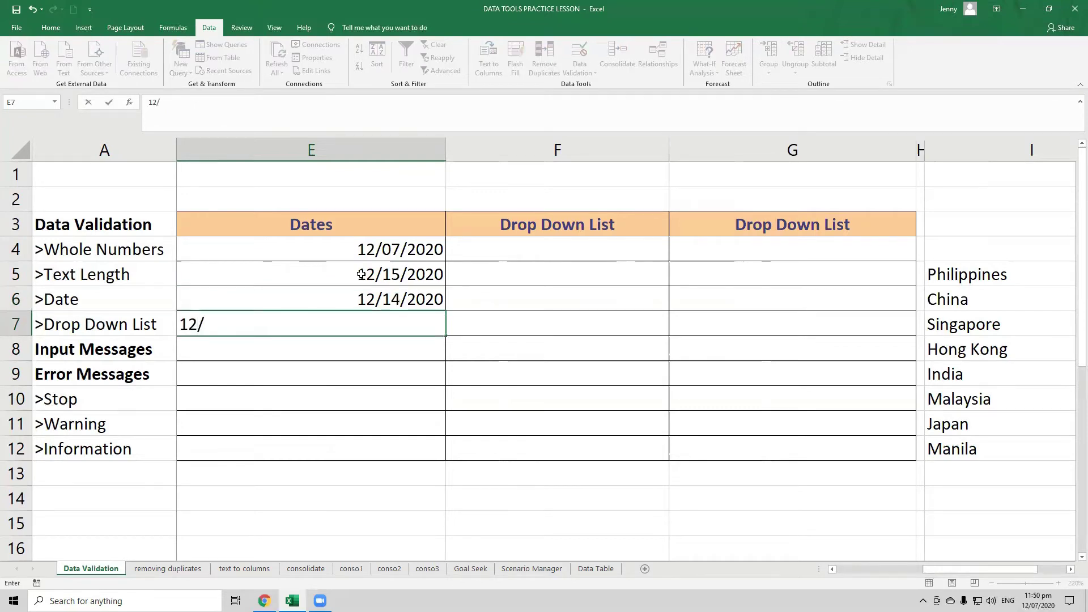
type("11/22")
key("BackSpace")
type("202")
key("BackSpace")
key("BackSpace")
key("BackSpace")
type("020")
key("Return")
Step: Test the date rule by entering 12/17/2020 in cell E8, and cancel the entry
type("12/1")
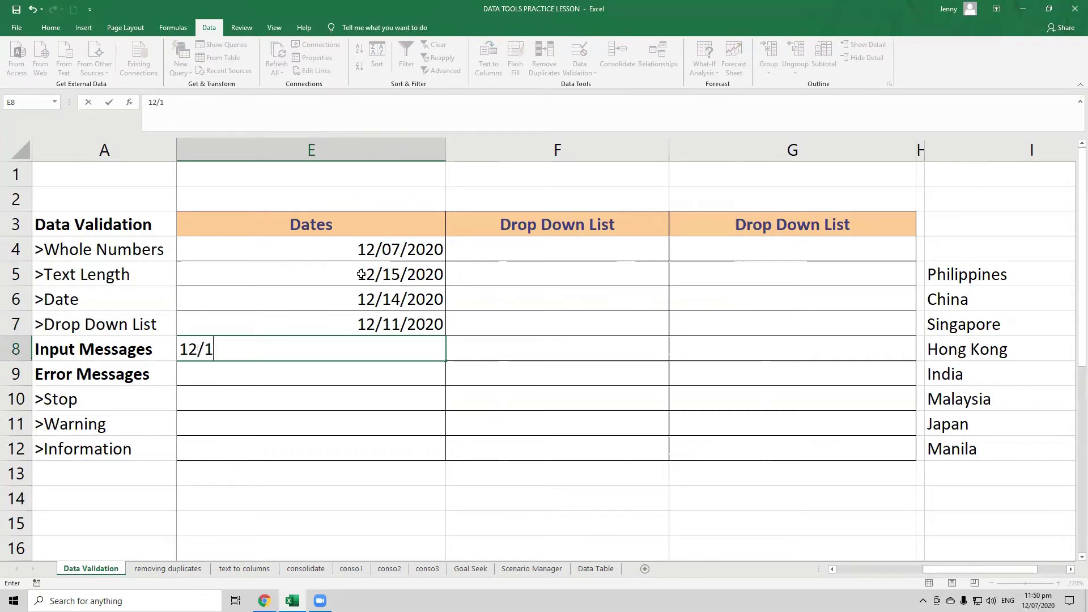
type("7/2020")
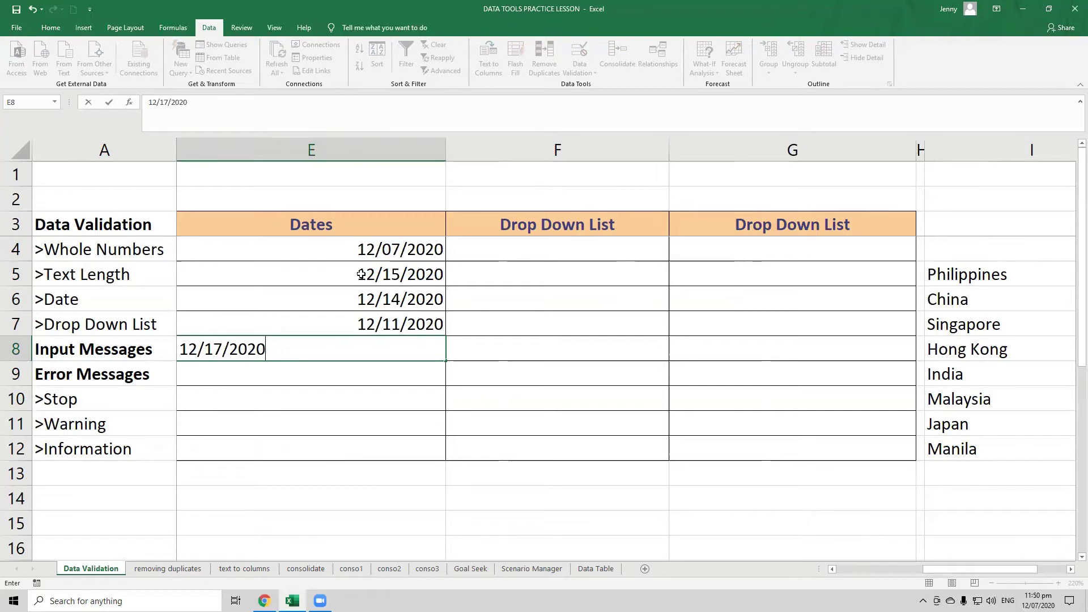
key("Return")
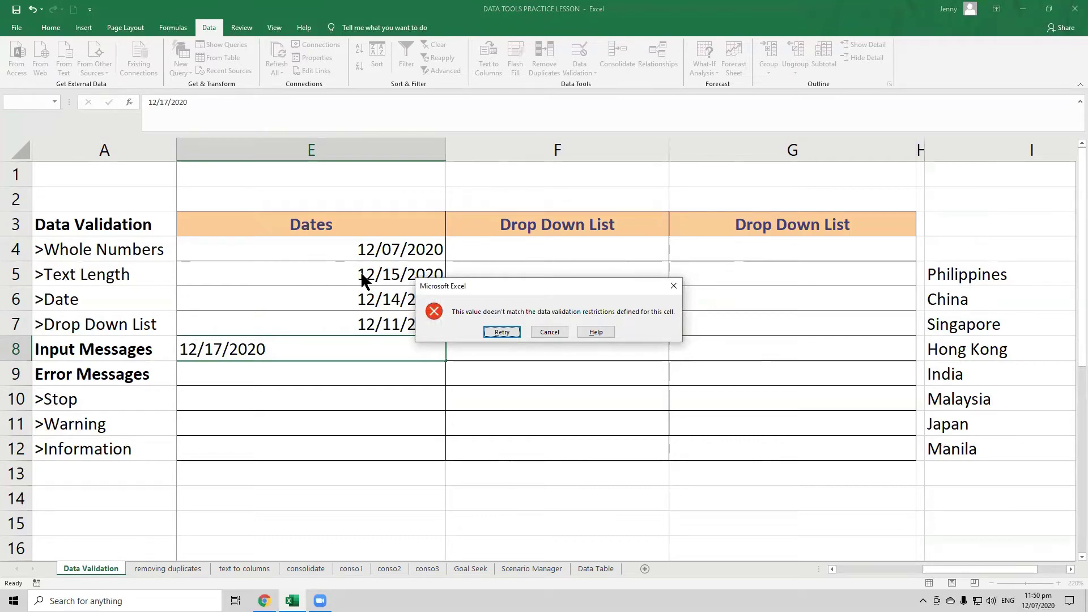
left_click(542, 334)
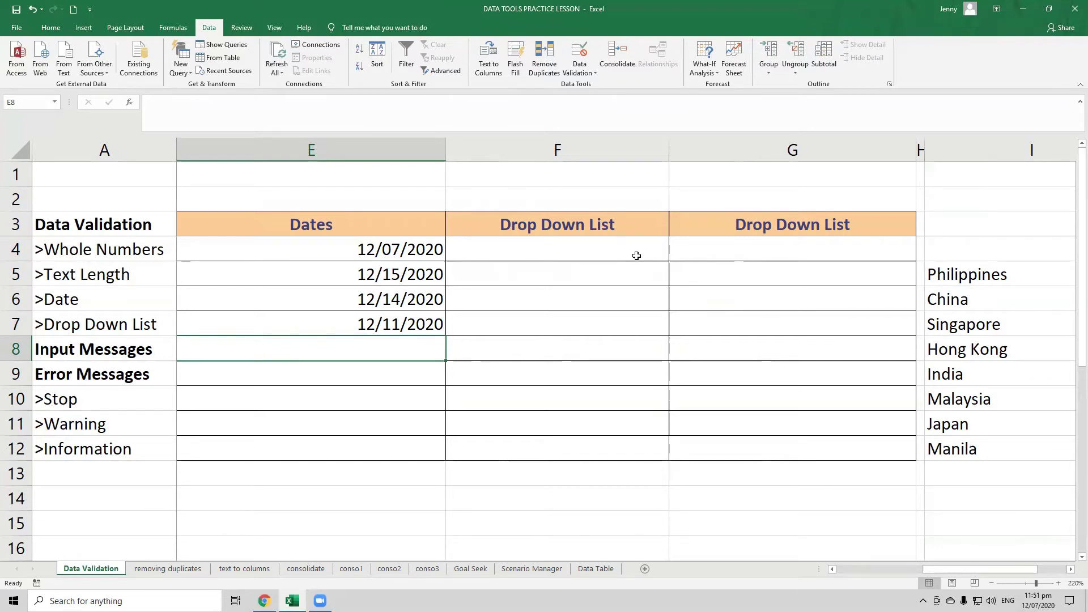
Step: Review the Drop Down List cells F4:F12 and the list of places in cells I5:I12
mouse_move(1017, 569)
left_mouse_down()
mouse_move(1030, 568)
mouse_move(1016, 563)
left_mouse_up()
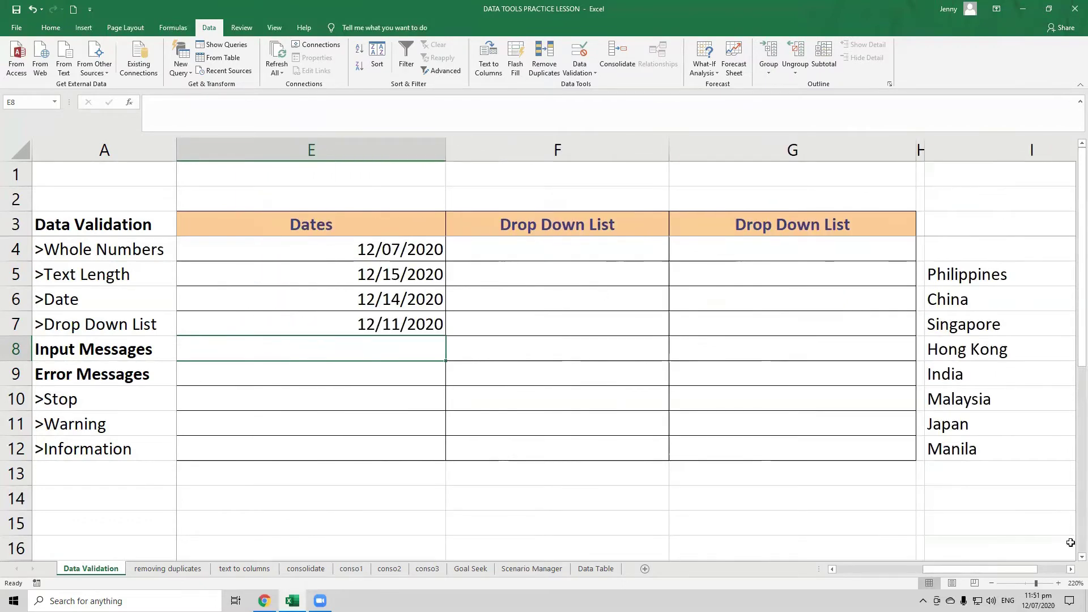
left_click(1071, 569)
left_click_drag(279, 247, 283, 449)
left_click_drag(712, 269, 708, 453)
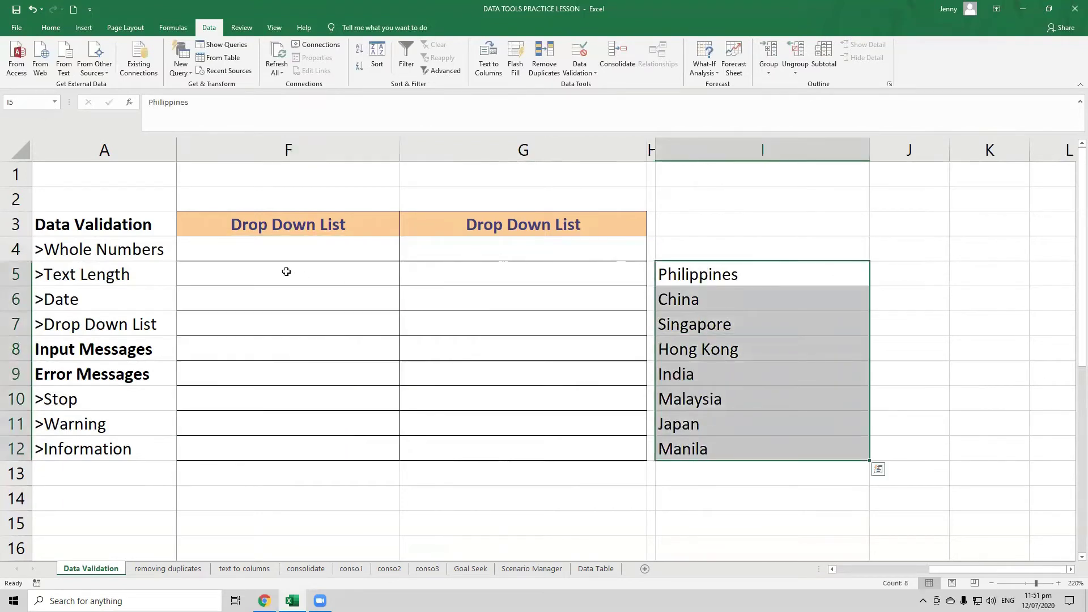
Step: Set the data validation of cells F4:F12 in the first Drop Down List column to allow a list
left_click(294, 250)
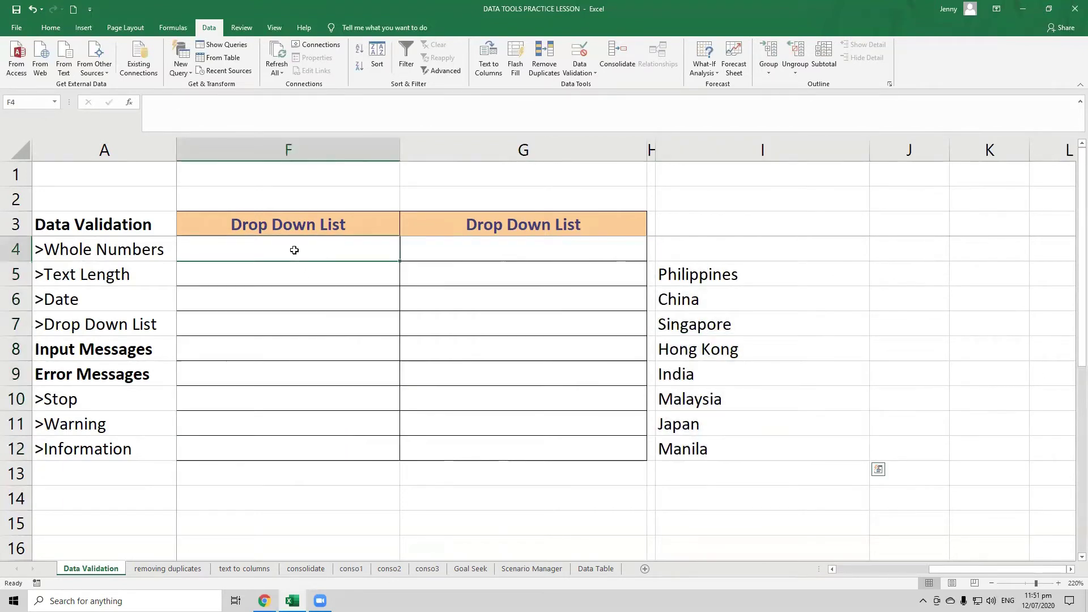
left_click_drag(295, 250, 289, 449)
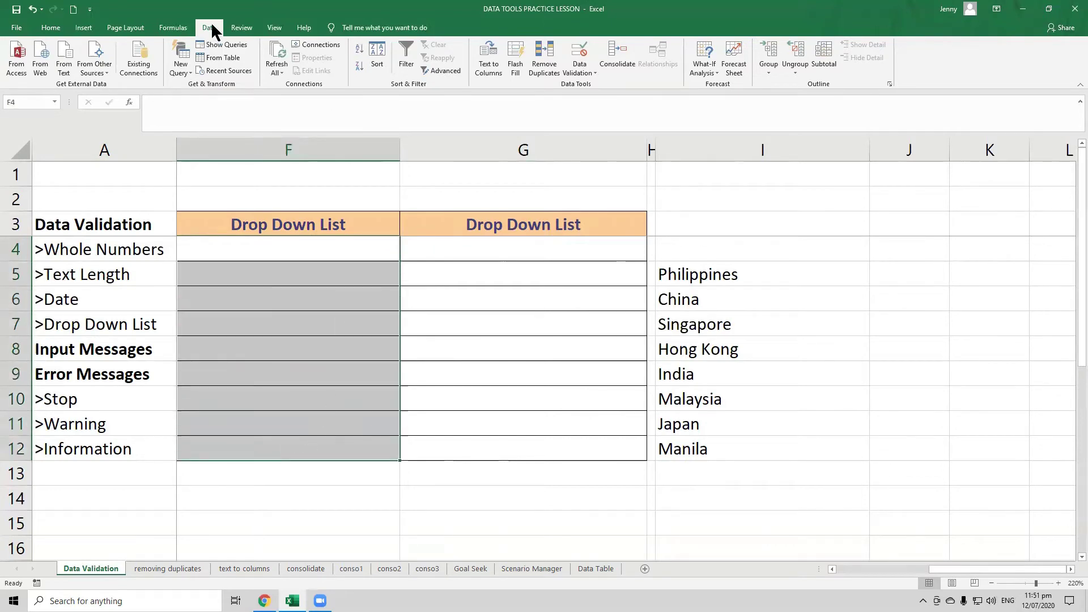
left_click(579, 69)
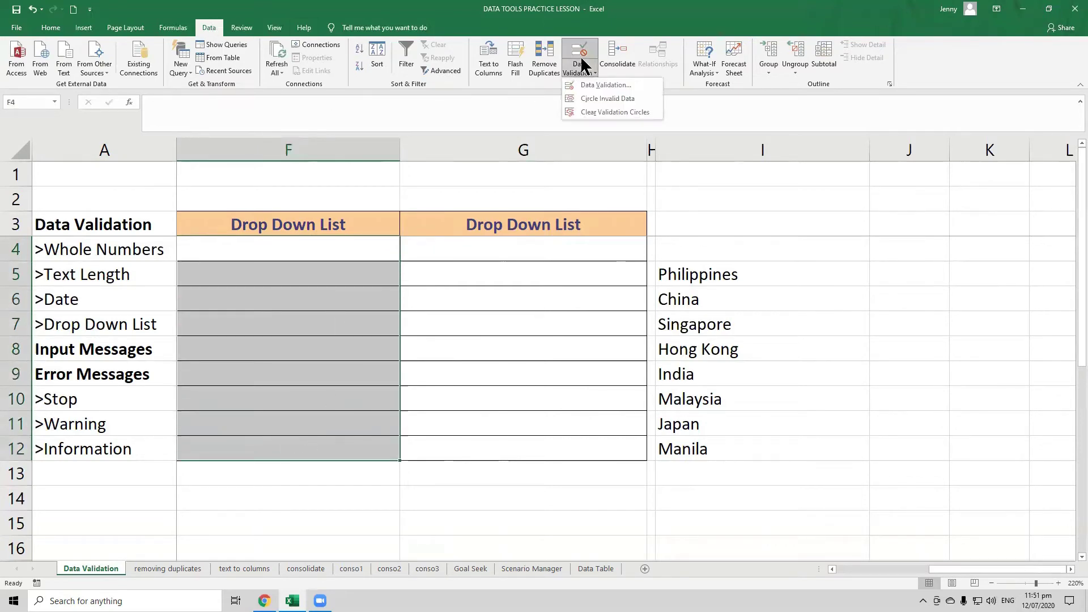
left_click(580, 85)
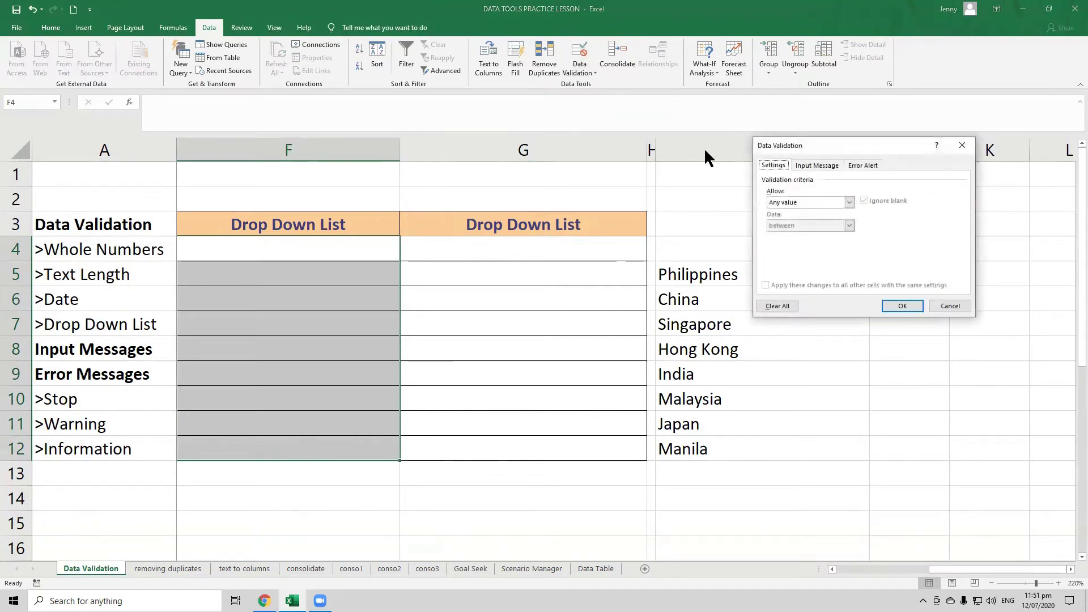
left_click(842, 204)
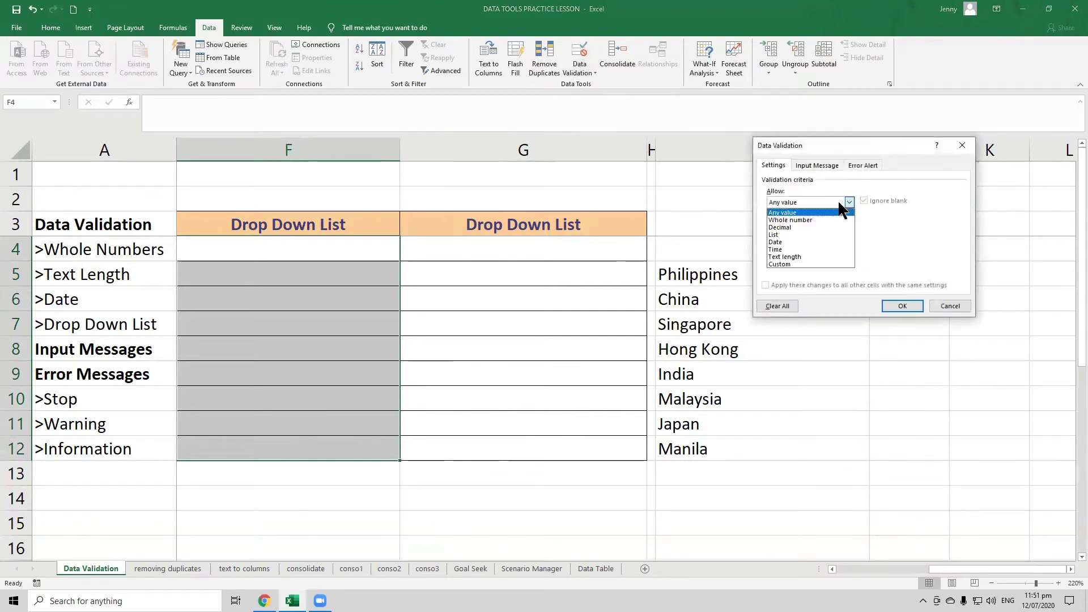
left_click(815, 235)
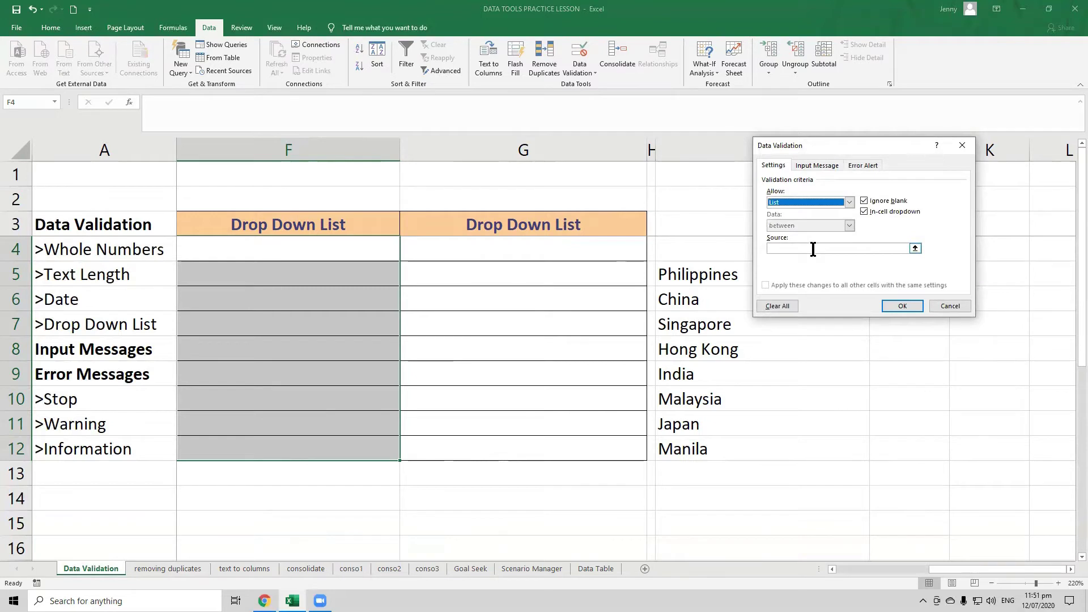
Step: Enter China, Philippines, Singapore, Hong Kong, India, Malaysia, Japan, Manila as the list source and apply the validation rule
left_click(812, 248)
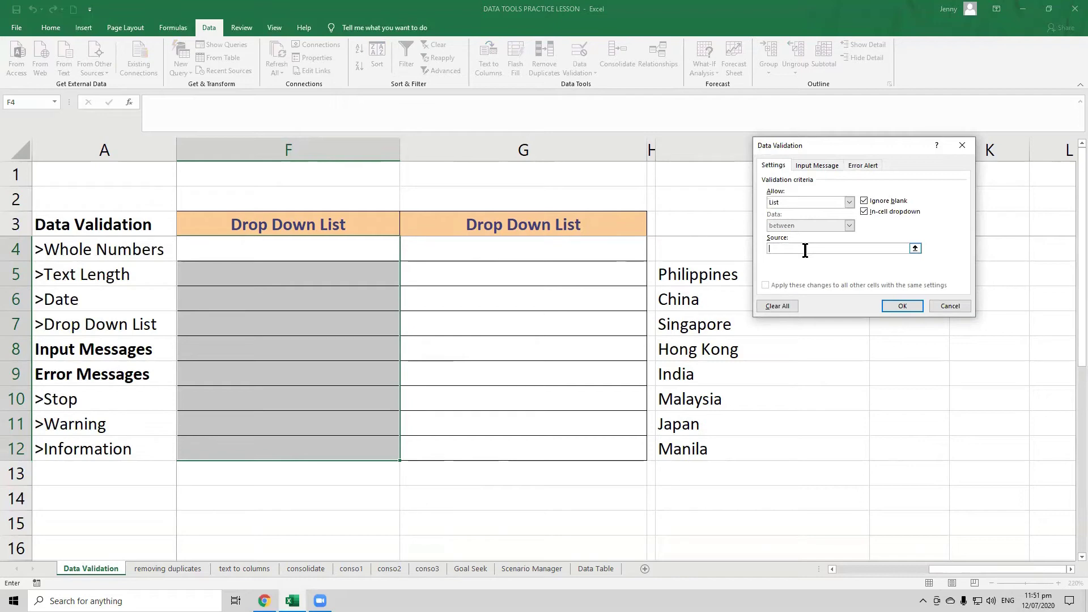
type("Cgi")
key("BackSpace")
key("BackSpace")
type("hio")
key("BackSpace")
type("na, Philippines, Singapore, Hong")
key("BackSpace")
key("BackSpace")
key("BackSpace")
type("ong Kong, India, Malaysia, Japa")
left_click(895, 306)
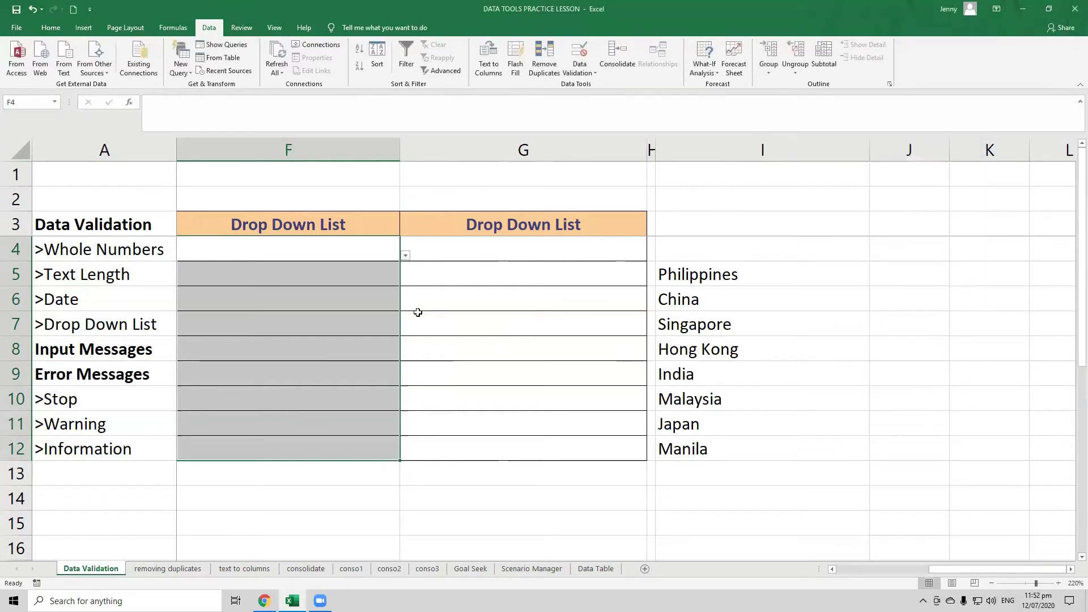
Step: Choose Philippines from the drop-down list in cell F4 and Singapore in cell F5
left_click(406, 255)
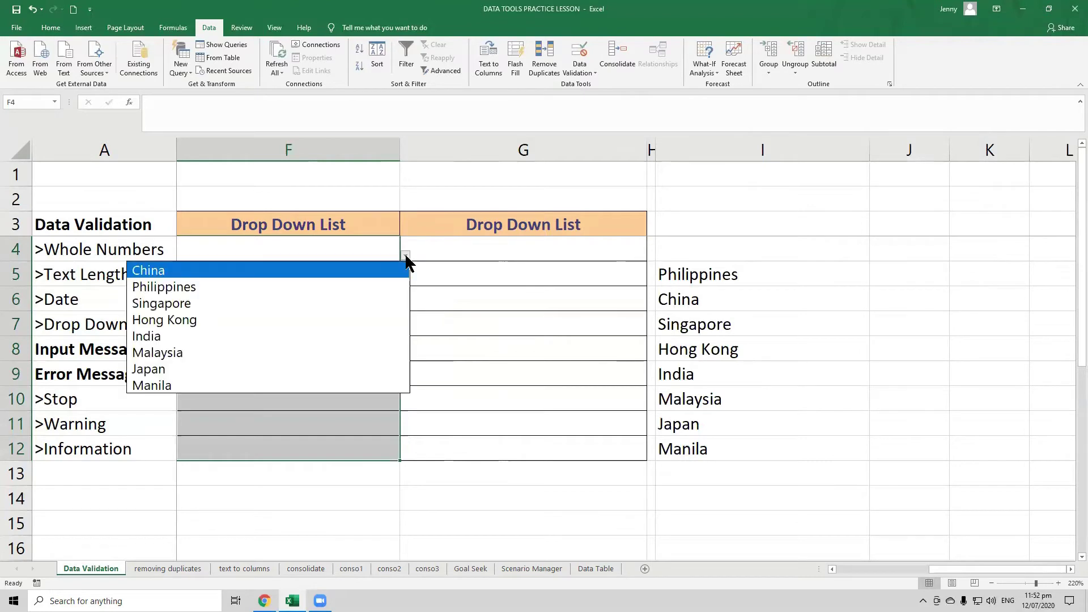
left_click(348, 283)
left_click(375, 275)
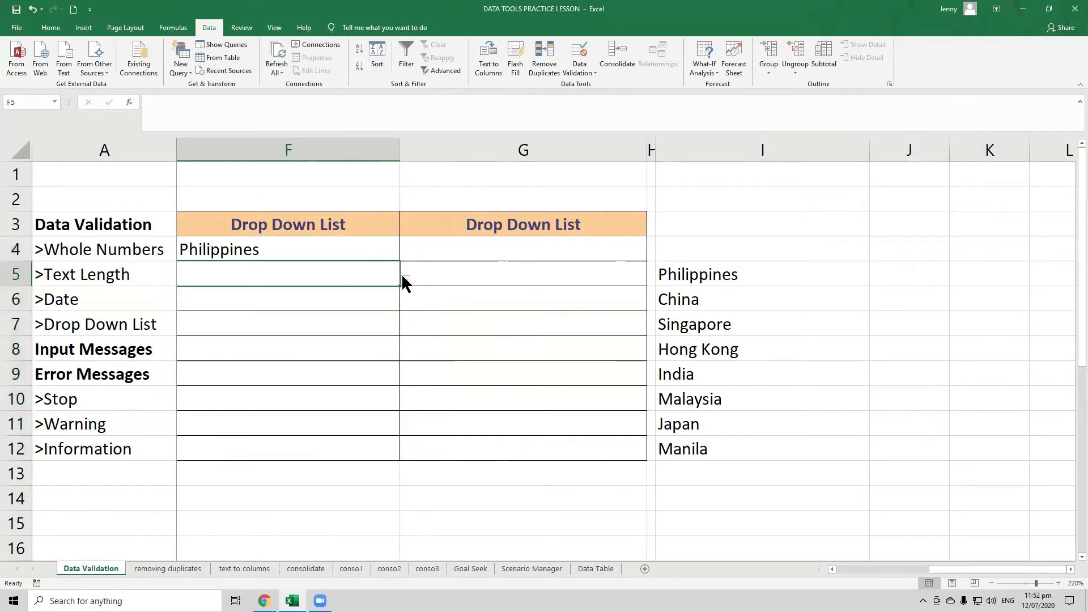
left_click(405, 280)
left_click(357, 328)
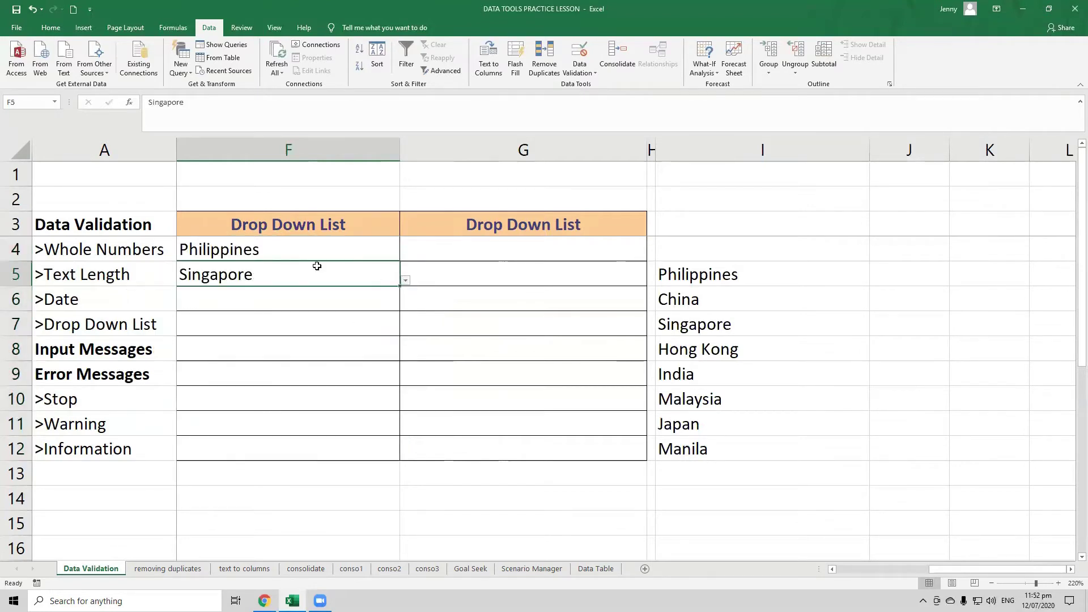
Step: Center the contents of column F horizontally
left_click(289, 151)
left_click(50, 27)
left_click(239, 67)
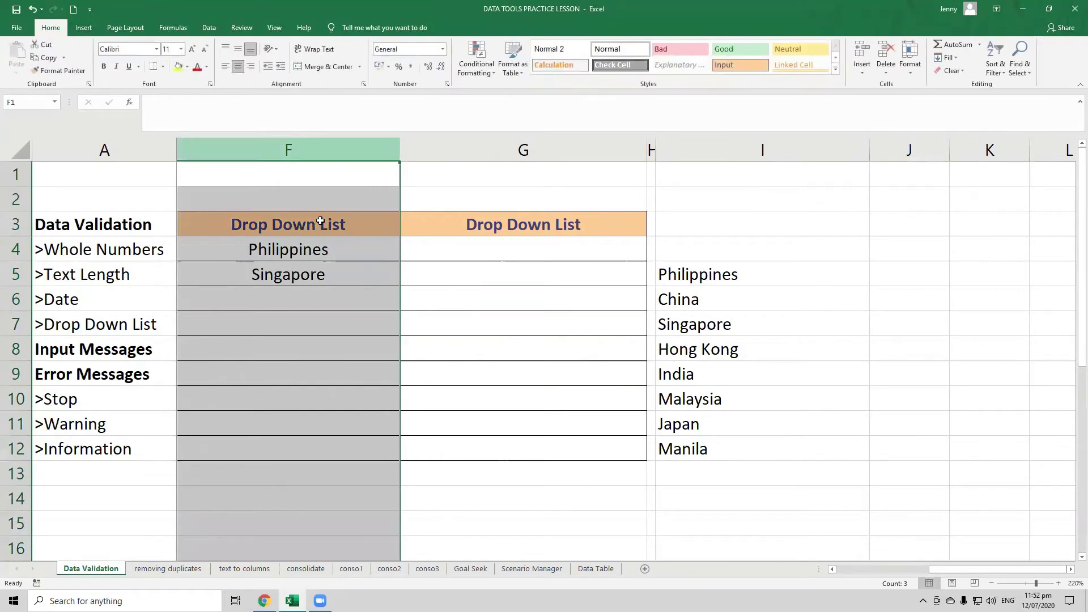
Step: Choose India from the drop-down list in cell F6 and Malaysia in cell F7
left_click(397, 307)
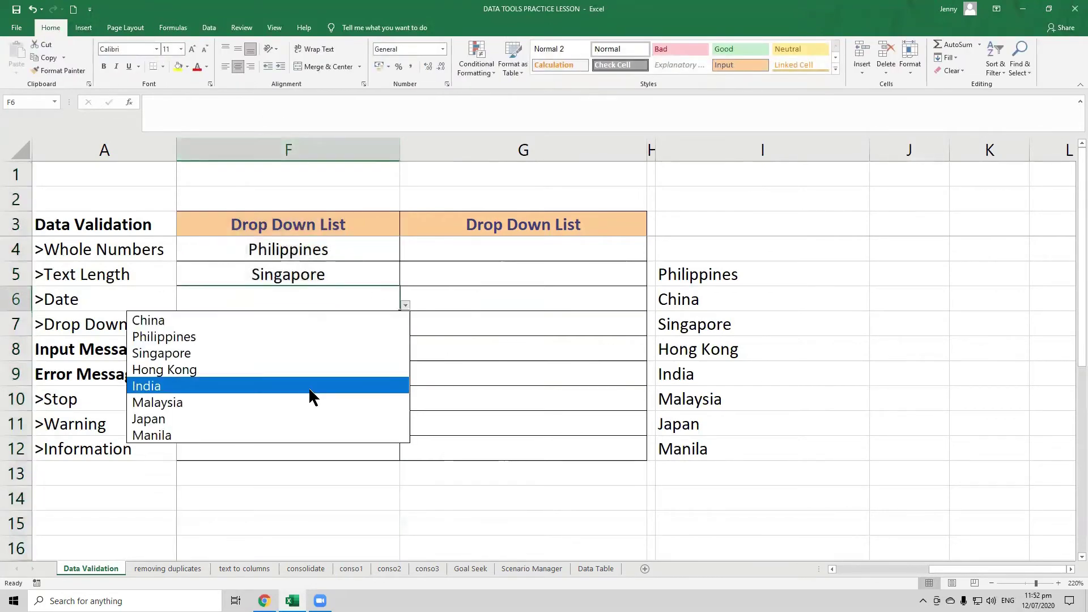
left_click(308, 385)
left_click(349, 325)
left_click(405, 331)
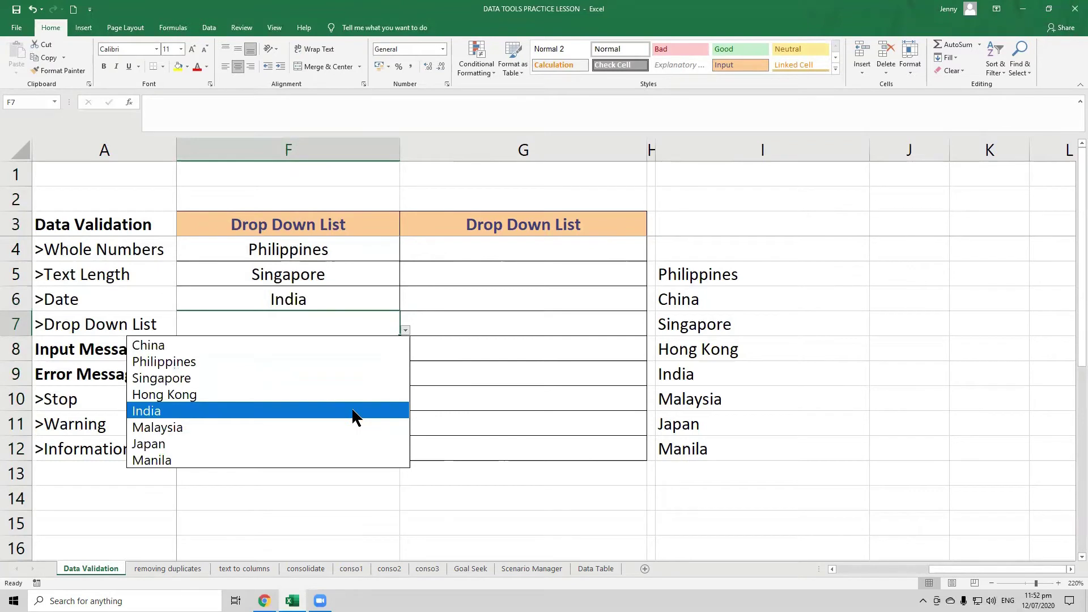
left_click(355, 428)
Step: Choose Hong Kong from the drop-down list in cell F8 and Japan in cell F9
left_click(376, 352)
left_click(406, 355)
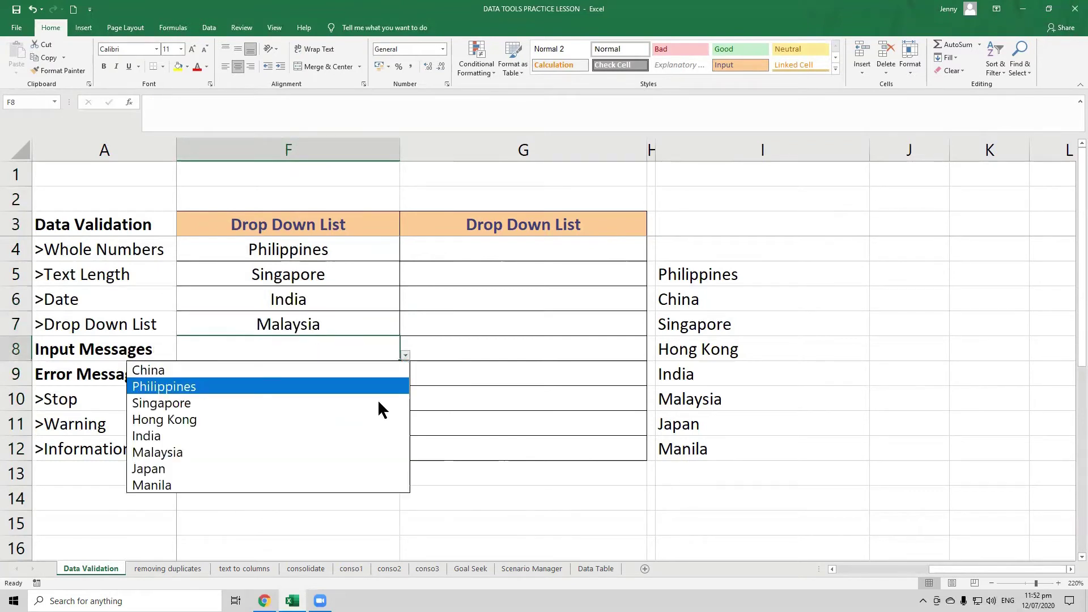
left_click(370, 420)
left_click(397, 375)
left_click(406, 380)
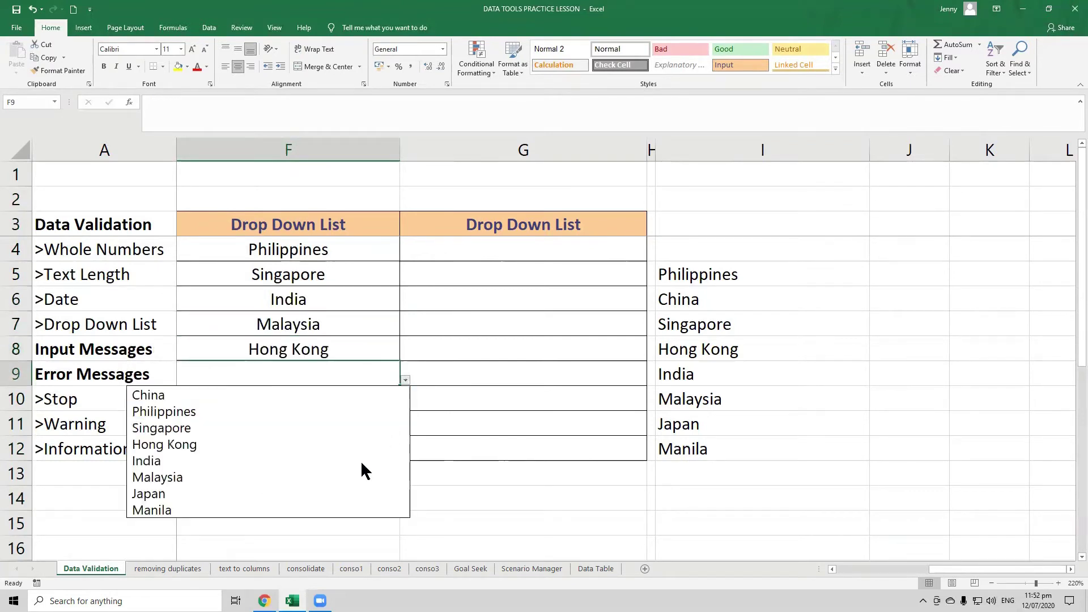
left_click(350, 496)
left_click(362, 395)
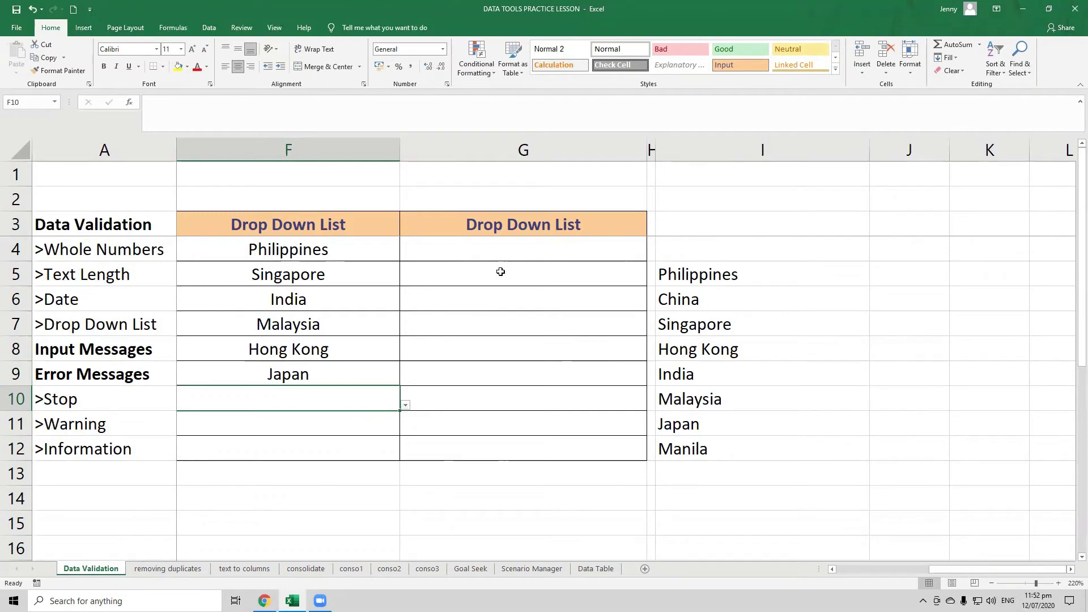
Step: Review the data validation settings of cell F10, including its typed list source, and close them
left_click(205, 28)
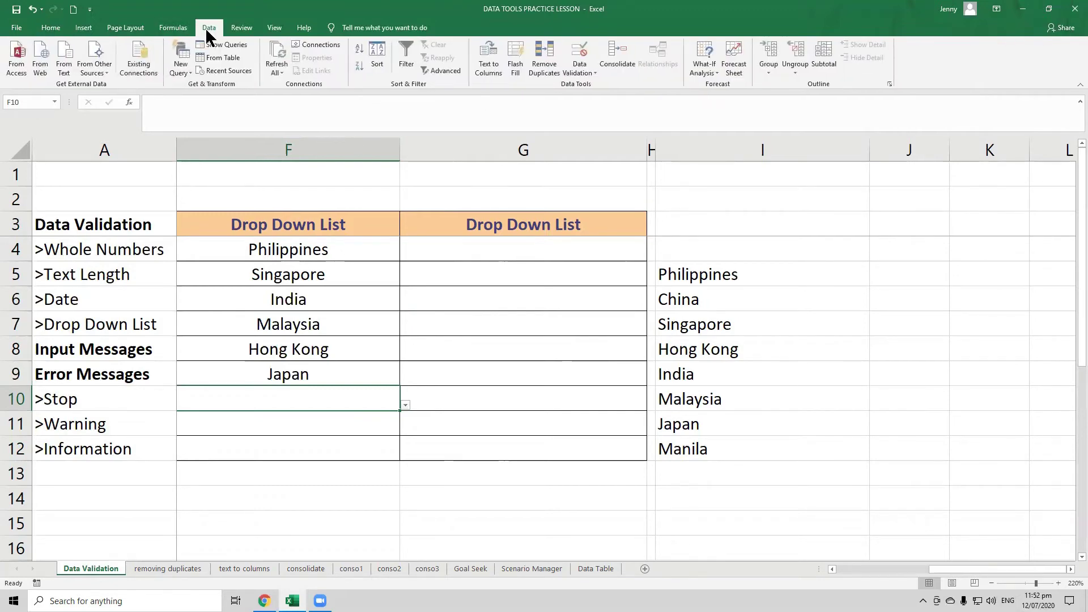
left_click(584, 50)
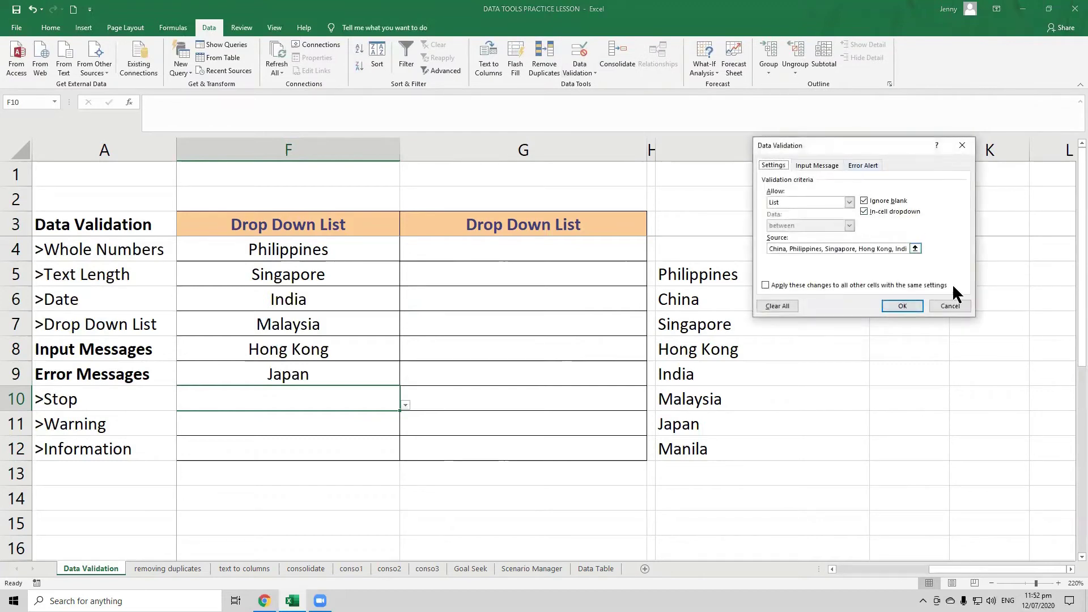
left_click(902, 306)
Step: Apply a list validation rule to cells G4:G12 with the range =$I$5:$I$12 as its source
left_click_drag(539, 250, 535, 447)
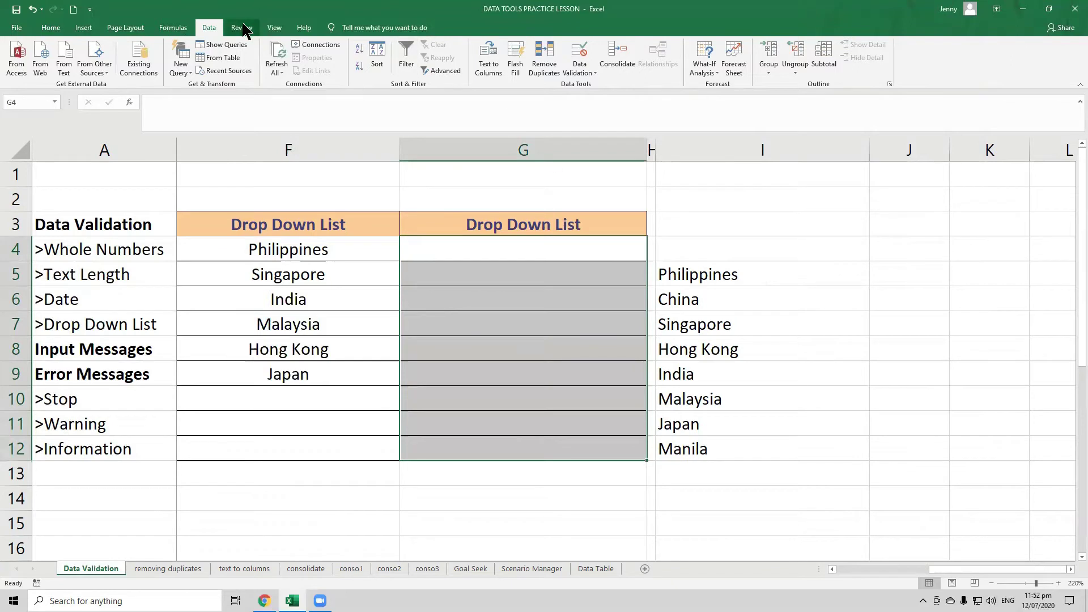
left_click(586, 66)
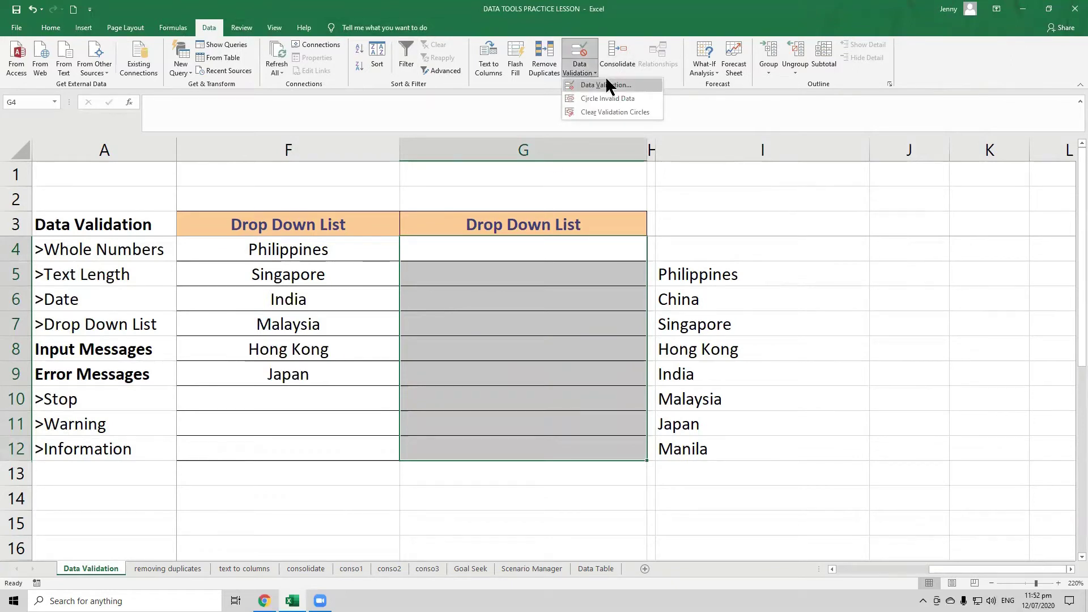
left_click(605, 85)
left_click(807, 205)
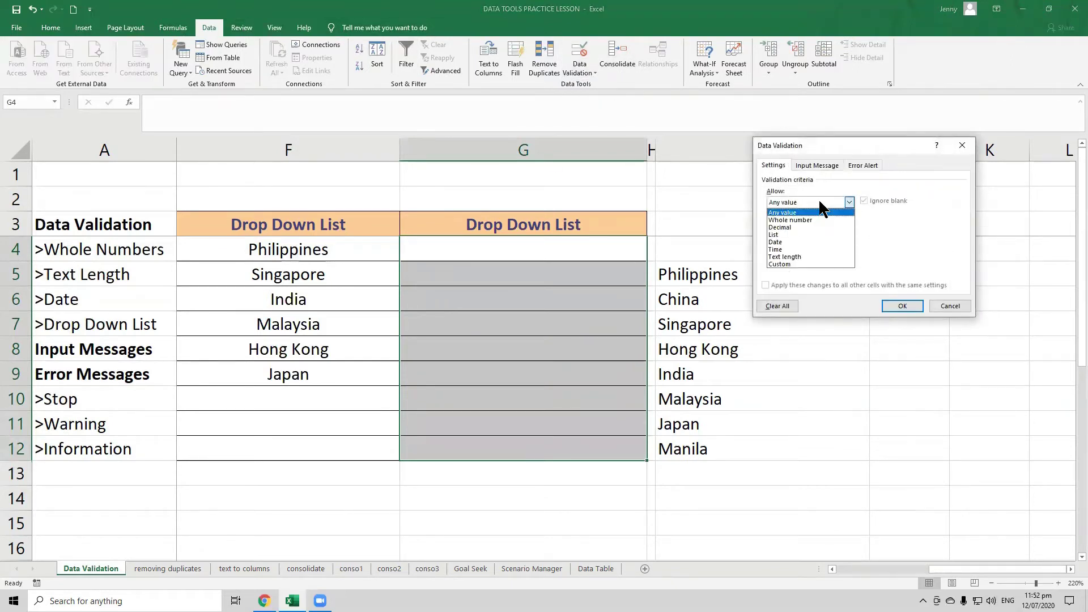
left_click(796, 232)
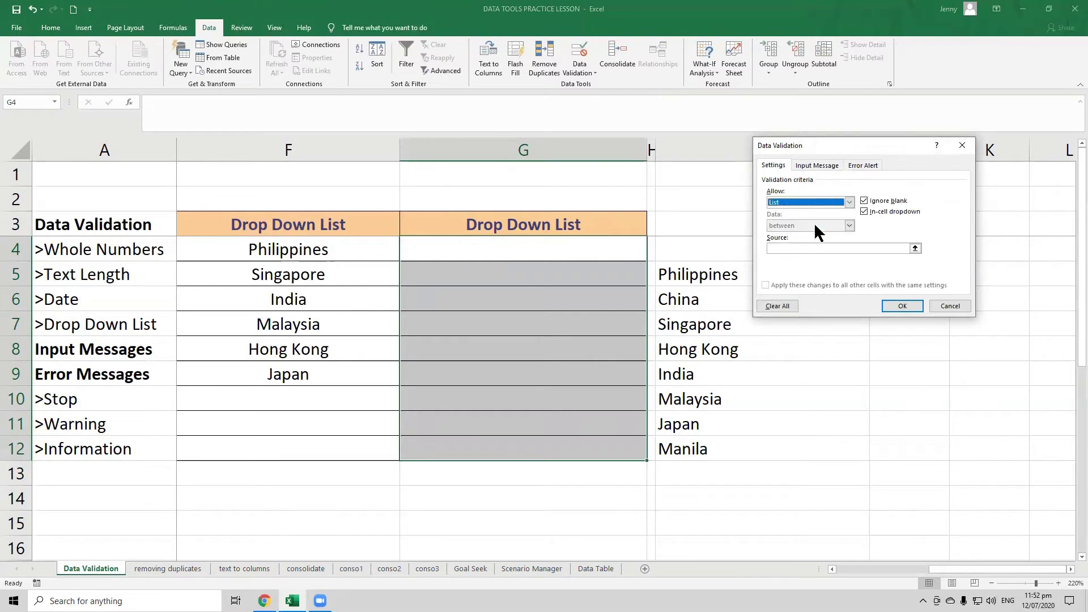
left_click(914, 248)
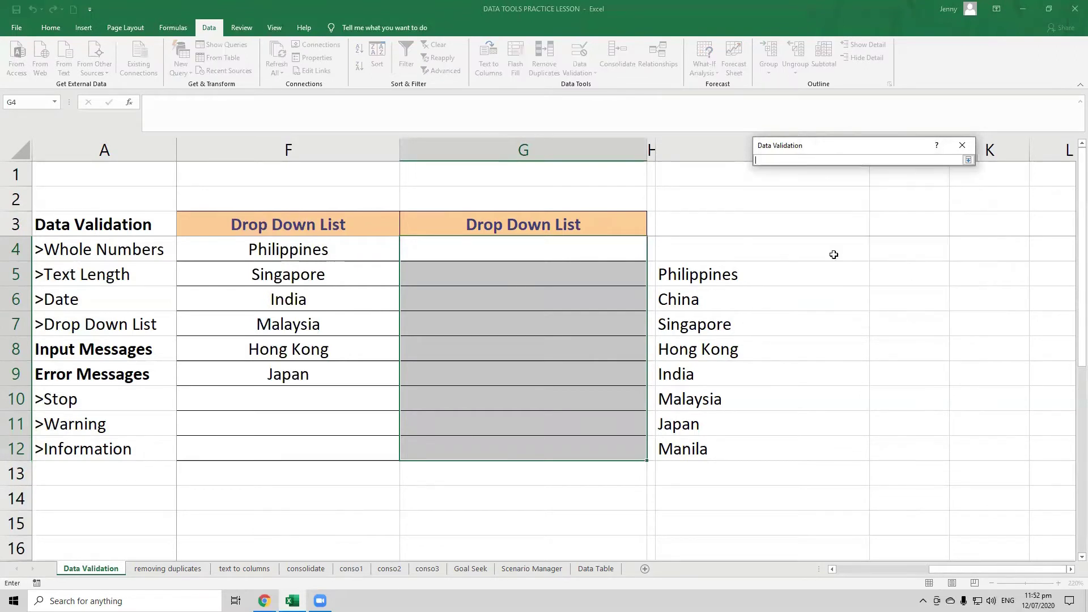
left_click_drag(713, 274, 723, 448)
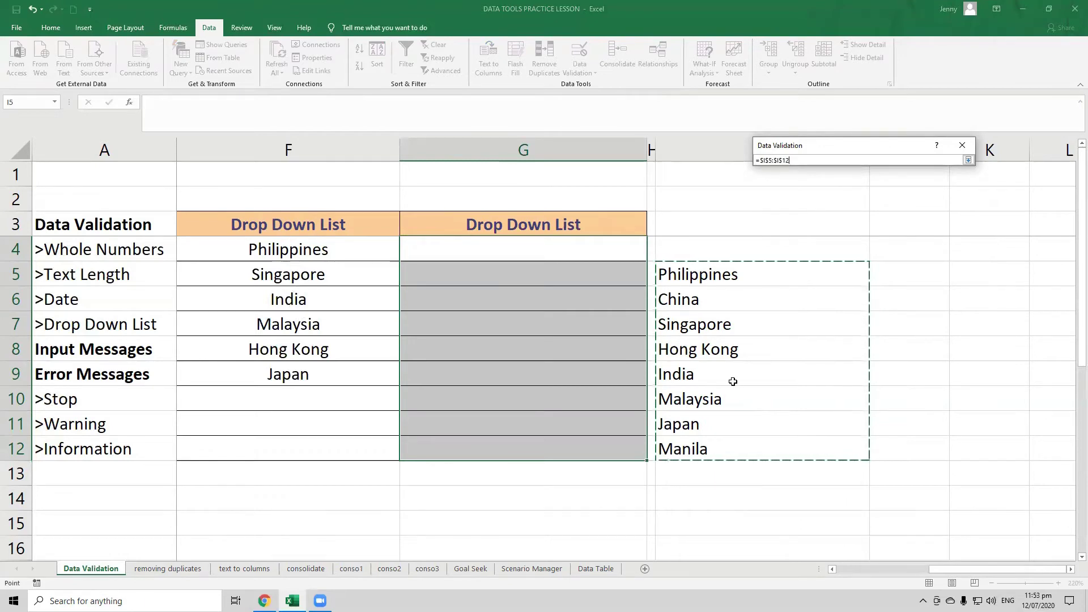
left_click(969, 160)
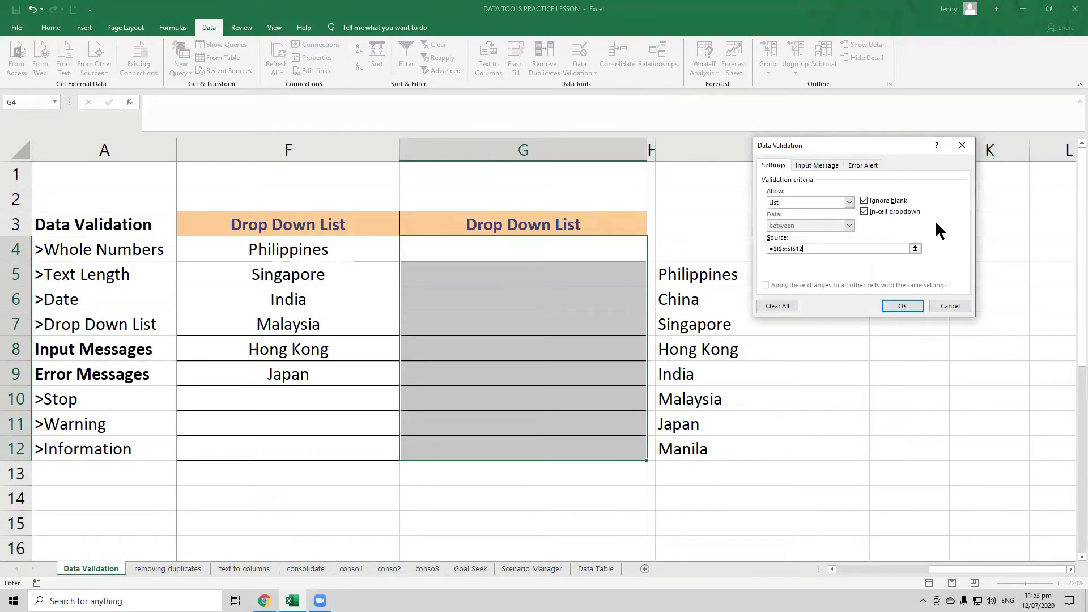
left_click(901, 306)
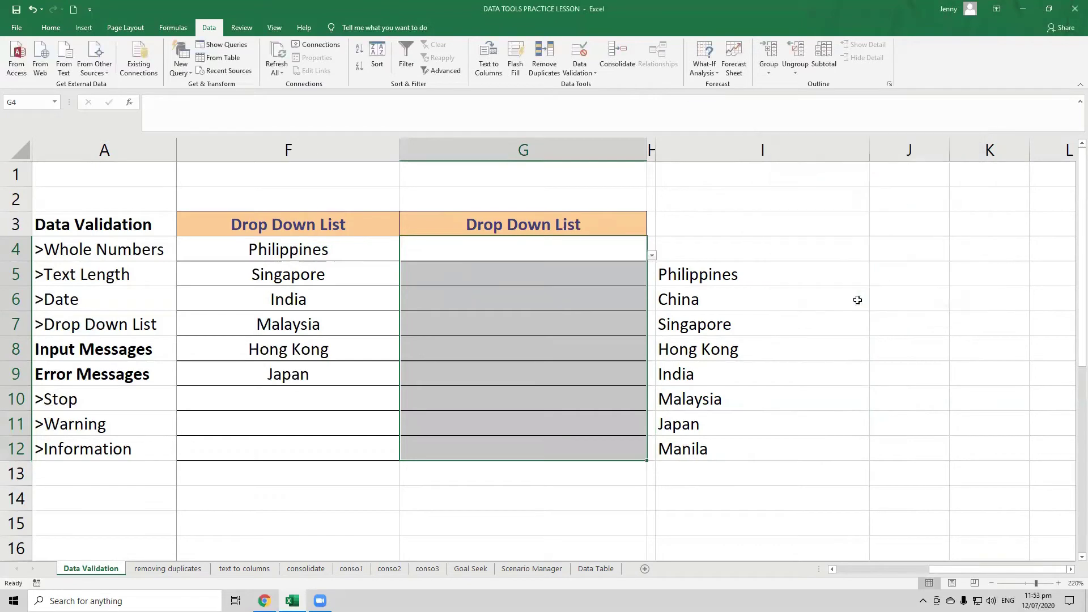
Step: Center the contents of column G horizontally
key("shift+Up")
key("shift+Up")
left_click(588, 250)
left_click(554, 148)
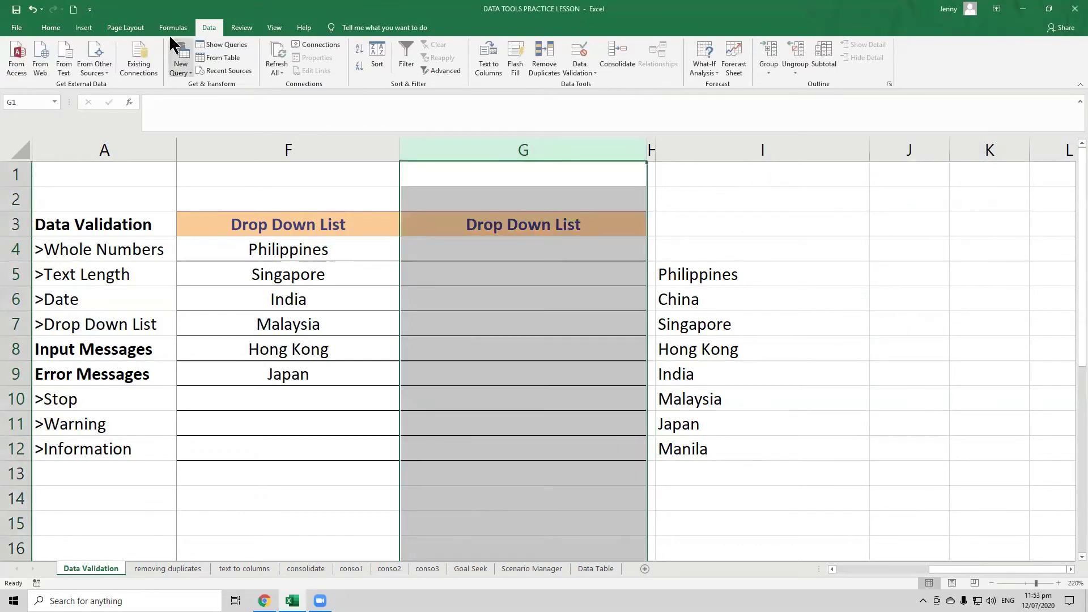
left_click(51, 27)
left_click(238, 66)
Step: Choose Singapore from the drop-down list in cell G4 and India in cell G5
left_click(530, 259)
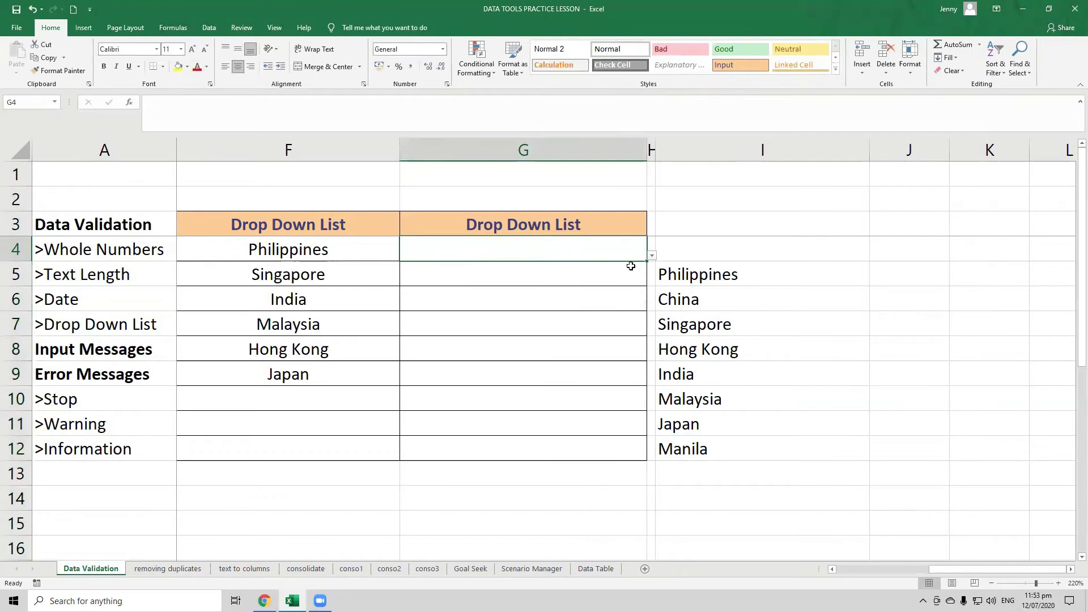
left_click(653, 256)
left_click(586, 305)
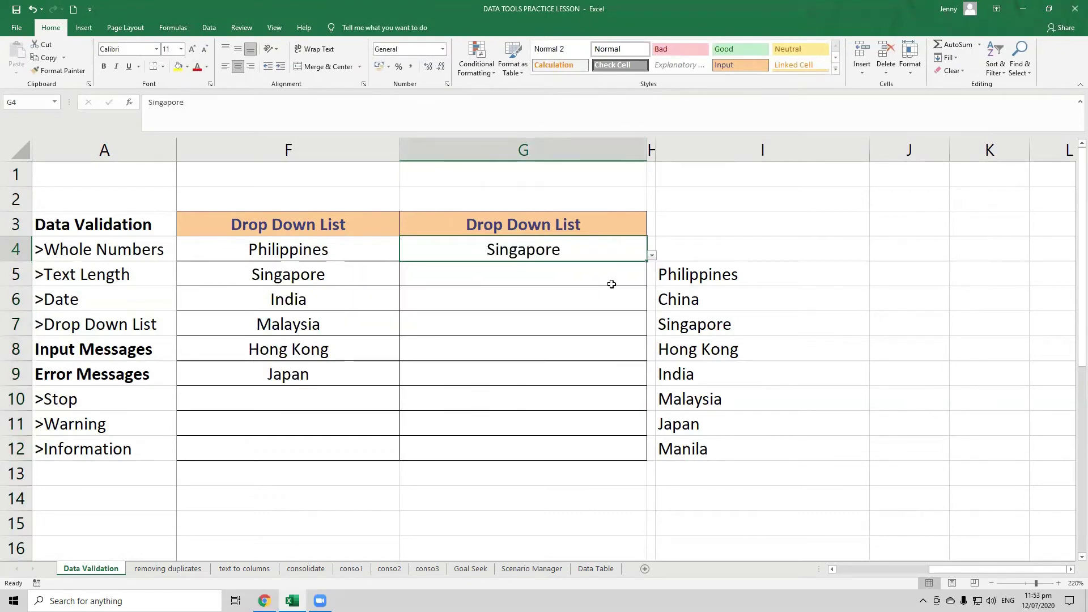
left_click(645, 283)
left_click(653, 281)
left_click(597, 365)
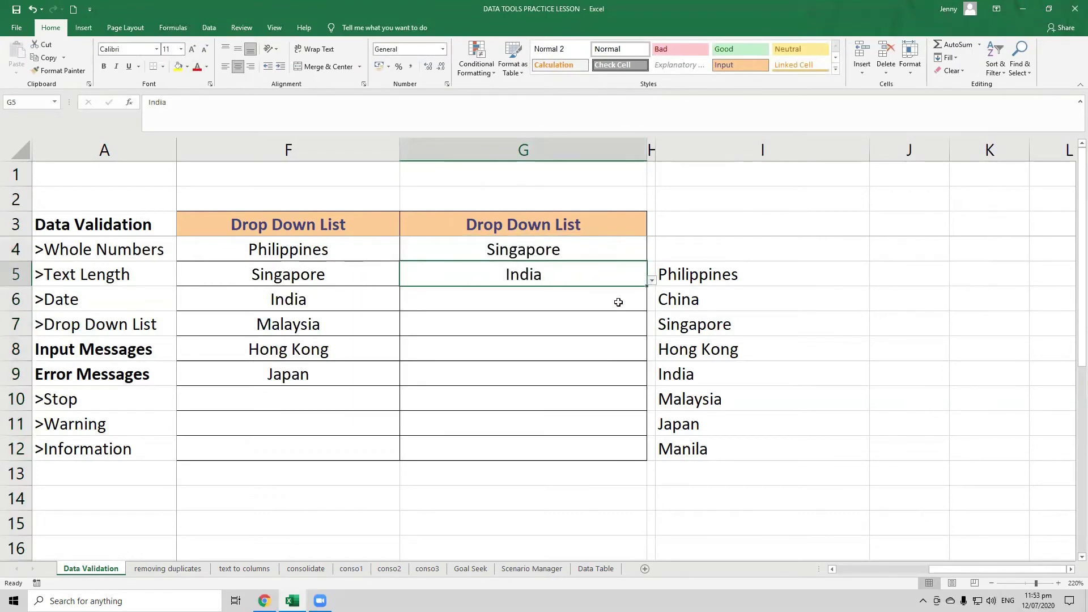
Step: Choose India from the drop-down lists in cells G6 and G7
left_click(644, 306)
left_click(652, 305)
left_click(597, 383)
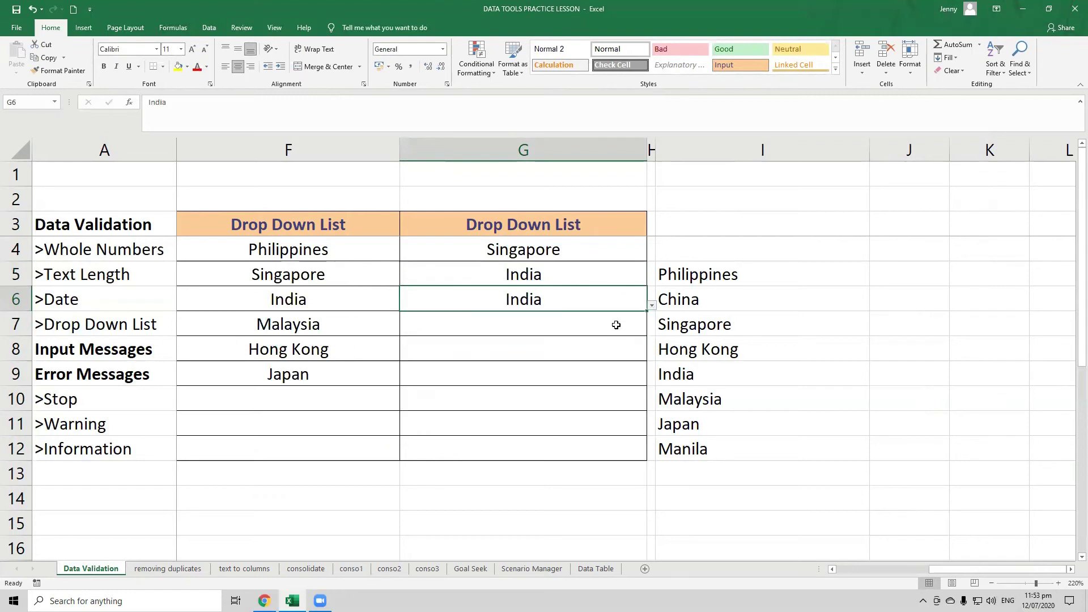
left_click(646, 332)
left_click(652, 331)
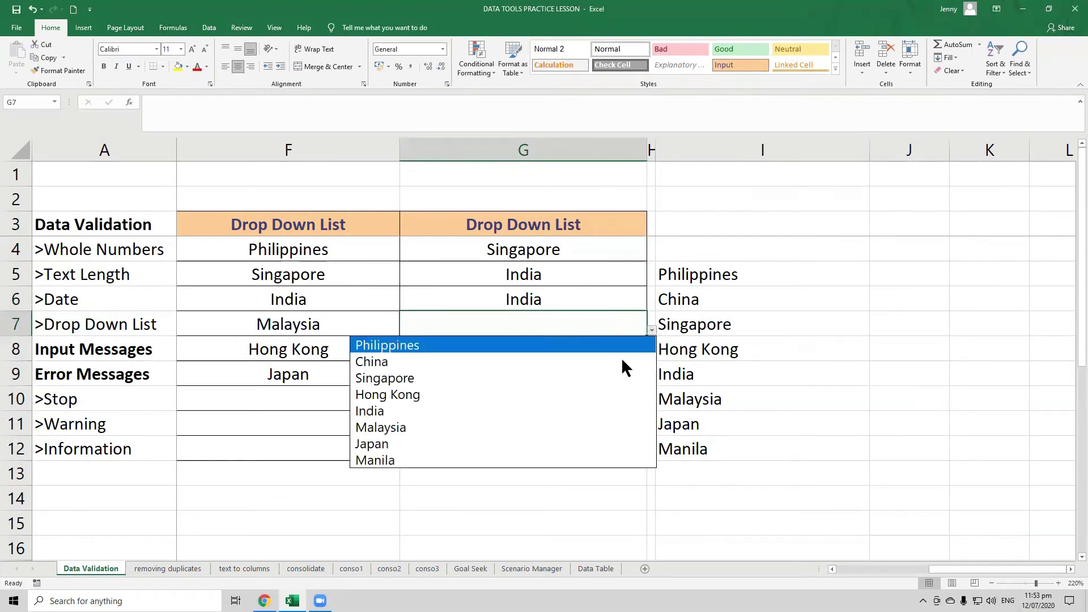
left_click(598, 408)
Step: Choose Malaysia from the drop-down list in cell G8 and India from the one in cell G9
left_click(651, 356)
left_click(653, 355)
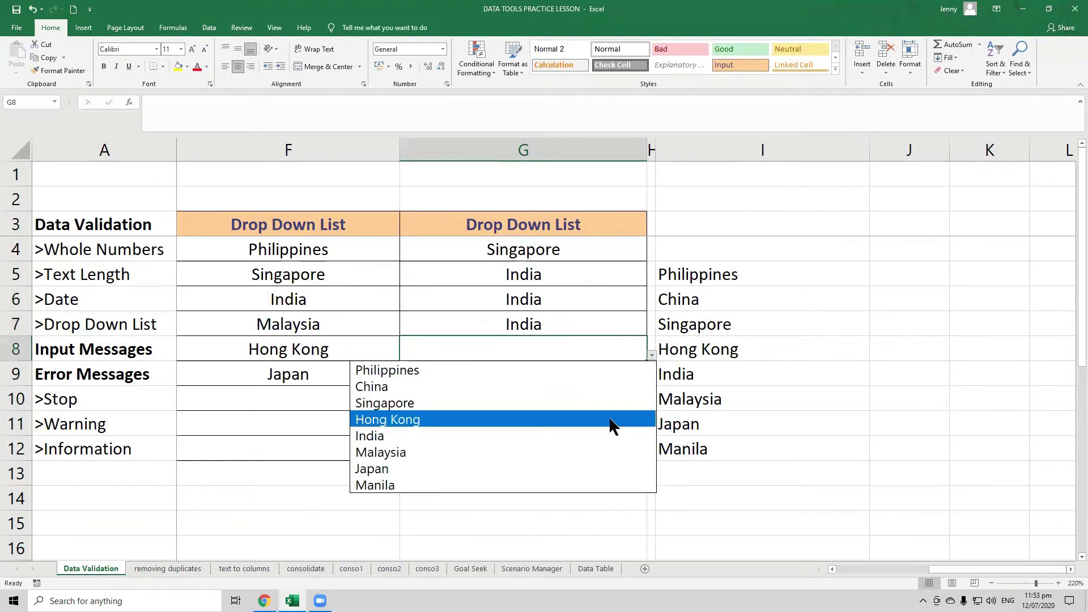
left_click(600, 453)
left_click(640, 379)
left_click(652, 381)
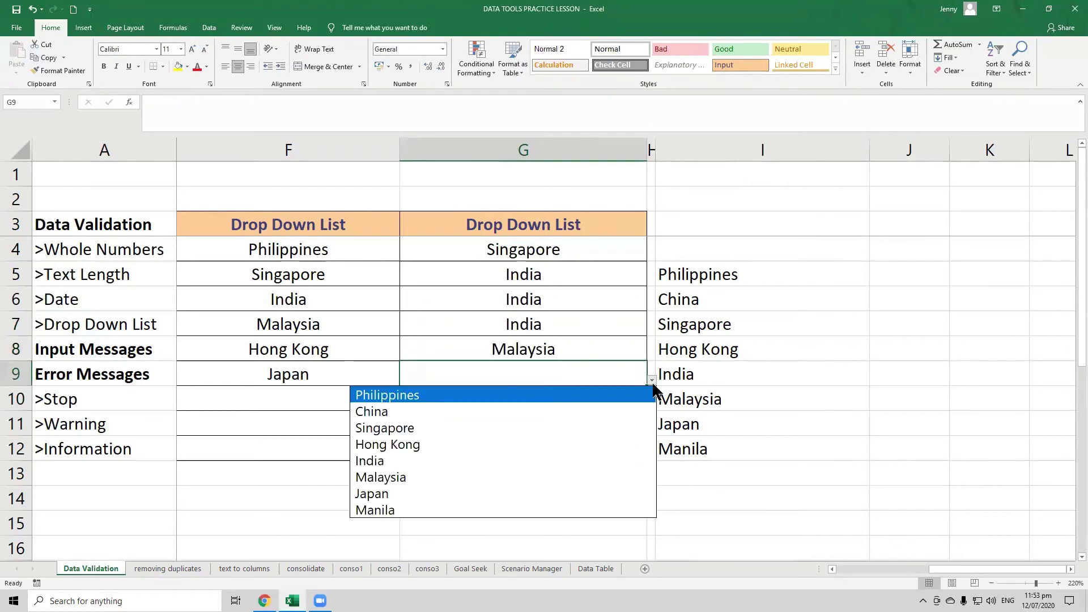
left_click(600, 455)
left_click(596, 404)
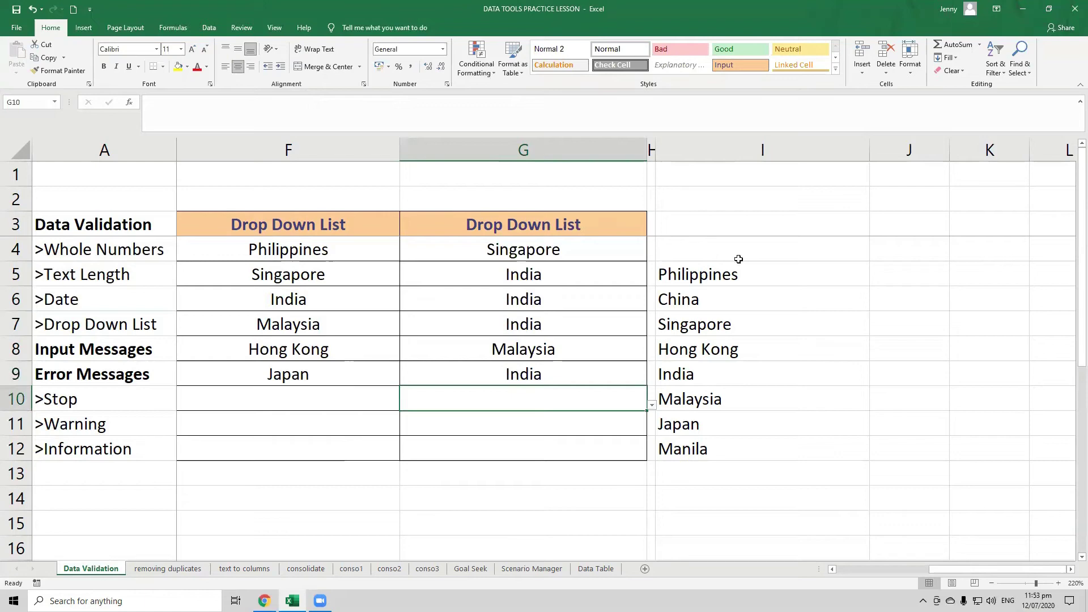
Step: Clear China from cell I6 of the source range and check the drop-down list in cell G10
left_click(721, 302)
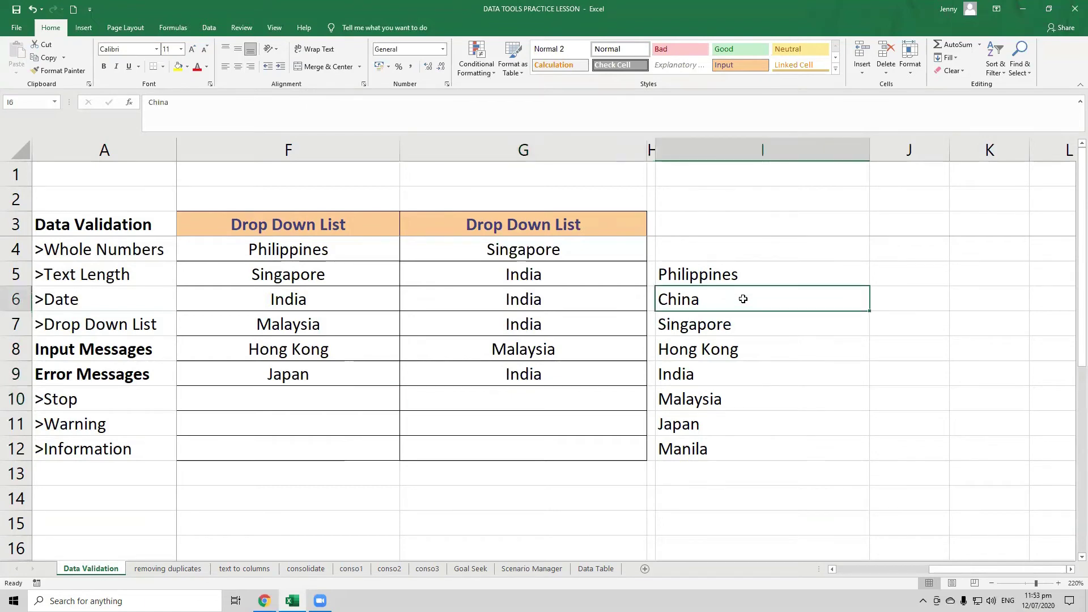
key("Delete")
left_click(590, 400)
left_click(652, 405)
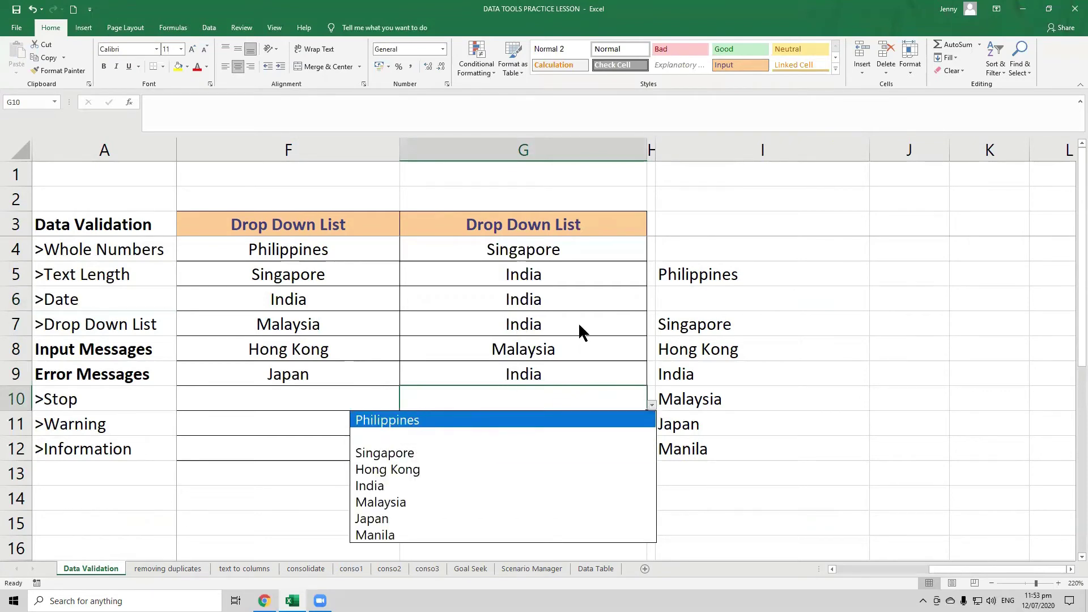
Step: Clear India from cell I9 of the source range and inspect the drop-down list in cell G10 again
left_click(754, 375)
key("Delete")
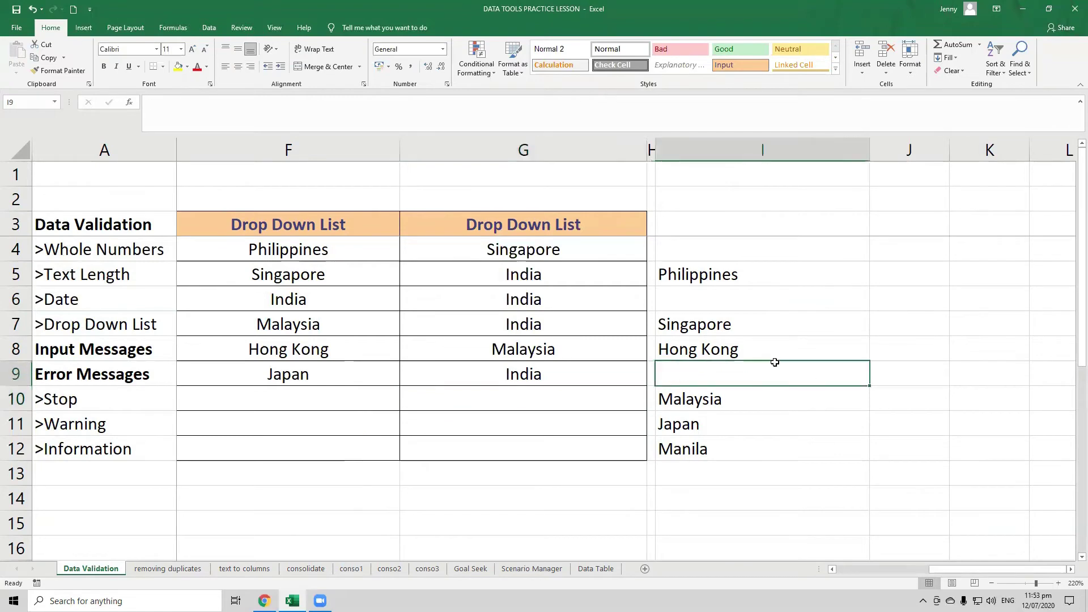
left_click(524, 427)
left_click(848, 365)
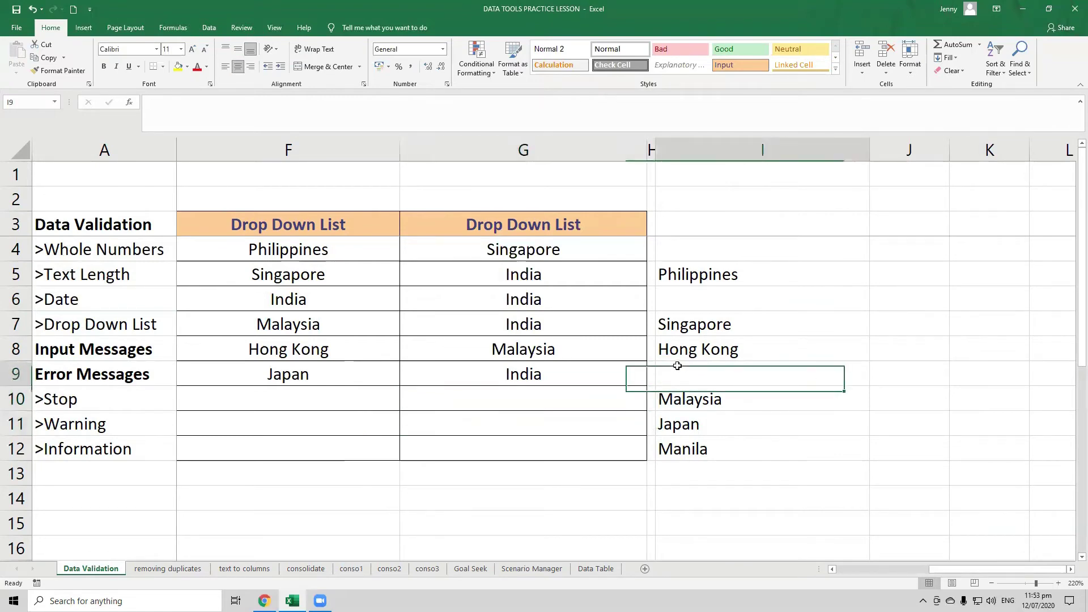
left_click(595, 397)
left_click(653, 404)
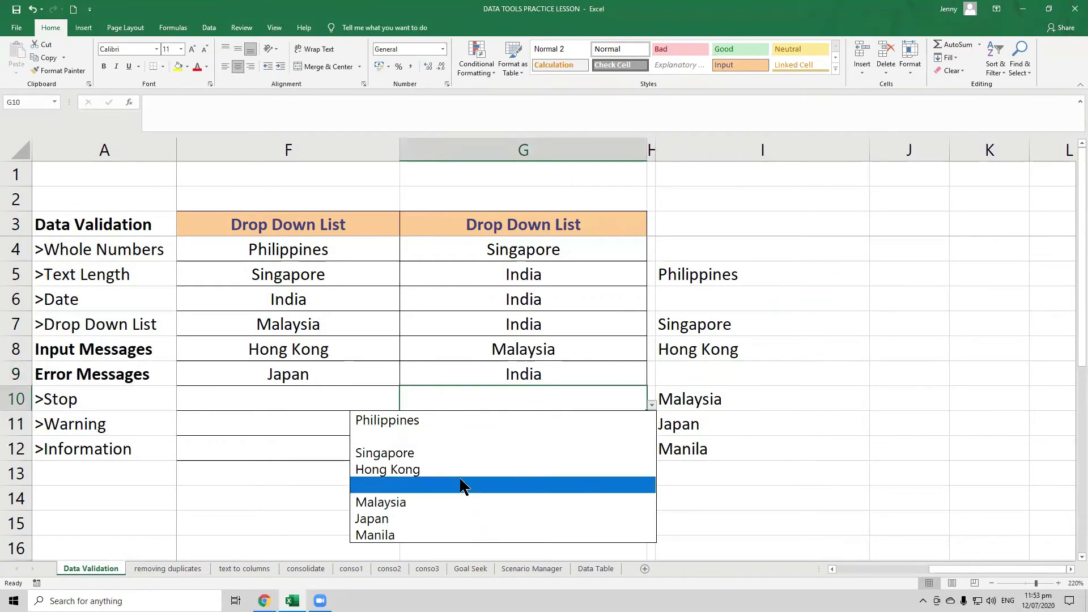
Step: Enter New Zealand in cell I6 of the source range and check the drop-down list in cell G10
left_click(712, 297)
left_click(709, 297)
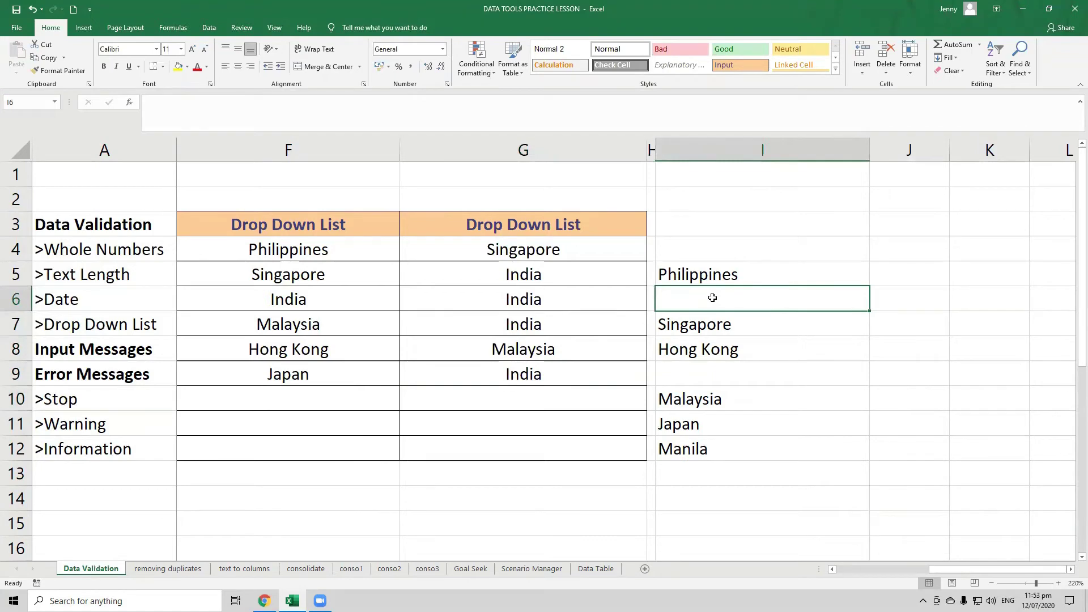
type("New Zealand")
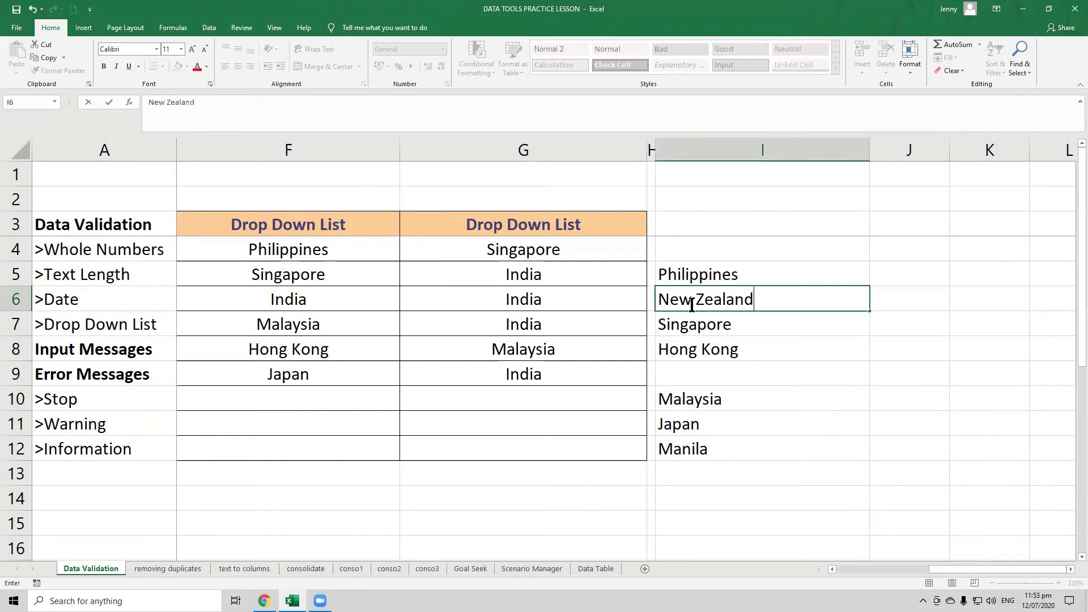
left_click(624, 394)
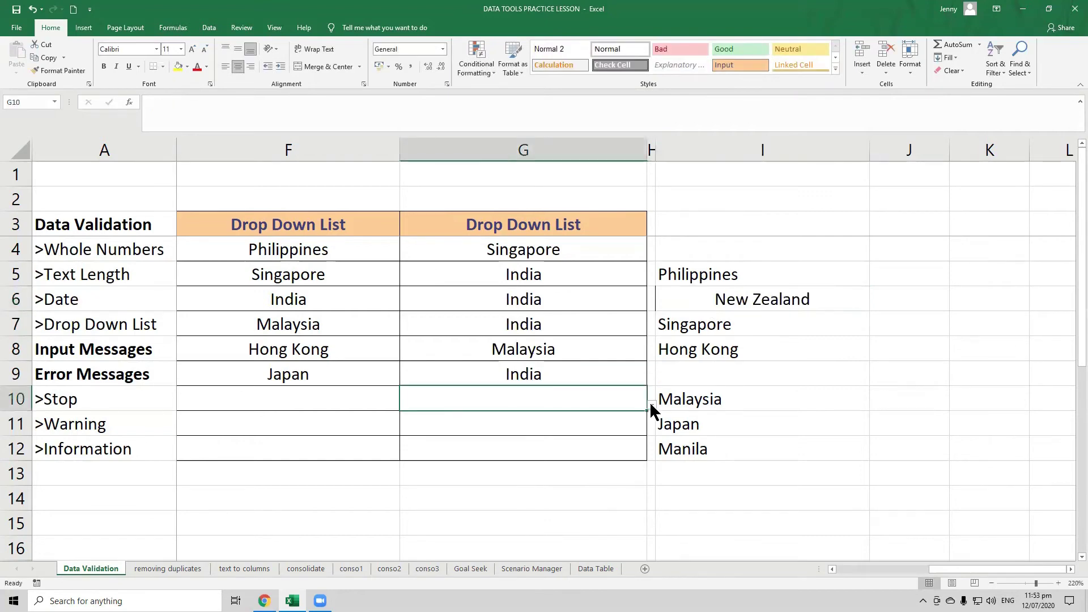
left_click(652, 405)
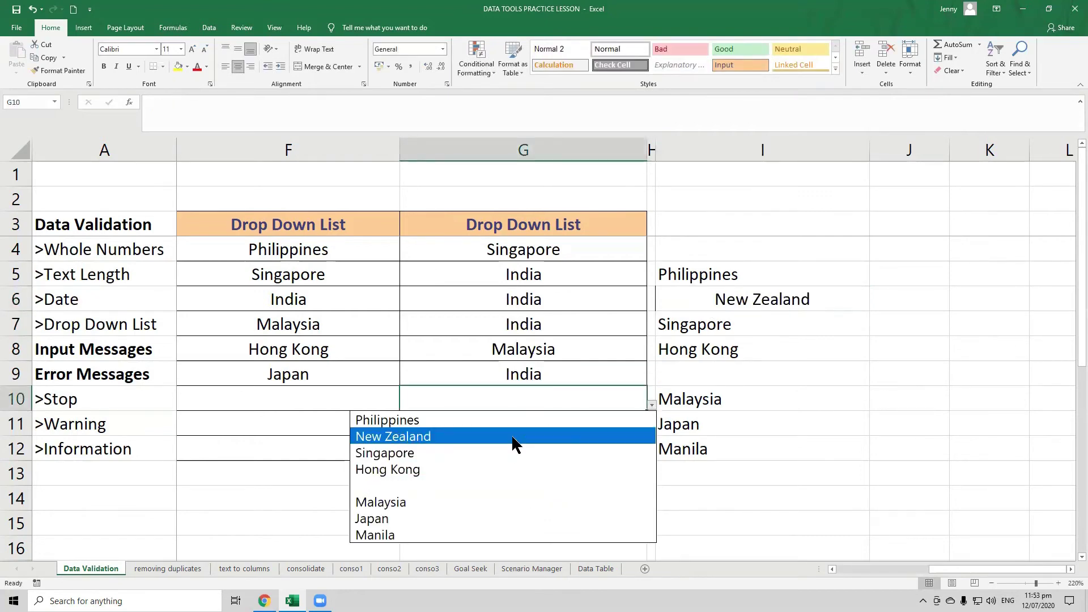
Step: Circle the invalid data on the sheet while cell I9 of the source range is empty
left_click(778, 394)
left_click(713, 369)
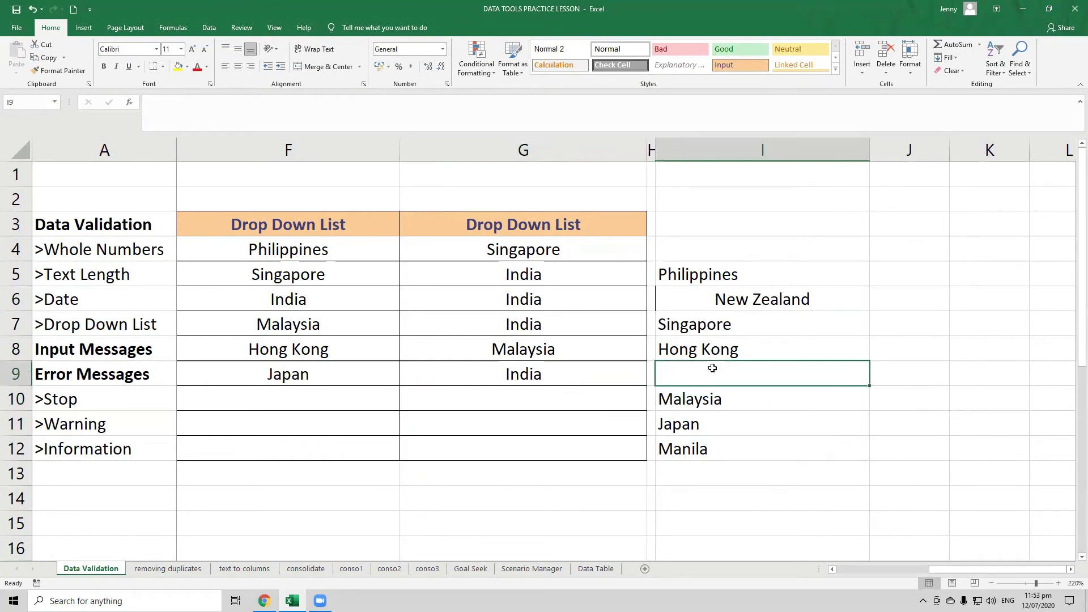
left_click(209, 28)
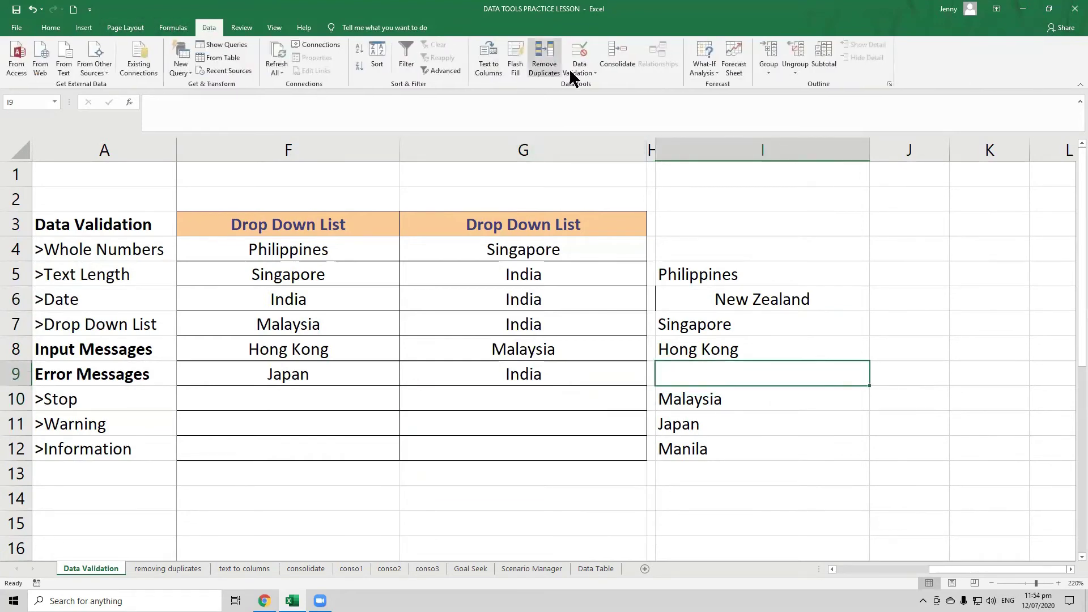
left_click(577, 67)
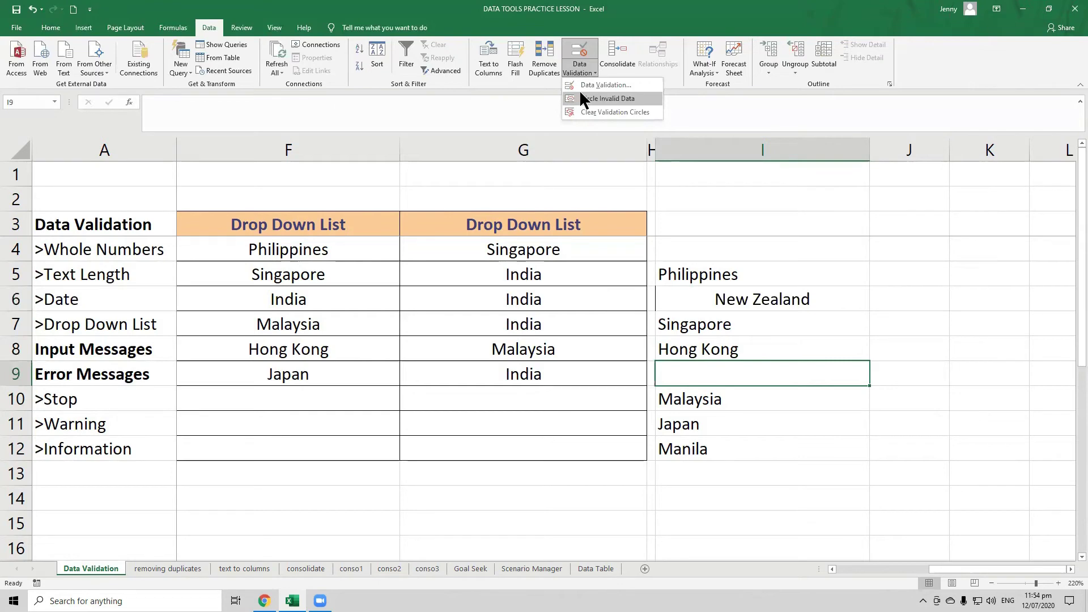
left_click(636, 98)
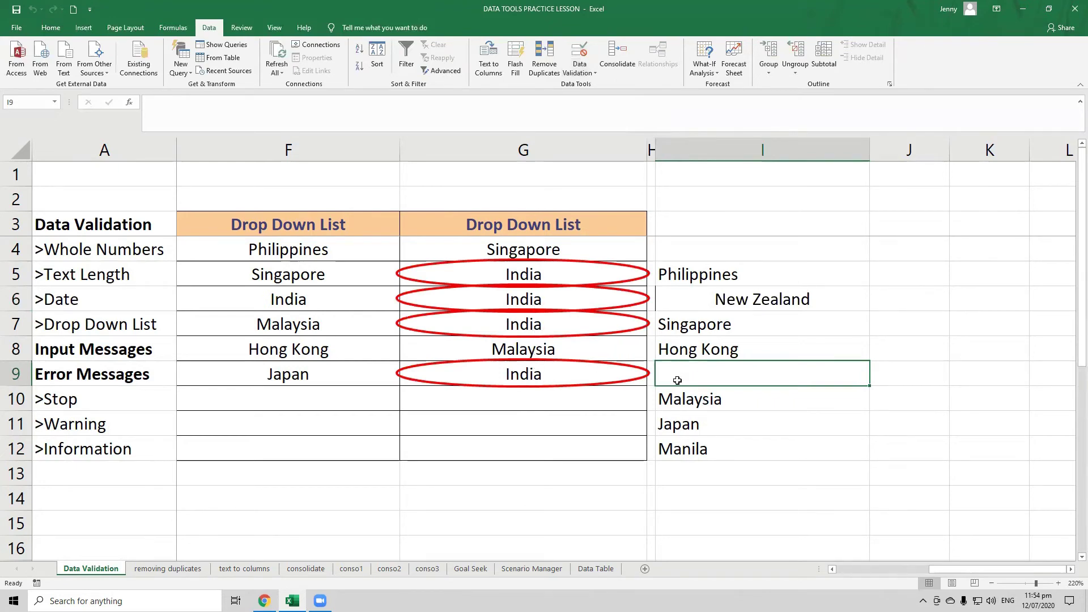
Step: Clear the validation circles and enter India in cell I9 of the source range
left_click(584, 70)
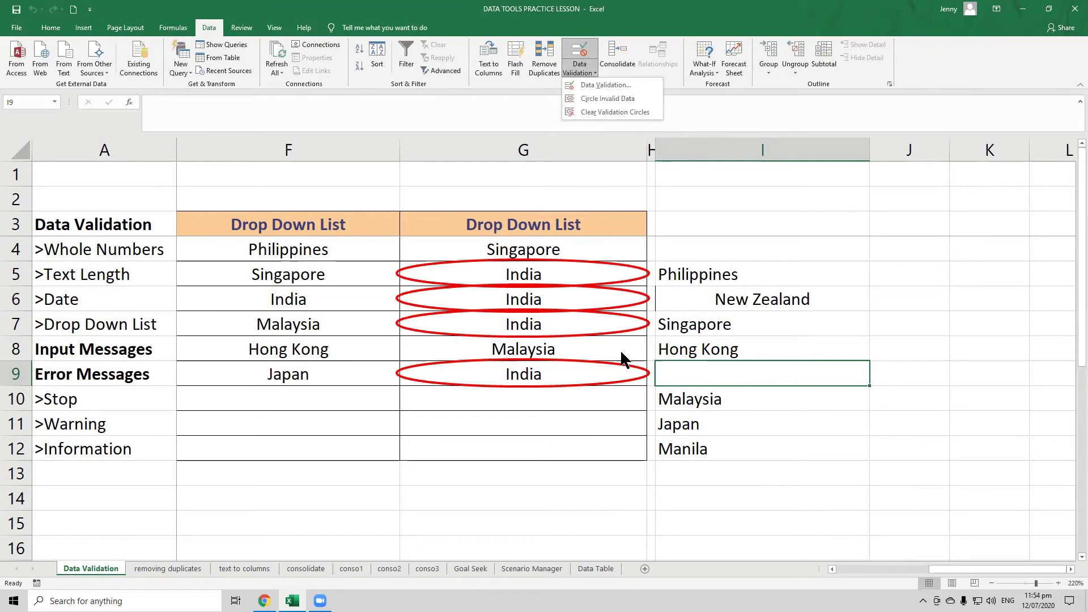
left_click(601, 112)
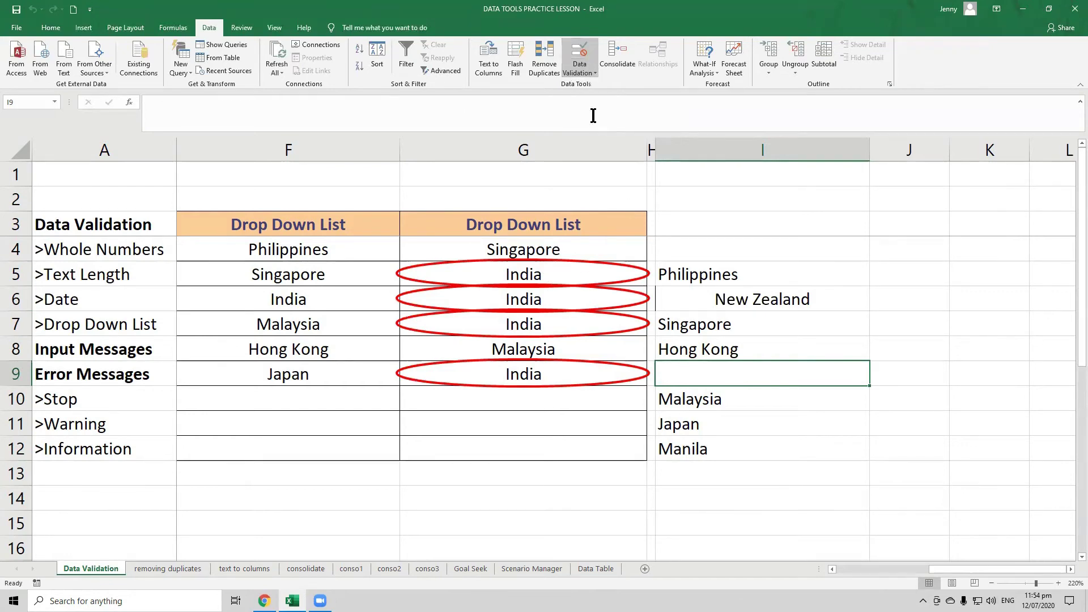
type("India")
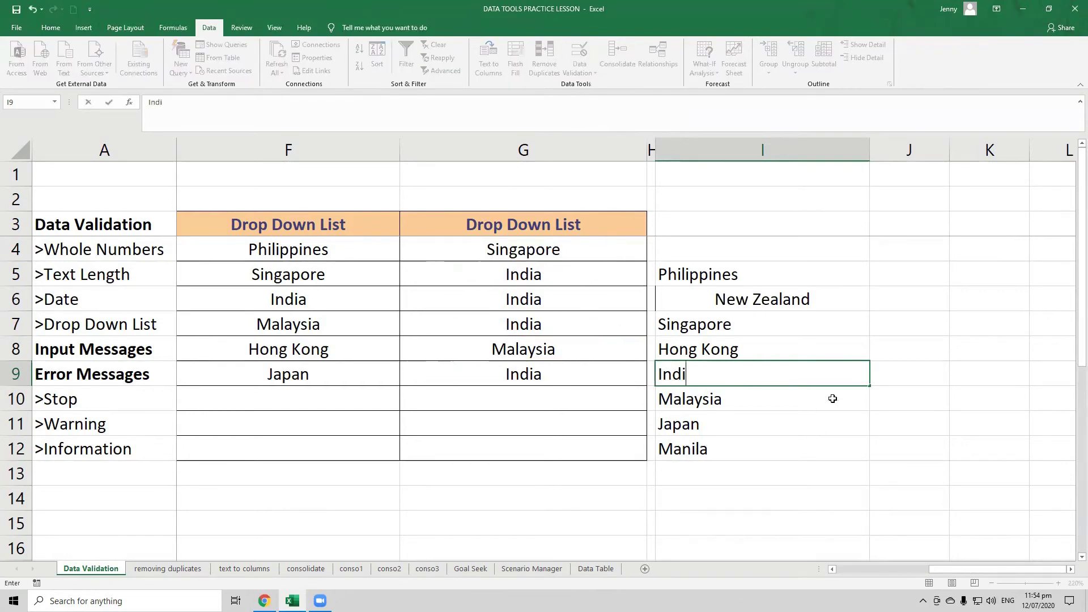
left_click(747, 277)
Step: Enter China in cell I6 of the source range and left-align it
left_click(742, 300)
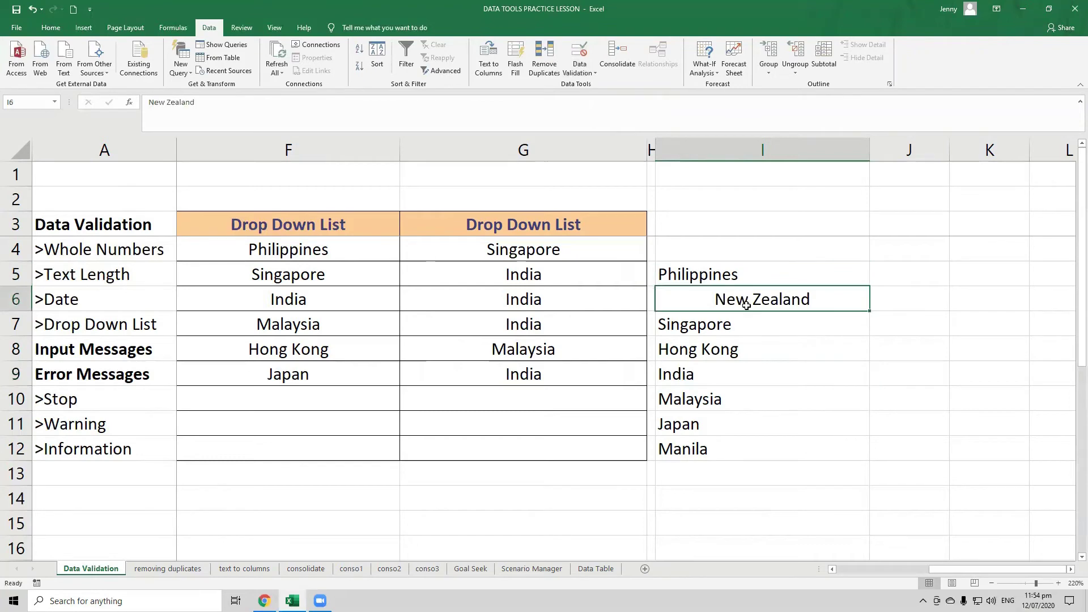
type("China")
left_click(747, 305)
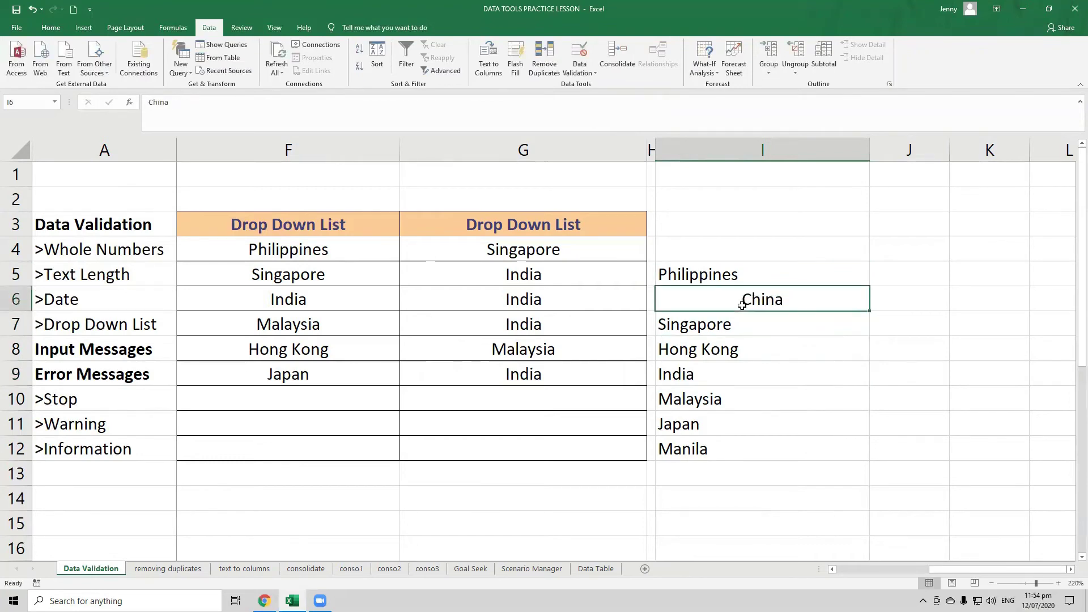
left_click(51, 27)
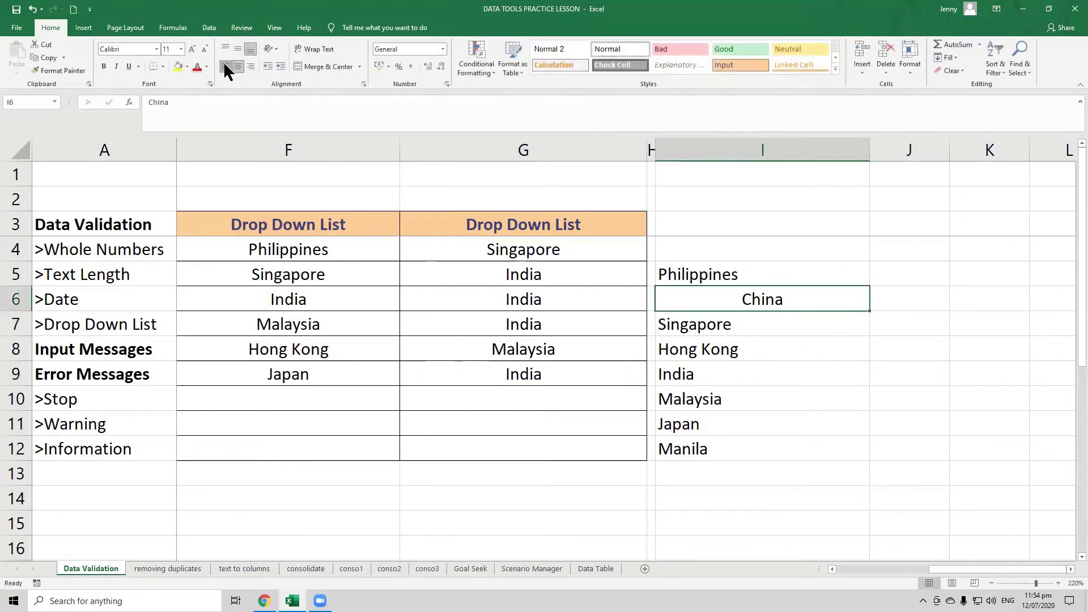
left_click(225, 66)
Step: Review the options offered by the drop-down list in cell G10 without choosing one
left_click(577, 249)
left_click(612, 371)
left_click(619, 401)
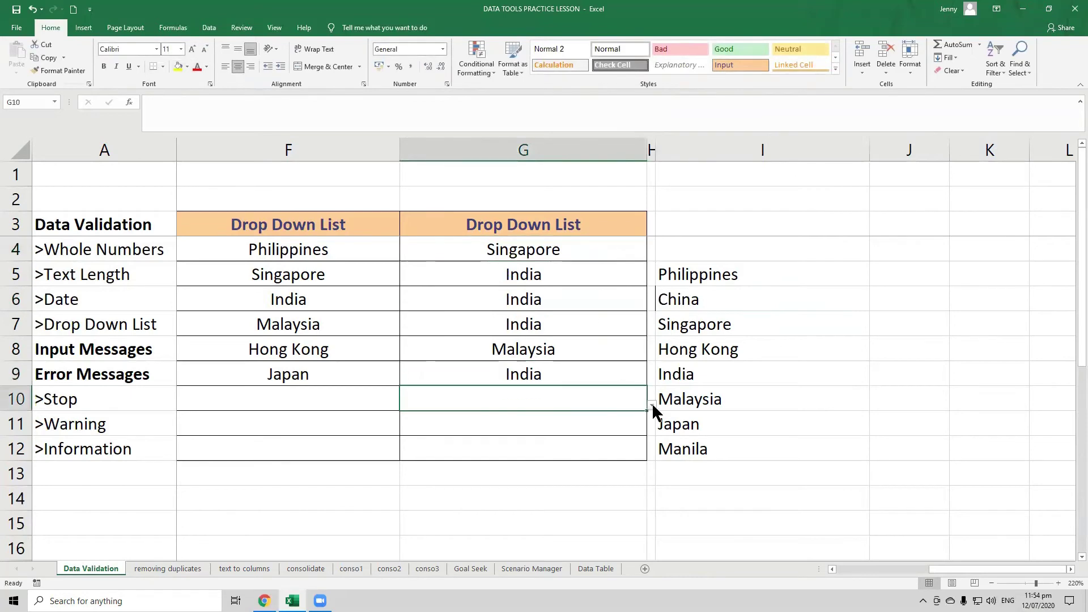
left_click(652, 404)
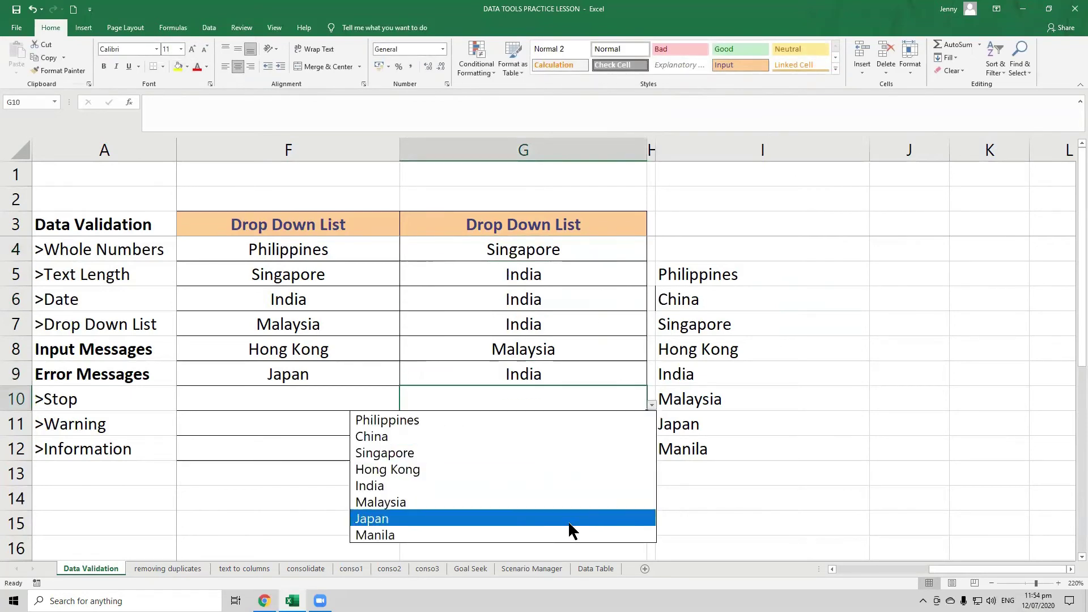
key("Escape")
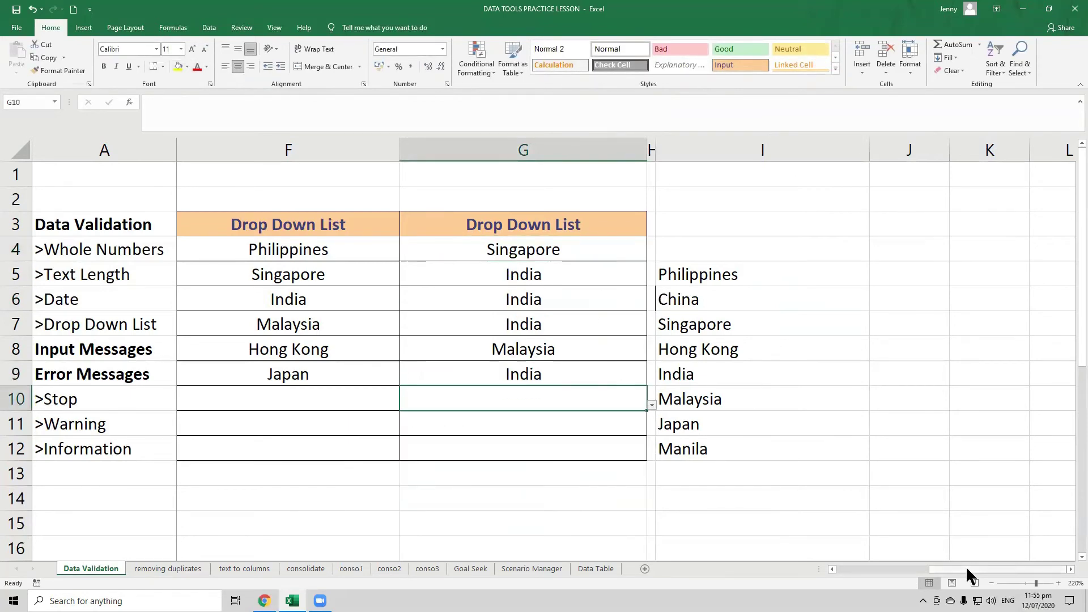
Step: Start a data validation rule of type Custom for the Formula cells C19:C27
left_click_drag(966, 566, 864, 568)
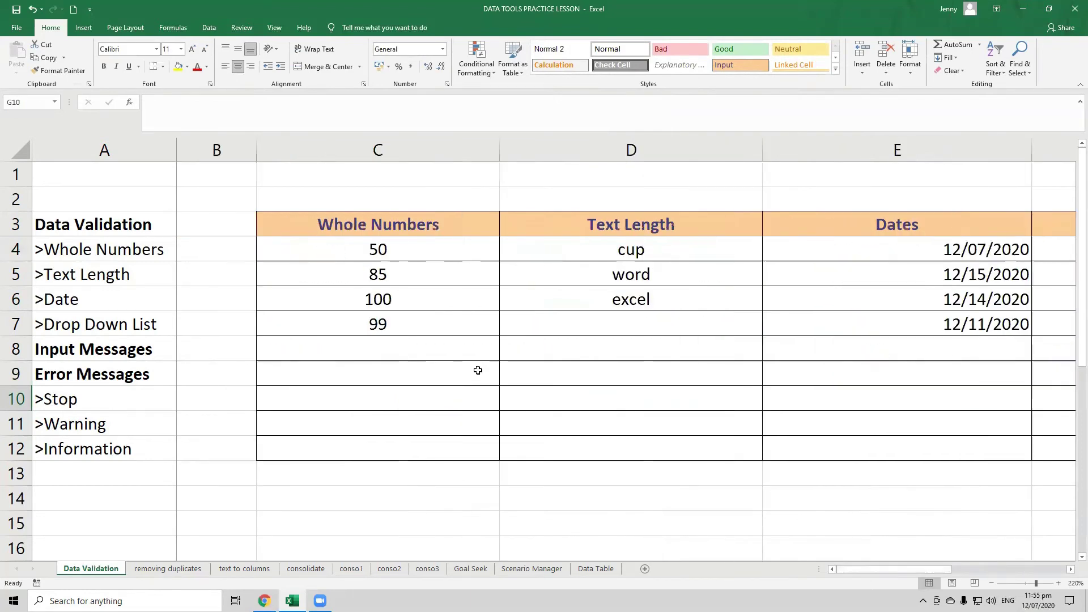
scroll(476, 371, "down", 5)
scroll(471, 371, "up", 1)
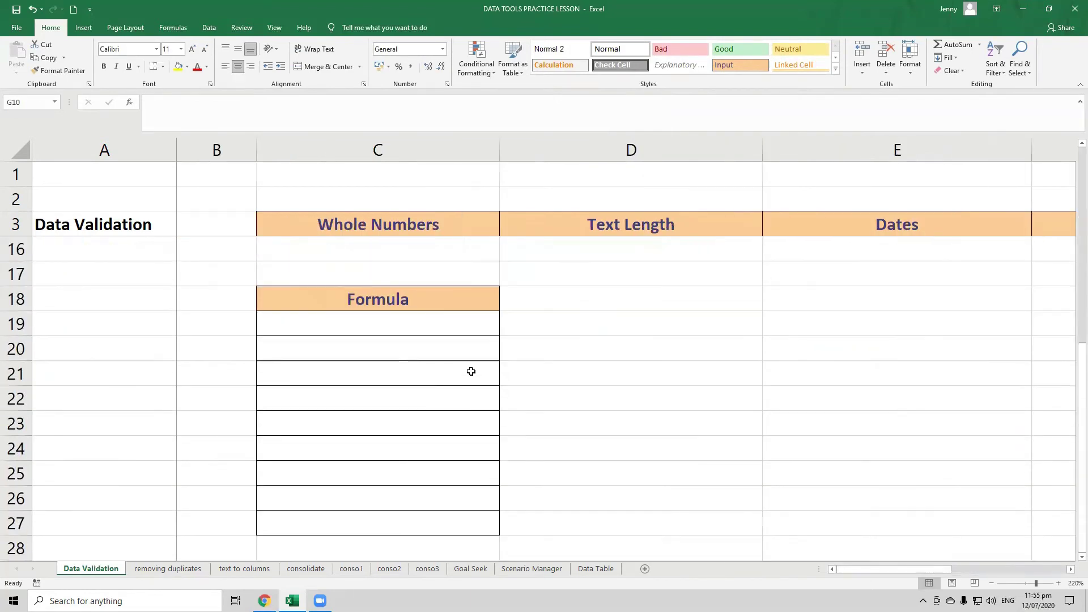
left_click(432, 330)
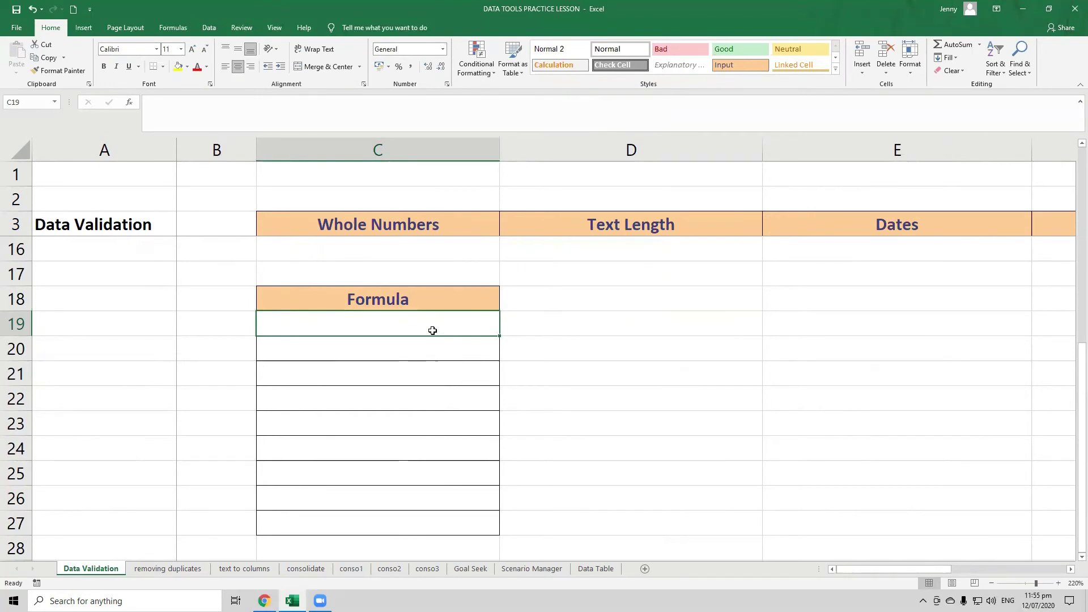
left_click_drag(426, 333, 415, 521)
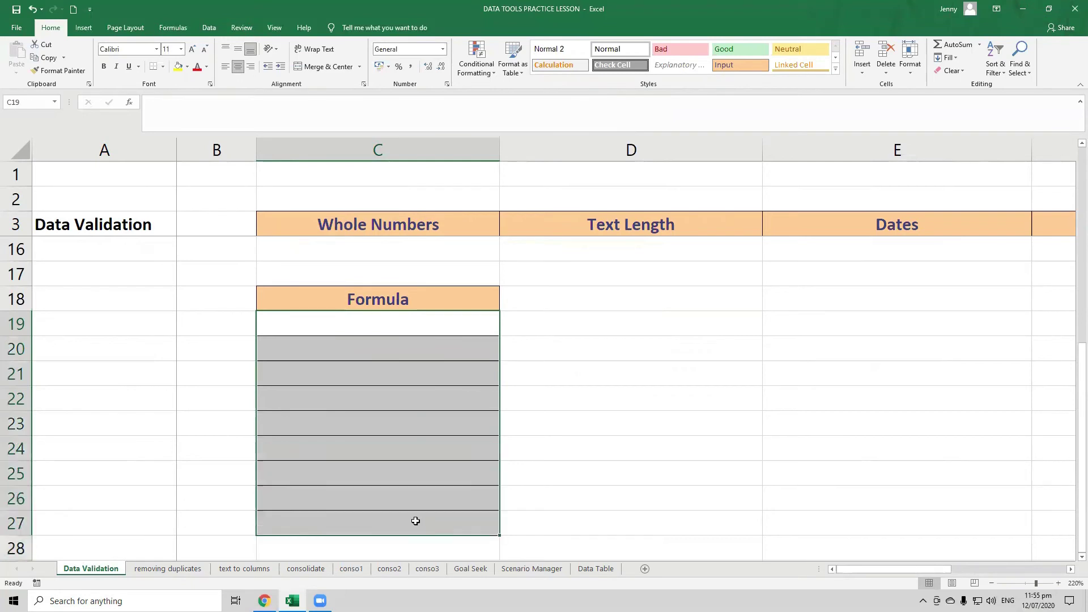
left_click(211, 27)
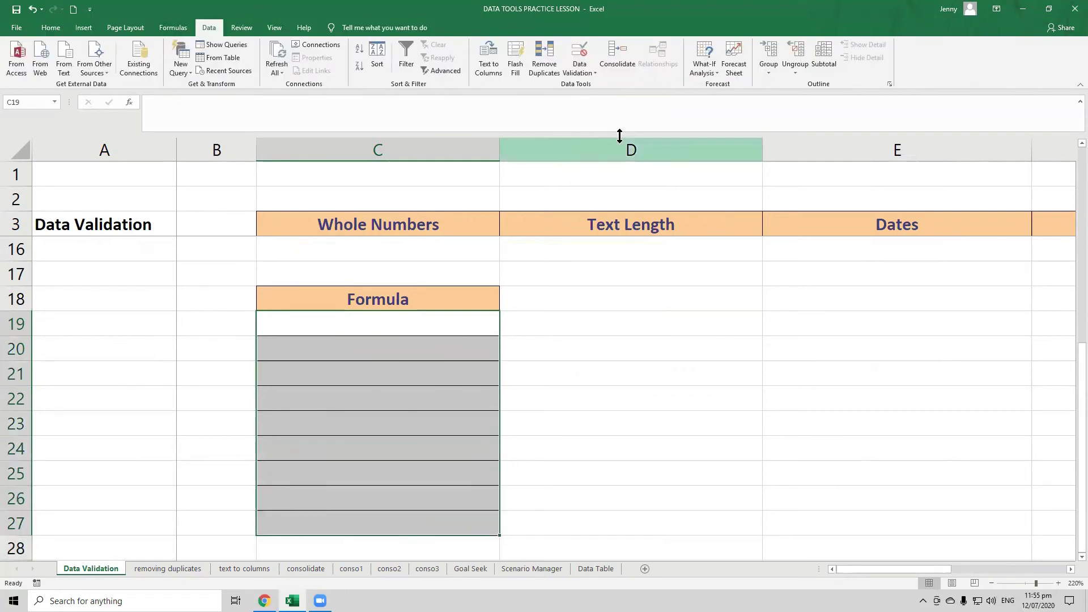
left_click(584, 71)
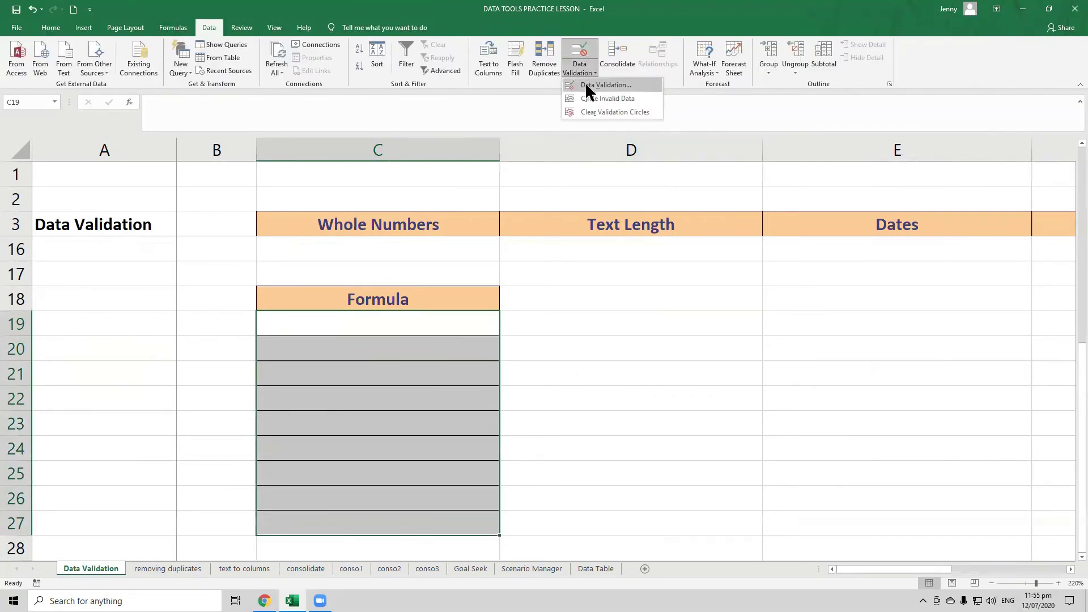
left_click(587, 87)
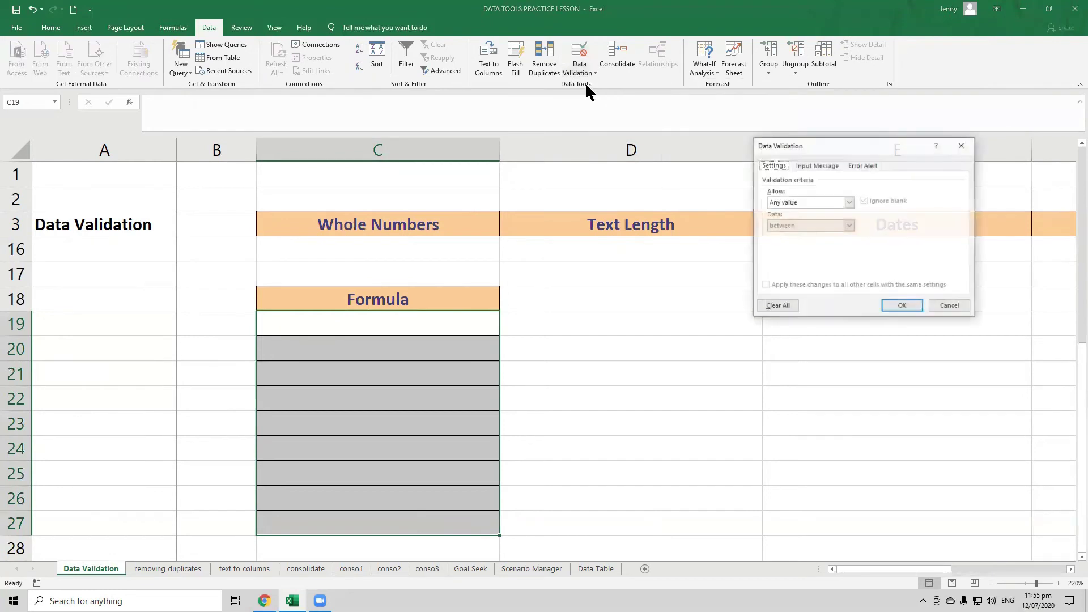
left_click(835, 210)
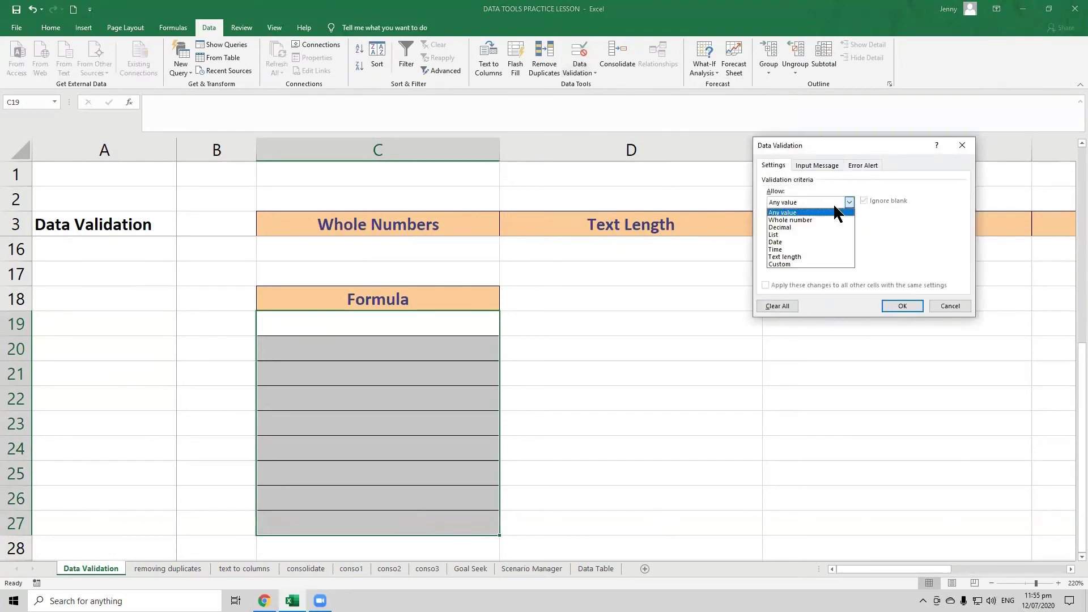
left_click(786, 263)
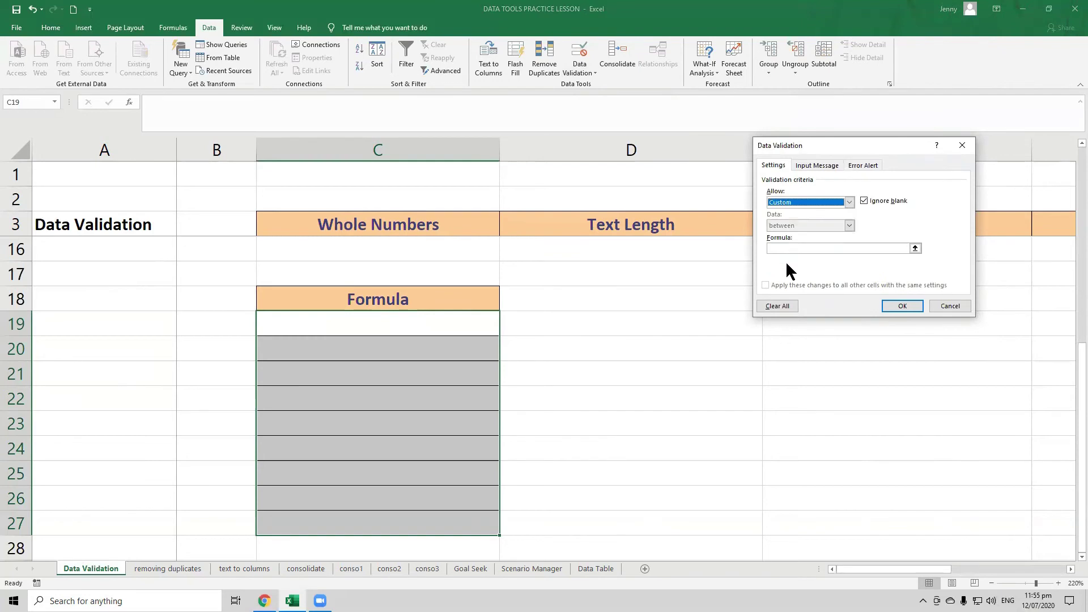
Step: Set the custom validation formula to accept only values greater than or equal to 80 and apply the rule
left_click(786, 248)
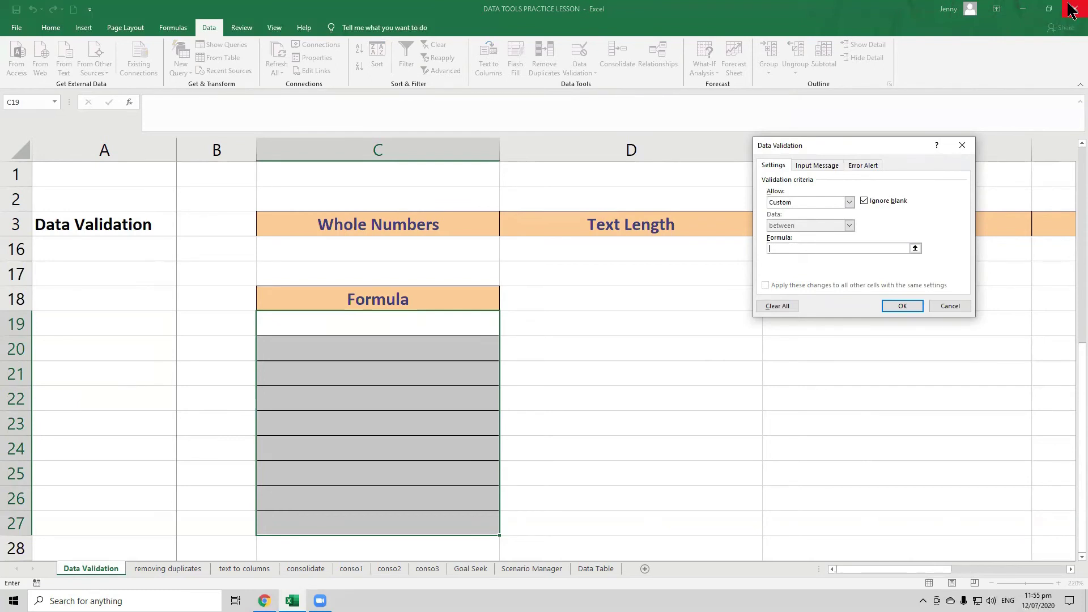
type("=")
type(">=85")
key("BackSpace")
type("0")
left_click(902, 302)
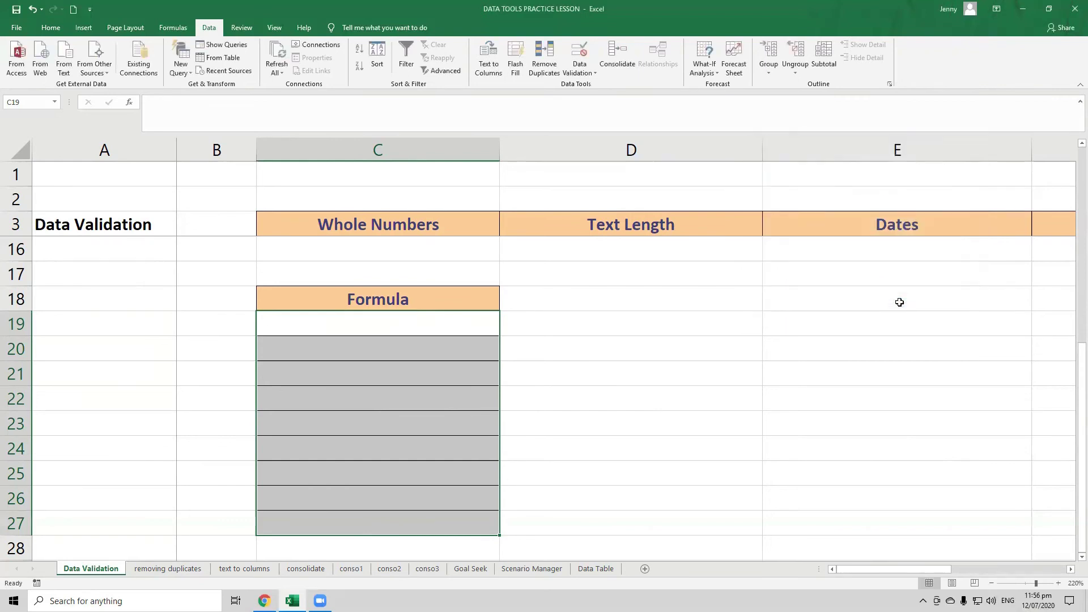
Step: Enter 80, 85, 95, 88 and 87 in cells C19 to C23 of the Formula column
left_click(440, 329)
type("80")
key("Return")
type("85")
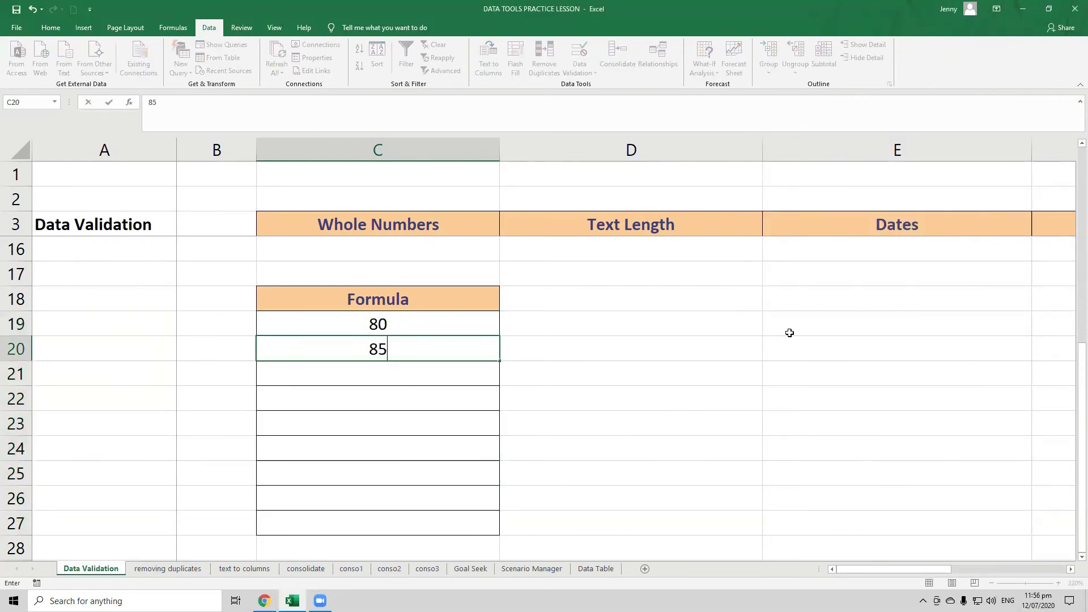
key("Return")
type("95")
key("Return")
type("88")
key("Return")
type("87")
key("ctrl+Return")
key("Return")
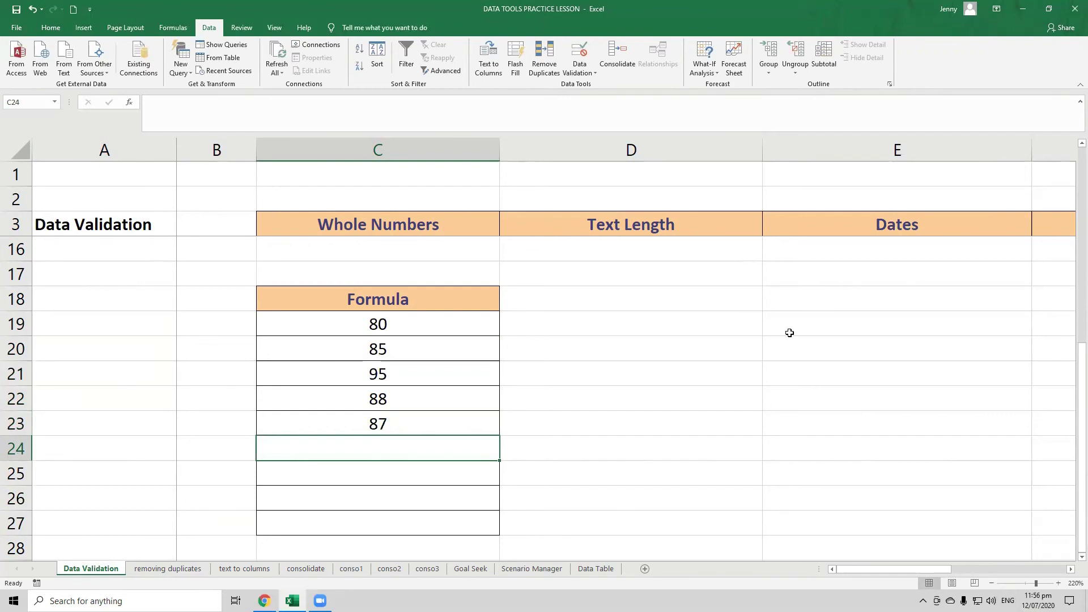
Step: Try entering 78 in cell C24 of the Formula column and clear the entry
type("78")
key("Return")
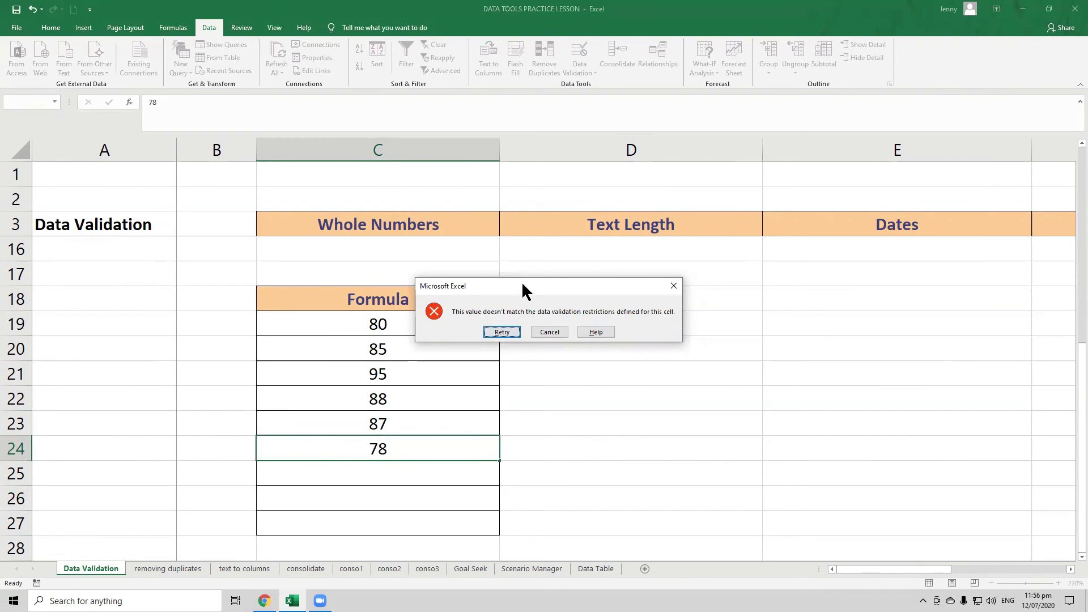
left_click_drag(510, 284, 503, 296)
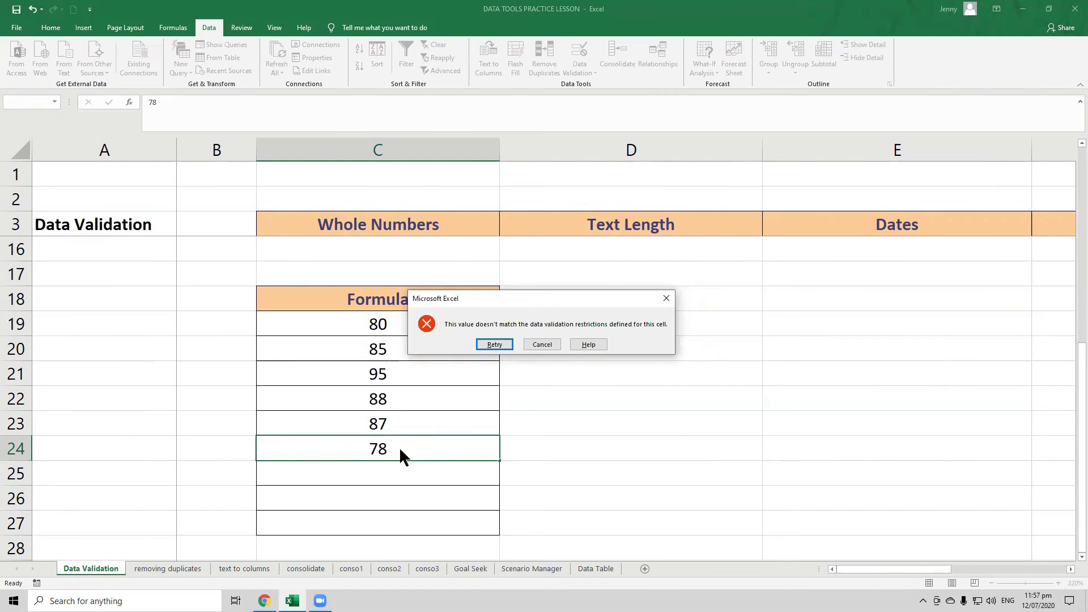
left_click(491, 344)
scroll(515, 403, "up", 3)
scroll(497, 445, "down", 4)
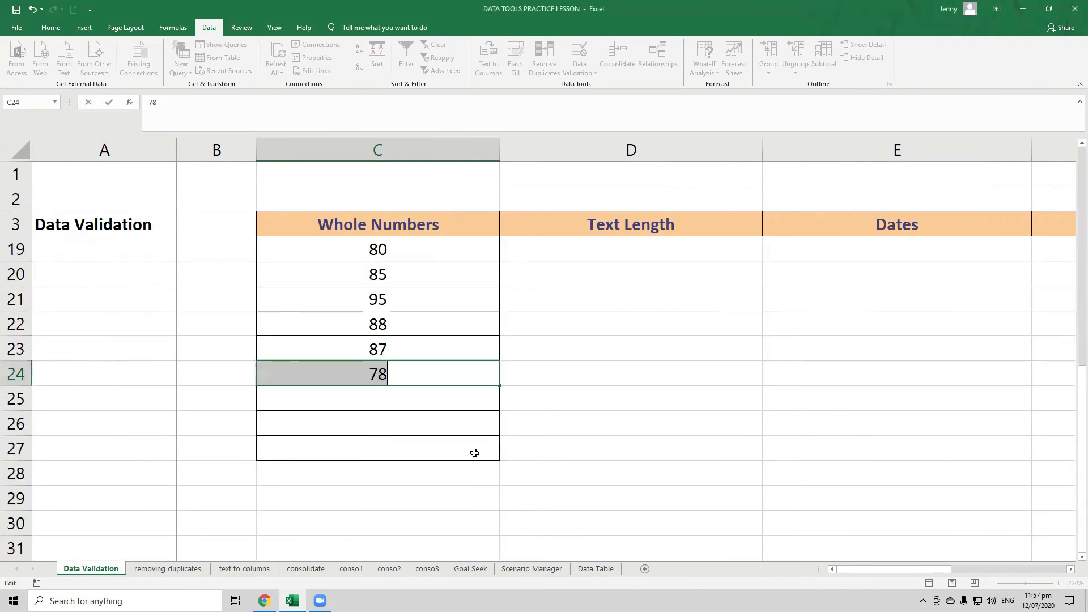
key("BackSpace")
Step: Give the validation rule of the Whole Numbers cells C4:C12 a Stop error alert titled "INVALID...."
scroll(463, 346, "up", 4)
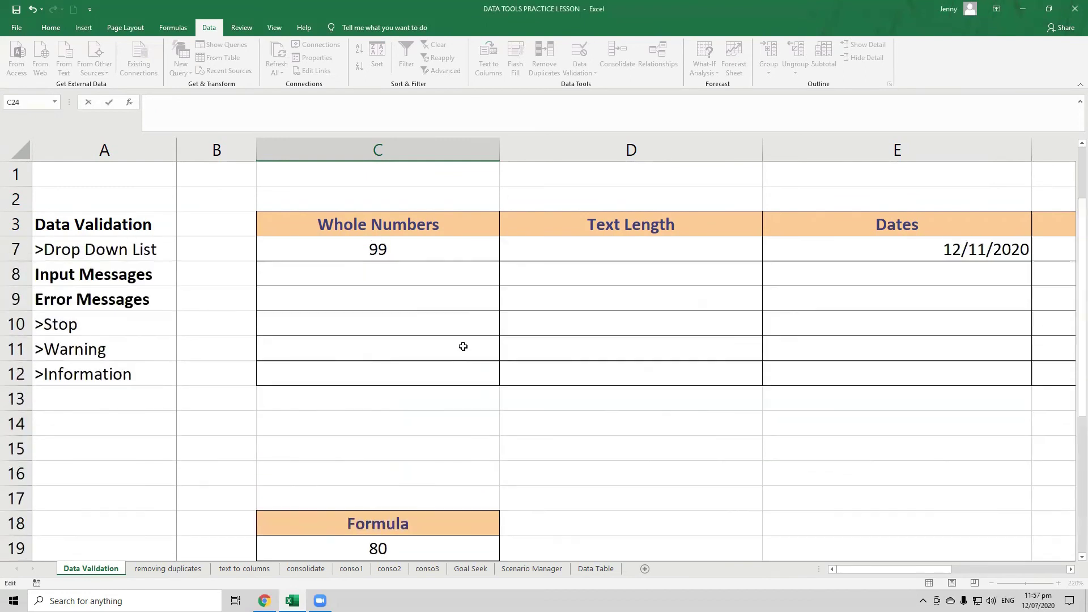
scroll(463, 346, "up", 1)
left_click_drag(407, 252, 418, 450)
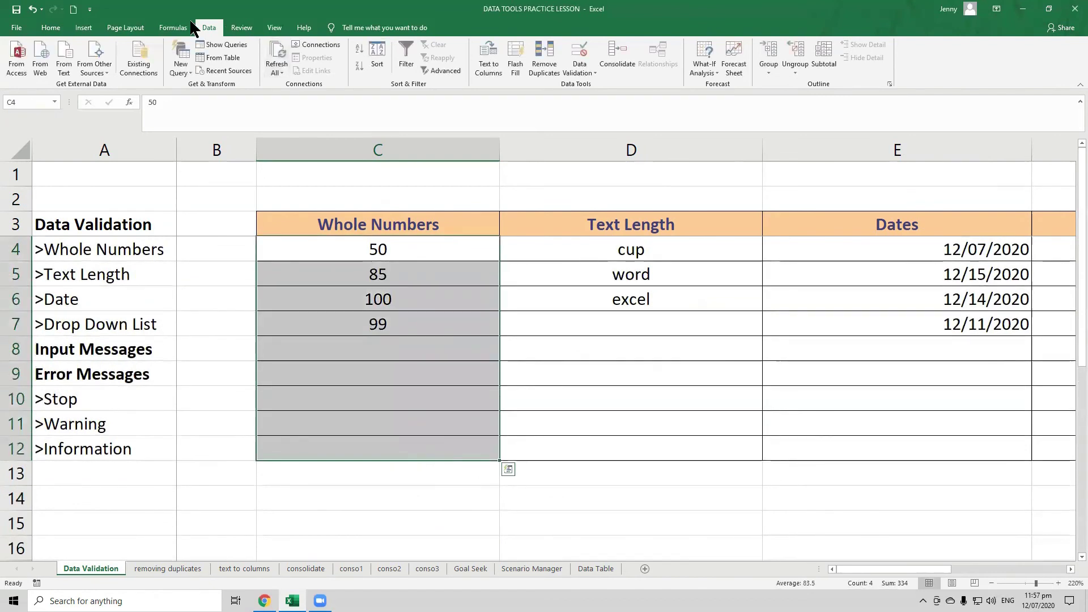
left_click(593, 67)
left_click(593, 89)
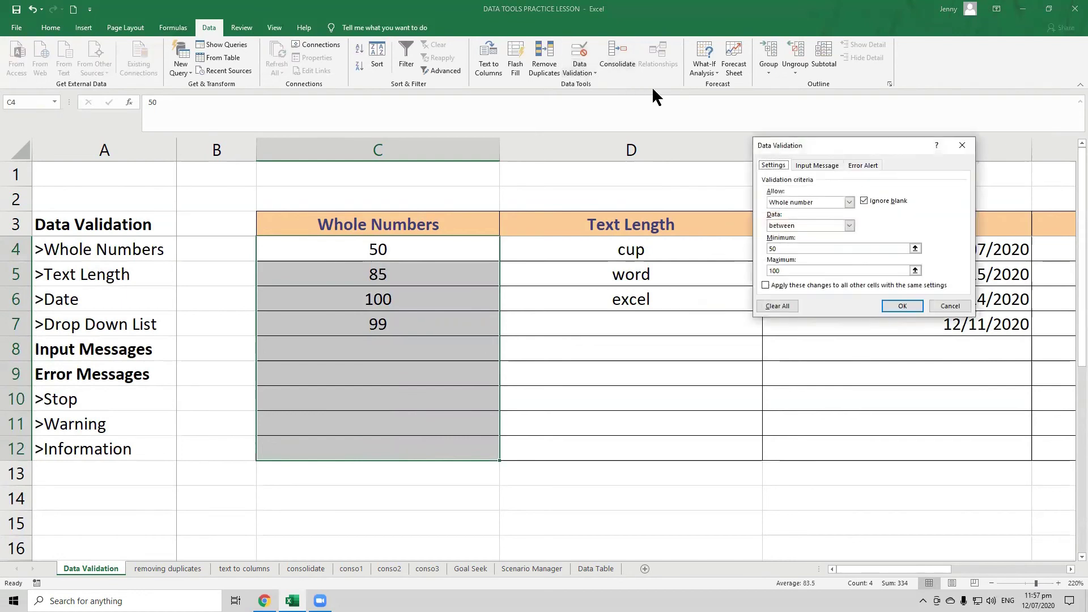
left_click(860, 165)
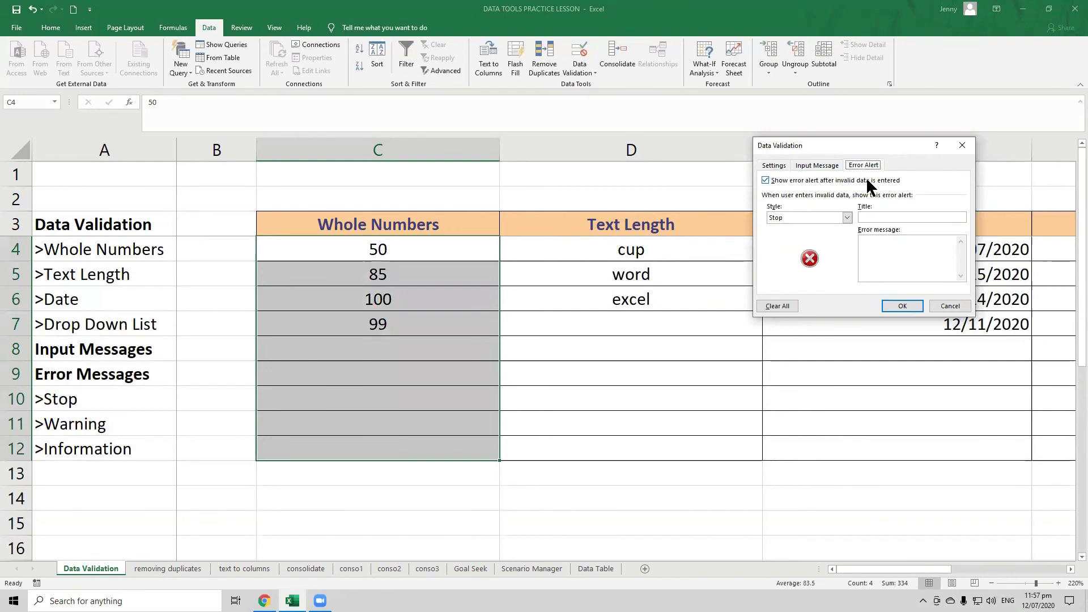
left_click(846, 218)
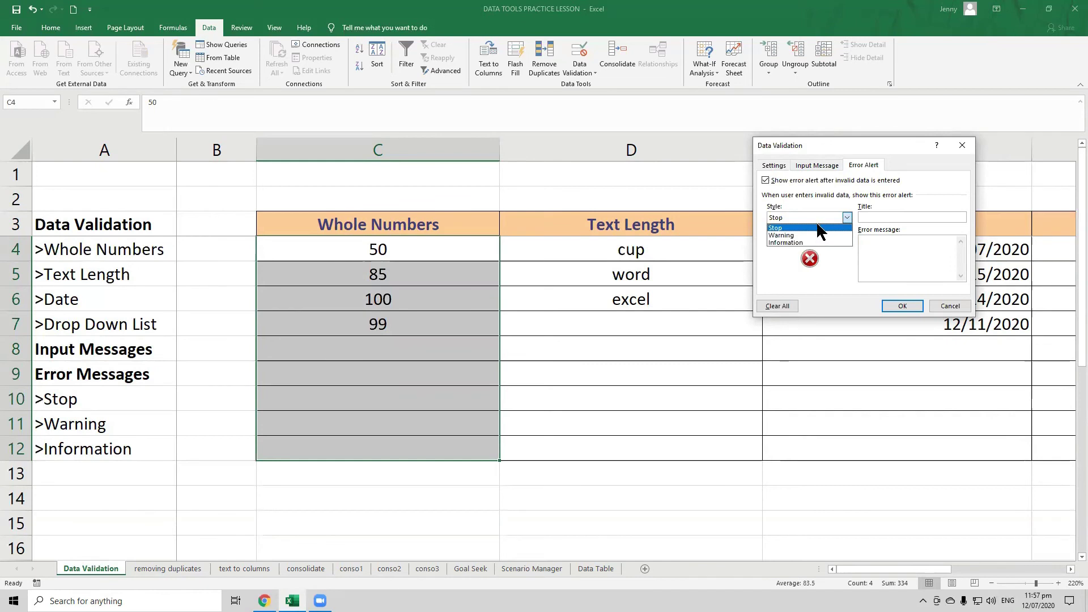
left_click(789, 228)
left_click(878, 218)
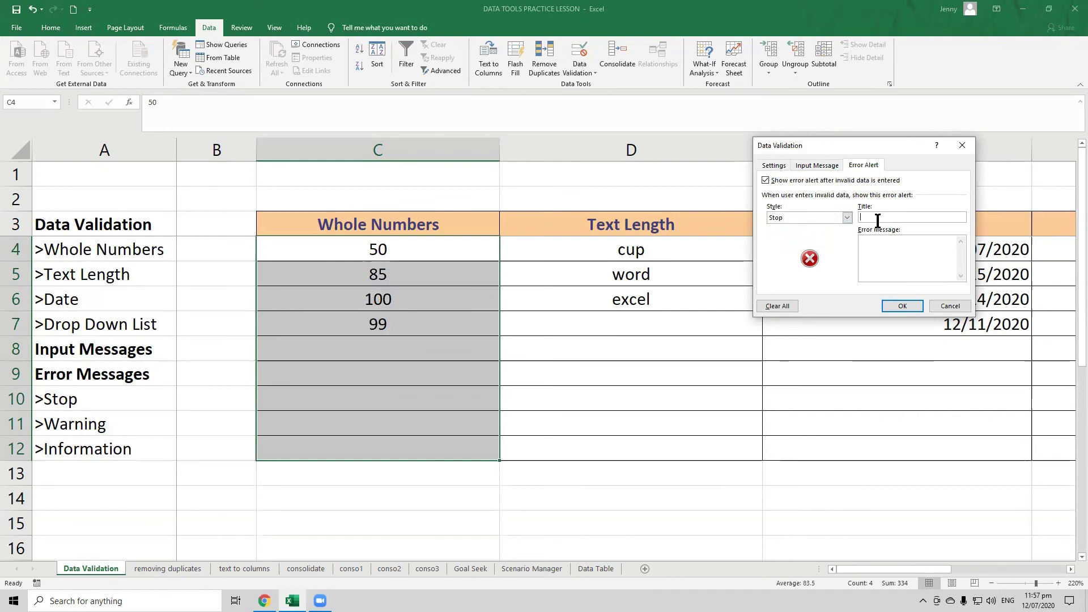
type("INVALID")
type("....")
Step: Set the alert's error message to "PLEASE INPUT THE NUMBER BETWEEN 50 TO 100" and apply the settings
type("PLEAS")
type("E INPUT THE DAT")
type("A BETW")
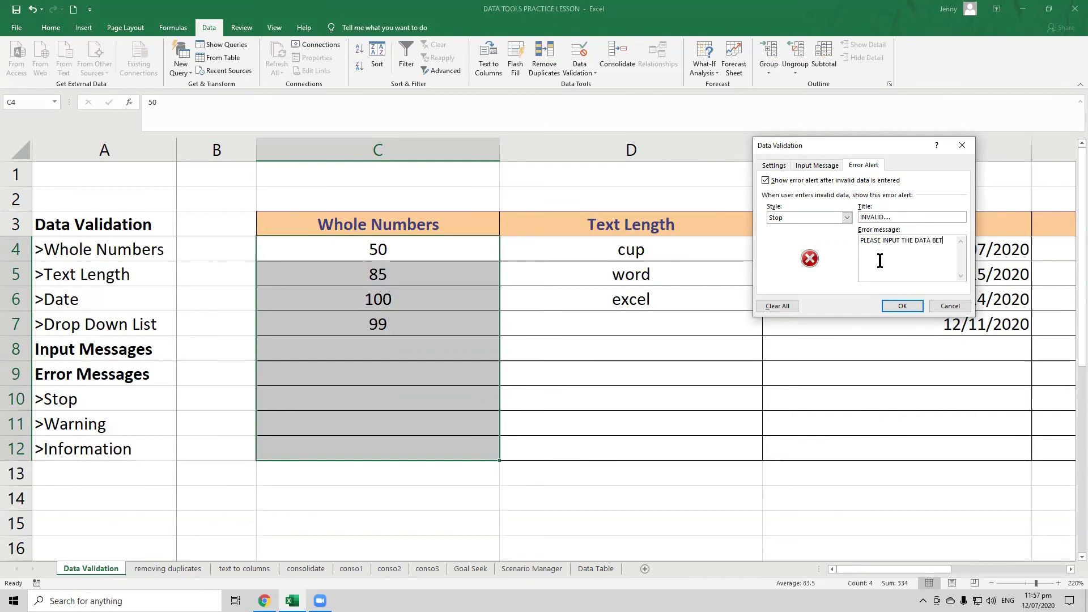
key("BackSpace")
key("BackSpace")
key("BackSpace")
key("BackSpace")
key("BackSpace")
key("BackSpace")
key("BackSpace")
key("BackSpace")
key("BackSpace")
type("NUMBER BETWEEN ")
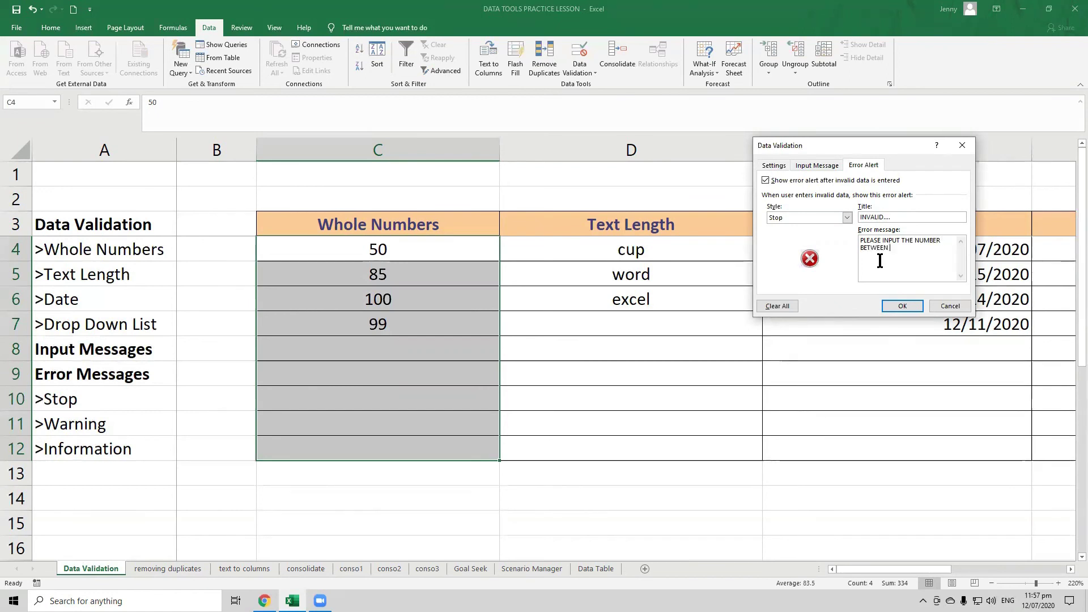
type("50 TO 100")
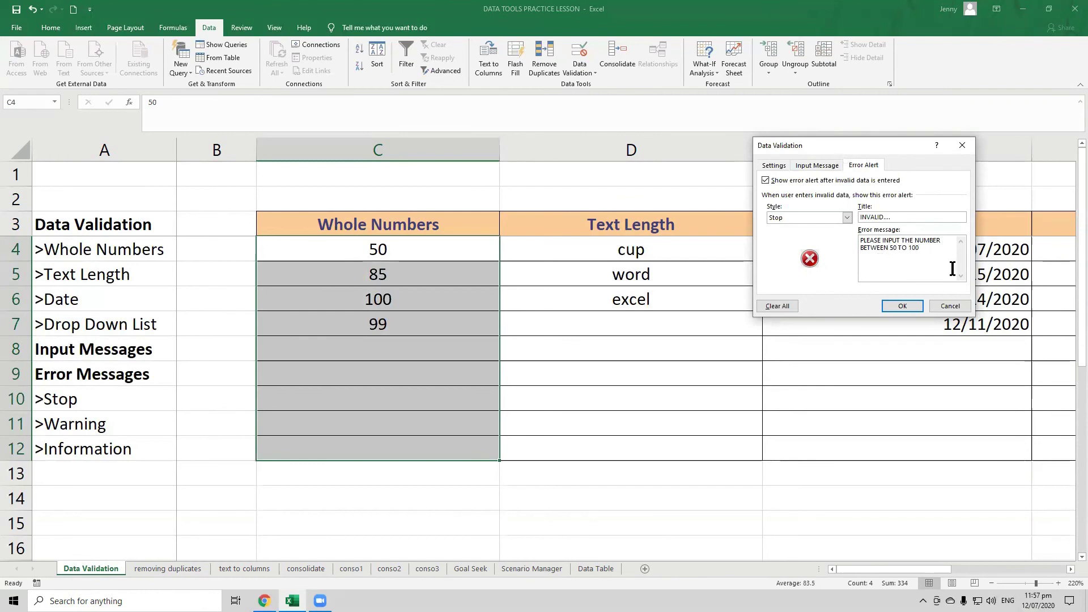
left_click(898, 305)
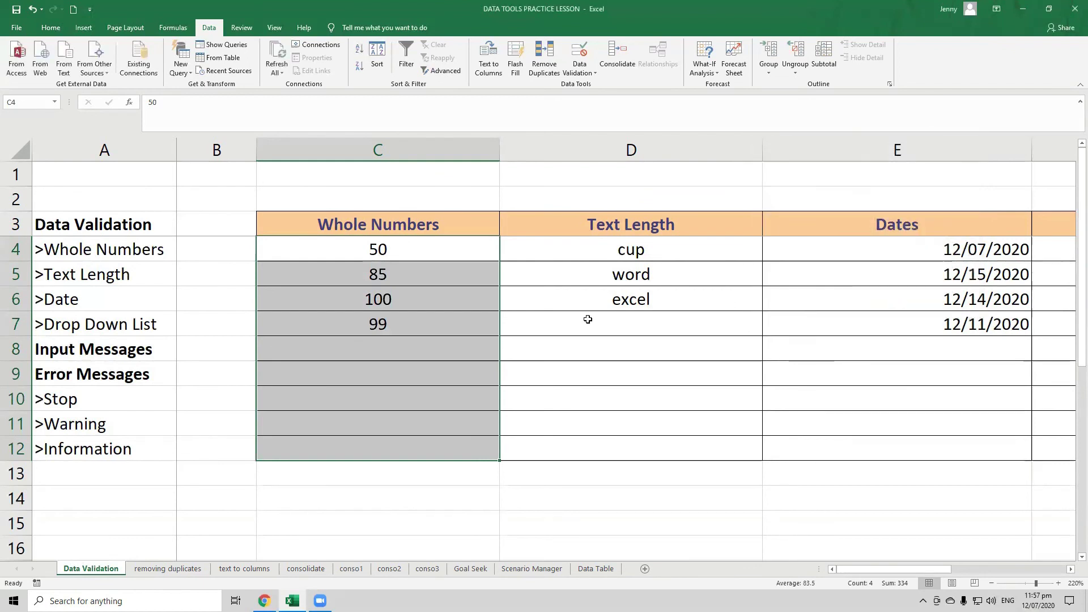
Step: Test the error alert by entering 45 in cell C8, and retry with 53
left_click(367, 361)
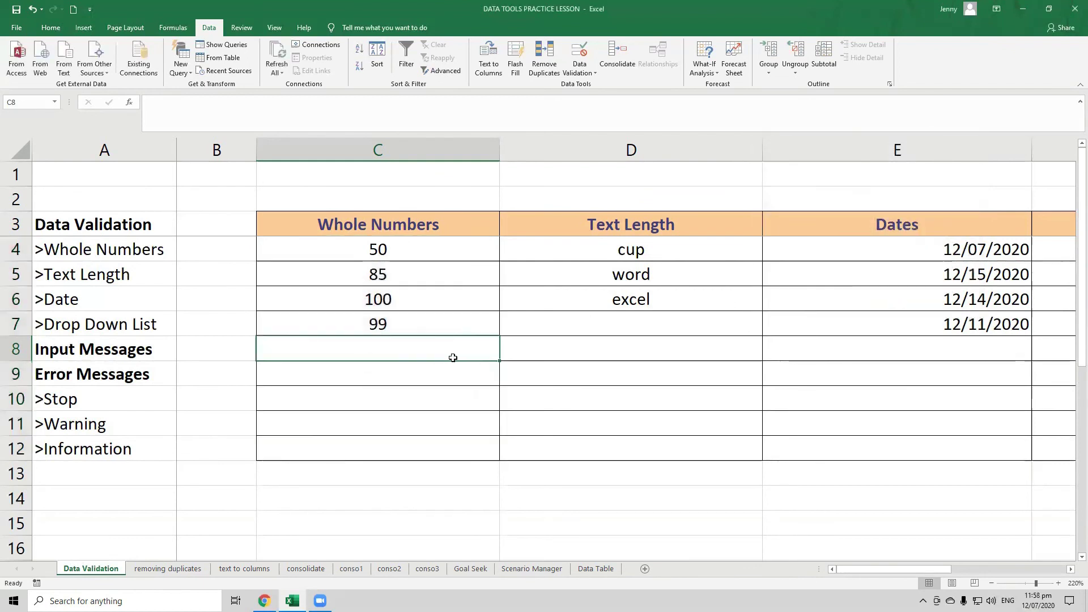
type("45")
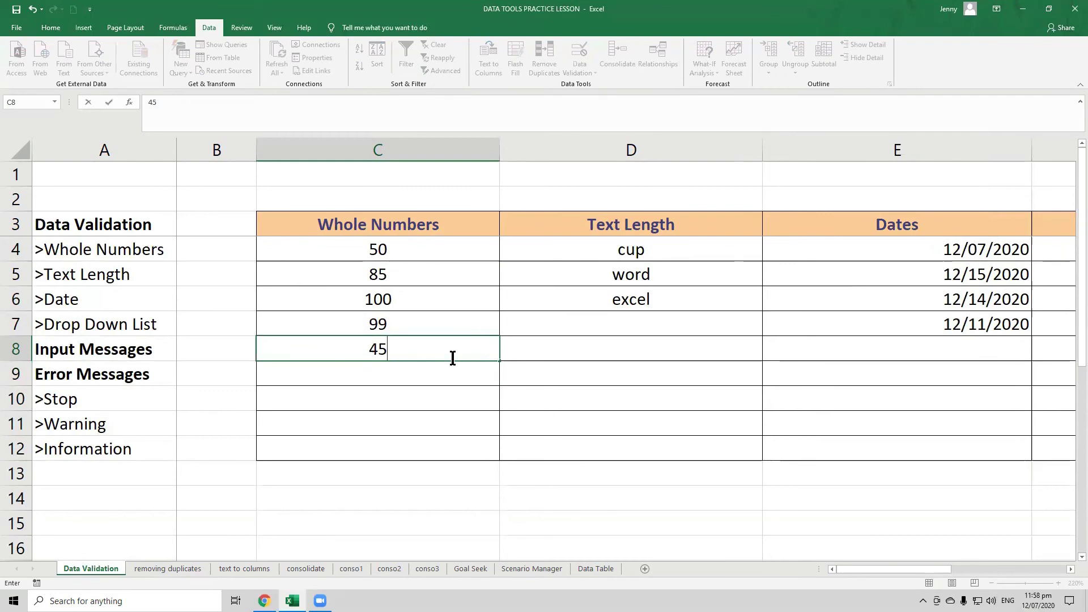
key("Return")
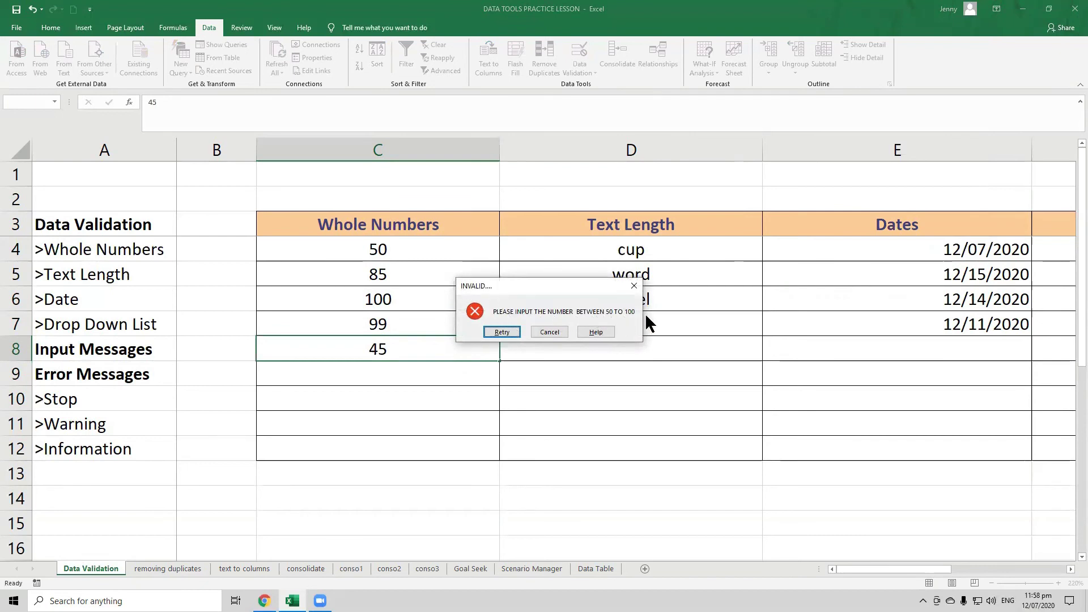
left_click(504, 333)
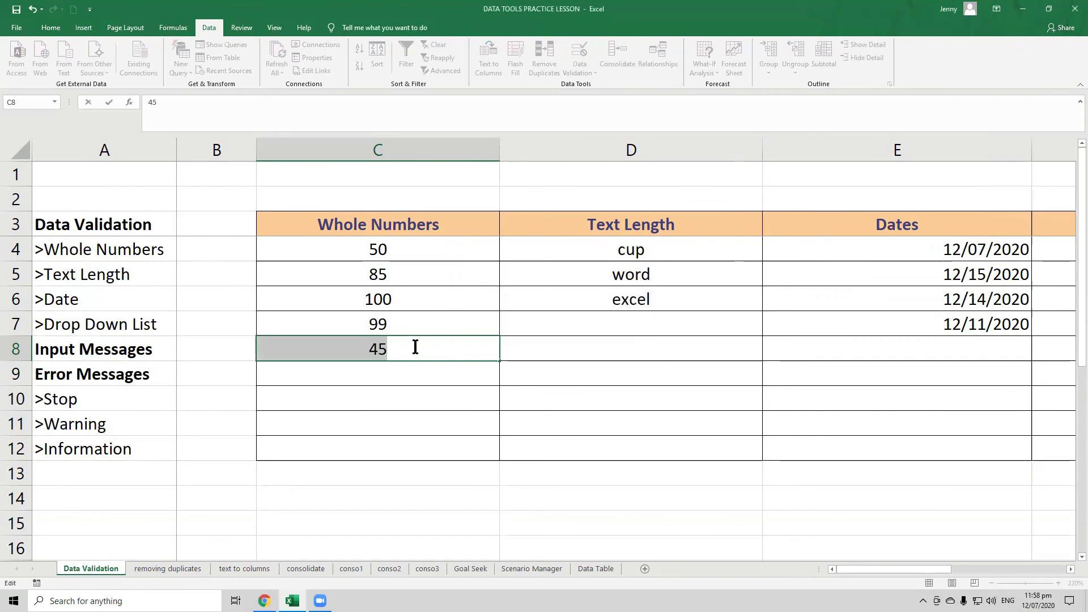
type("50")
key("BackSpace")
type("3")
key("Return")
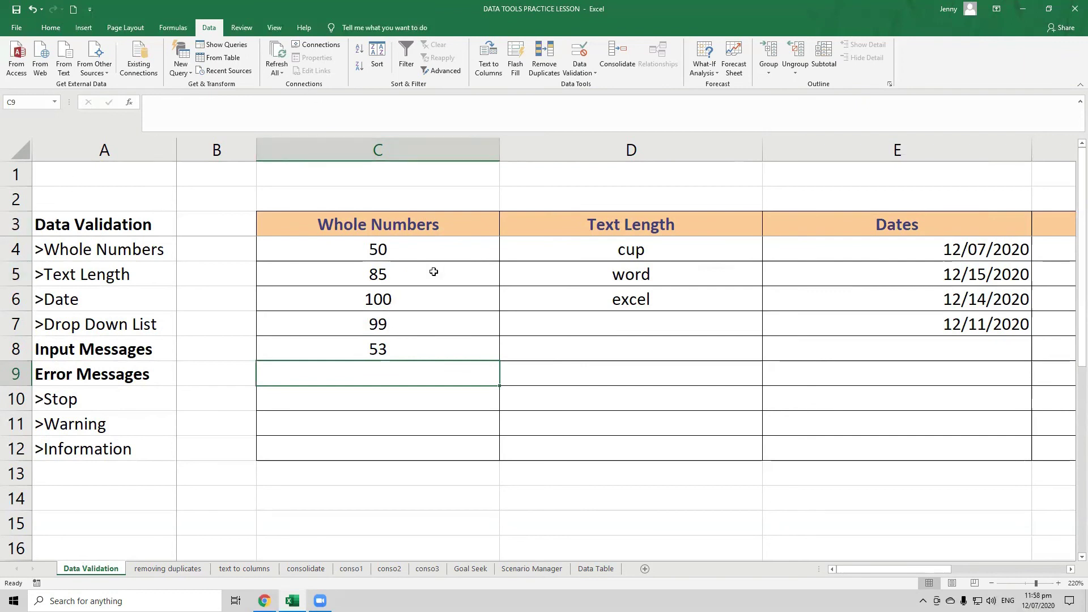
Step: Title the validation input message for the Whole Numbers cells C4:C12 "INFORMATION"
left_click_drag(422, 245, 399, 452)
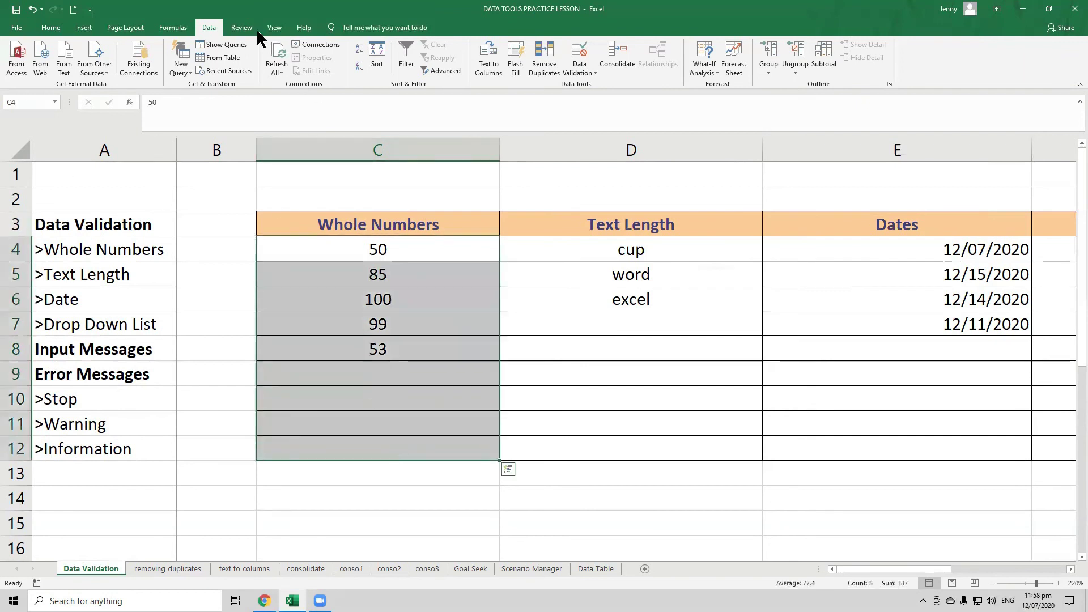
left_click(589, 74)
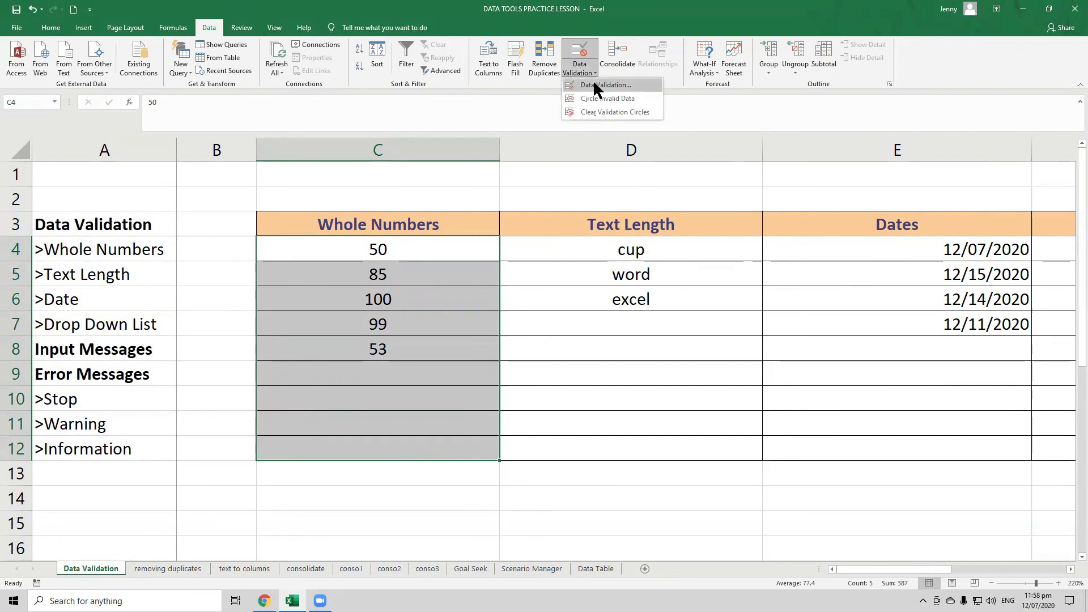
left_click(596, 86)
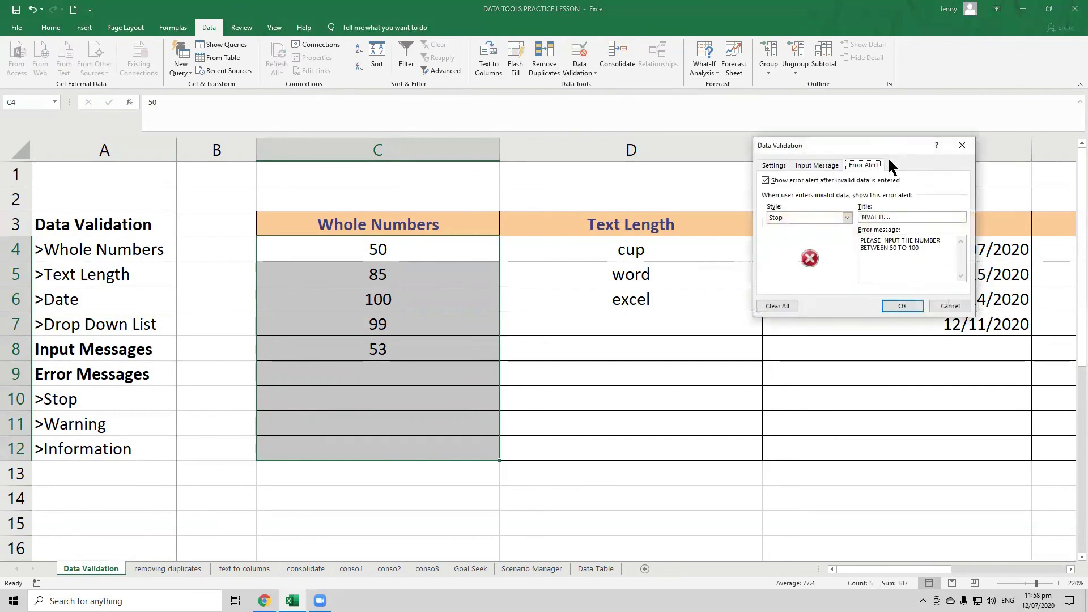
left_click(812, 164)
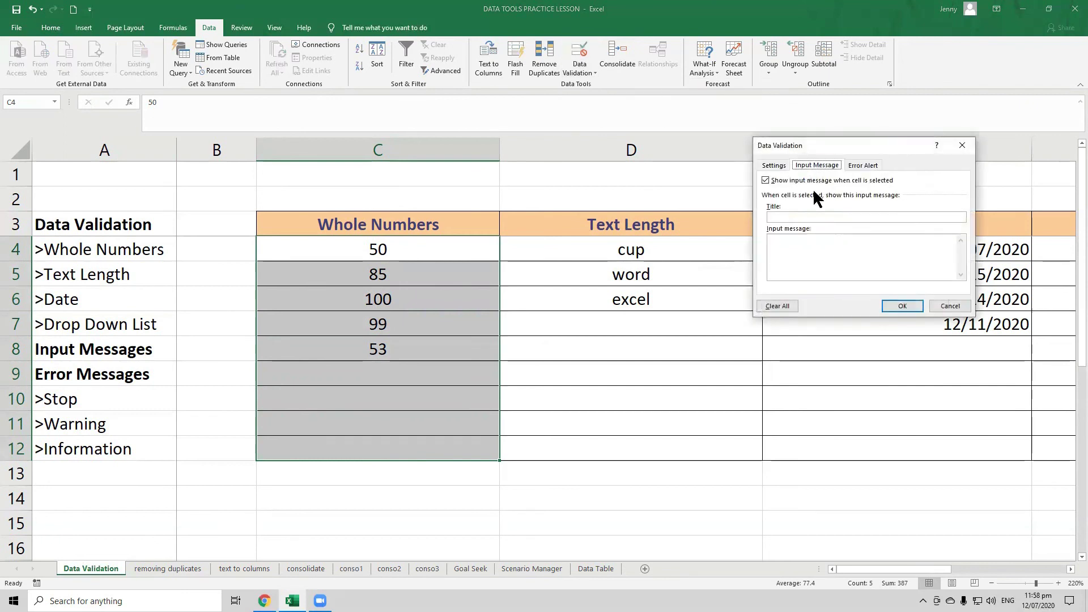
left_click(801, 216)
type("INFORMATION")
Step: Set the input message text to "INPUT THE NUMBER BETWEEN 50 TO 100" and apply the validation settings
left_click(820, 262)
type("INPUT THE")
key("BackSpace")
key("BackSpace")
type("HE NUM")
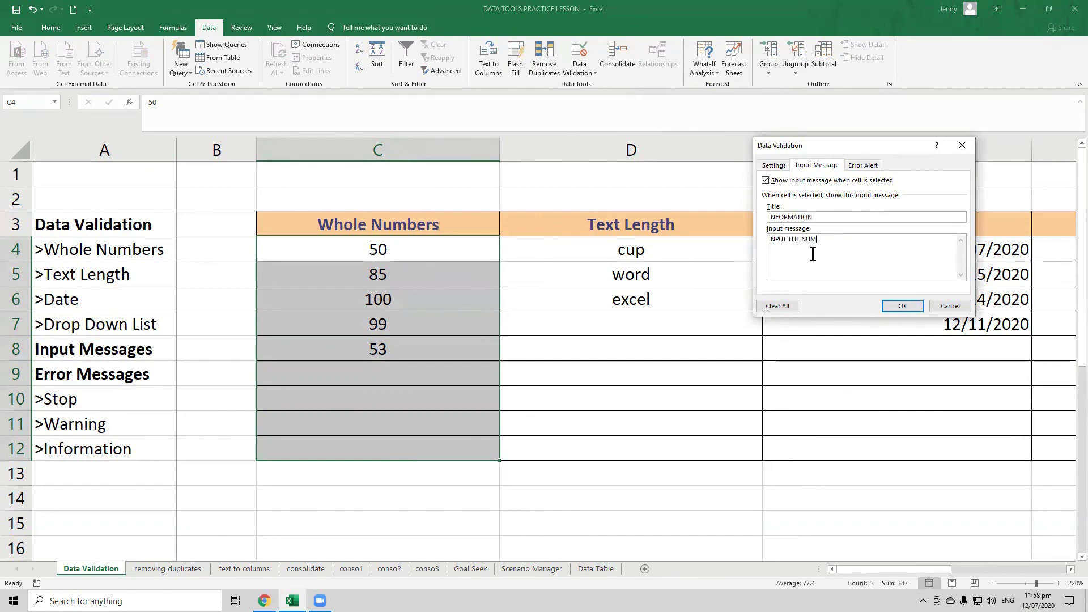
type("BER BETWEEN 50 TO 100")
left_click(902, 306)
Step: Check the input message on the empty Whole Numbers cells C9 to C12 and enter 56 in C9
left_click(400, 377)
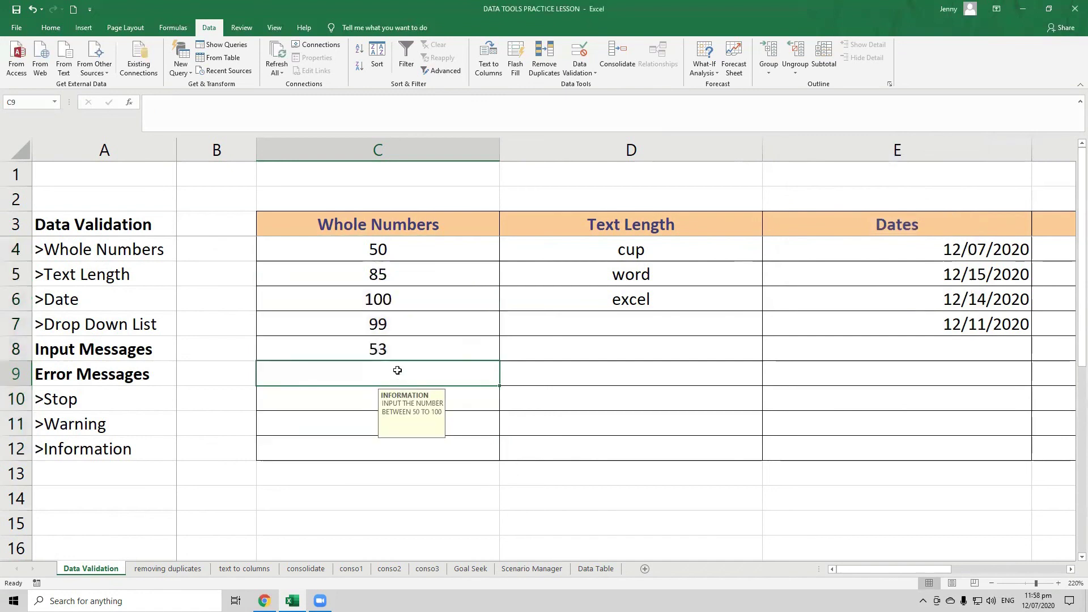
left_click(354, 404)
left_click(367, 429)
left_click(367, 448)
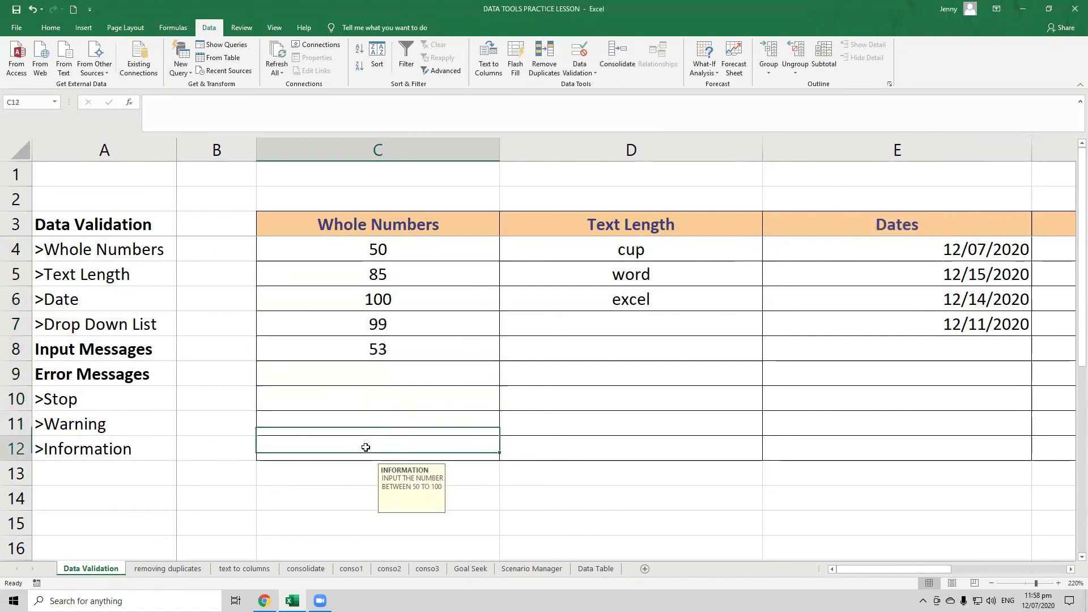
left_click(395, 369)
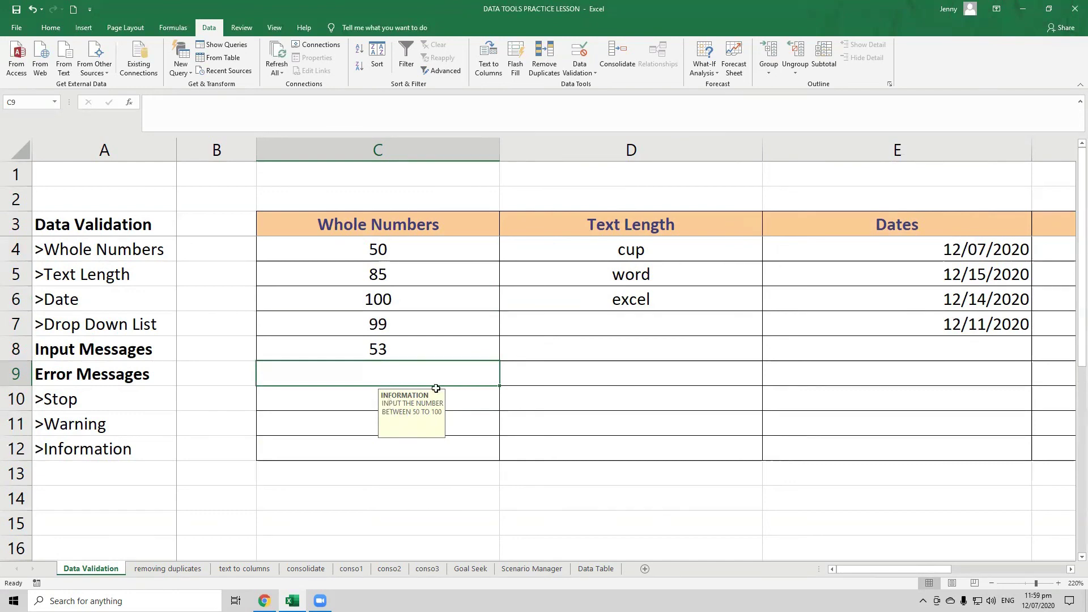
type("56")
key("Return")
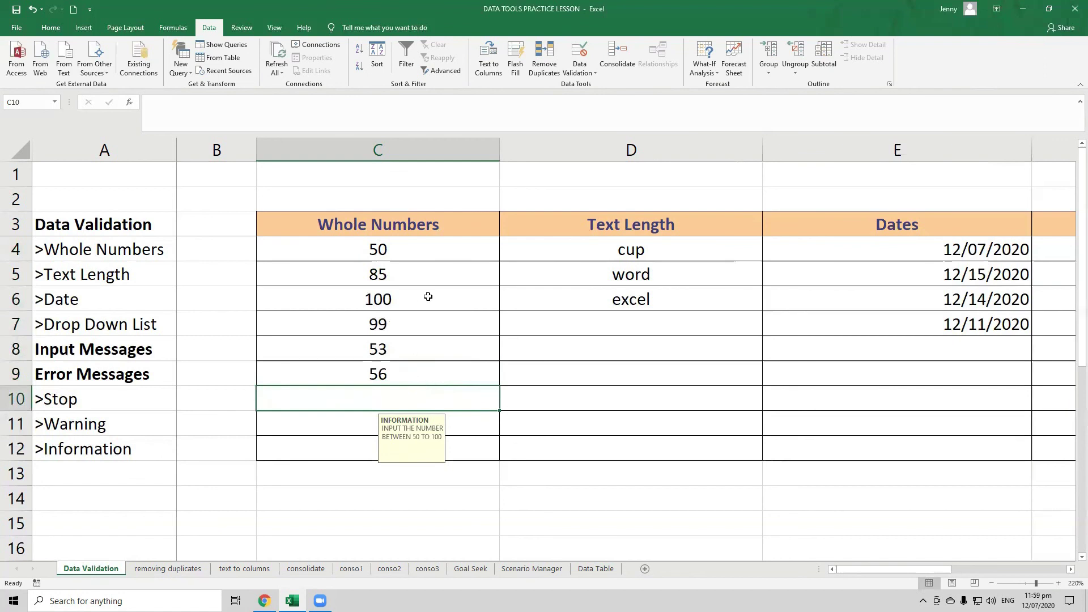
Step: Clear all data validation settings from the Text Length cells D4:D12 and apply the change
left_click_drag(630, 249, 619, 448)
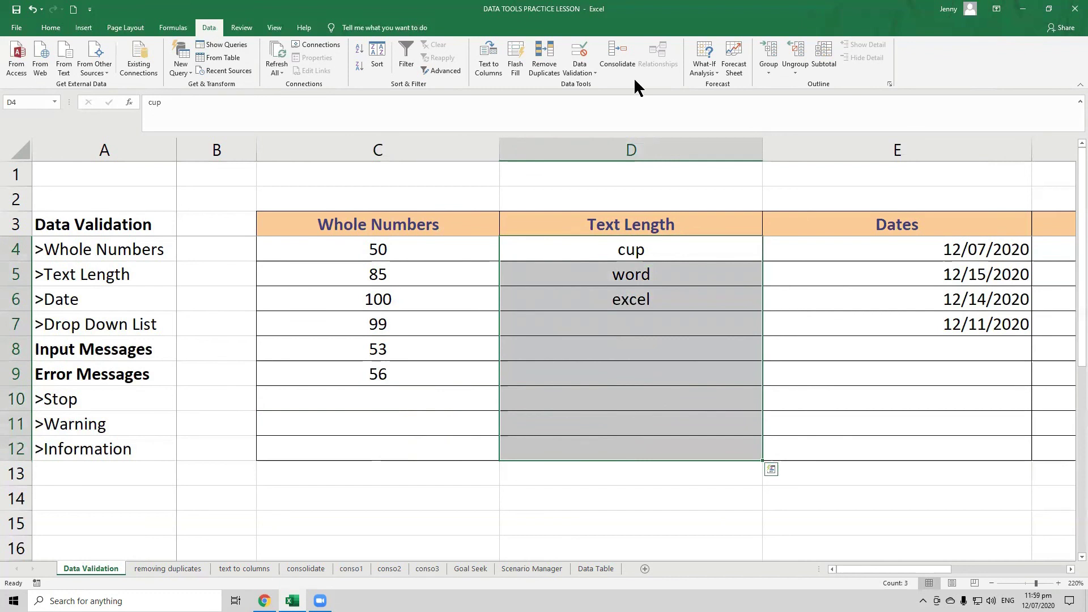
left_click(580, 53)
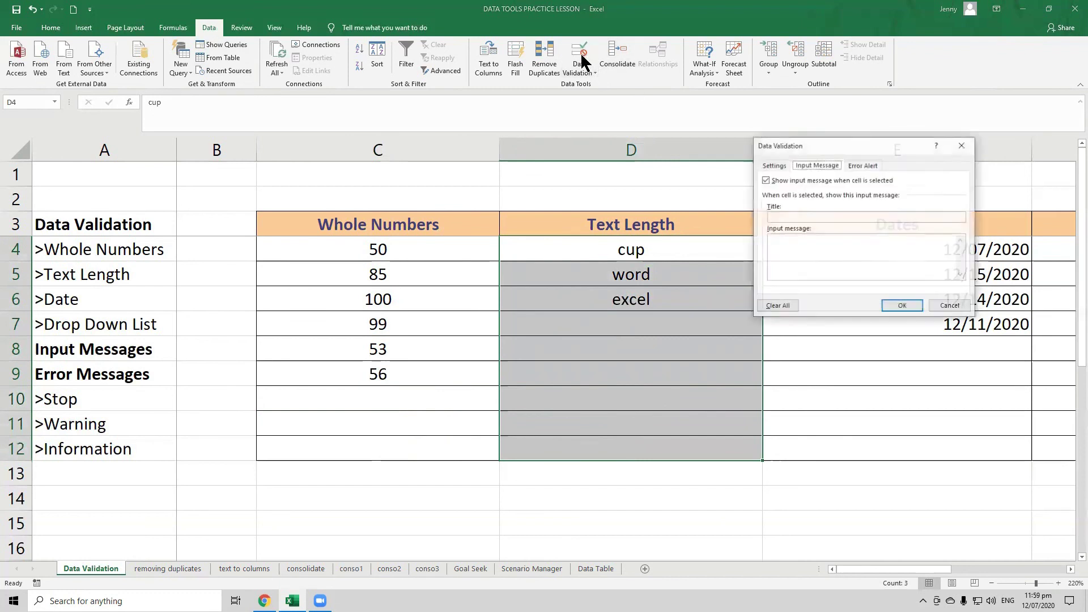
left_click(772, 165)
left_click(774, 307)
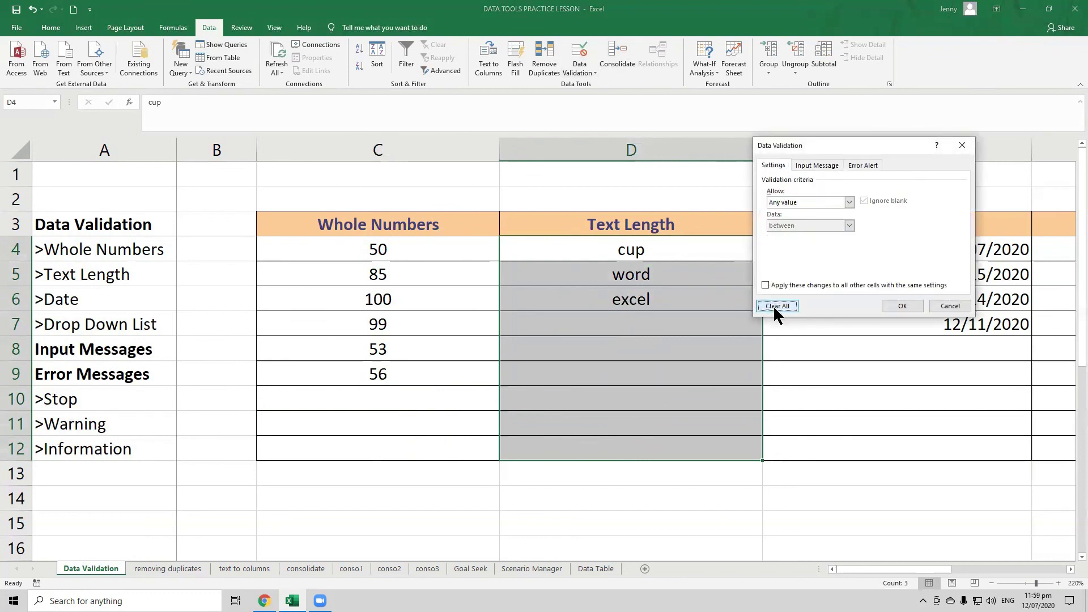
left_click(902, 305)
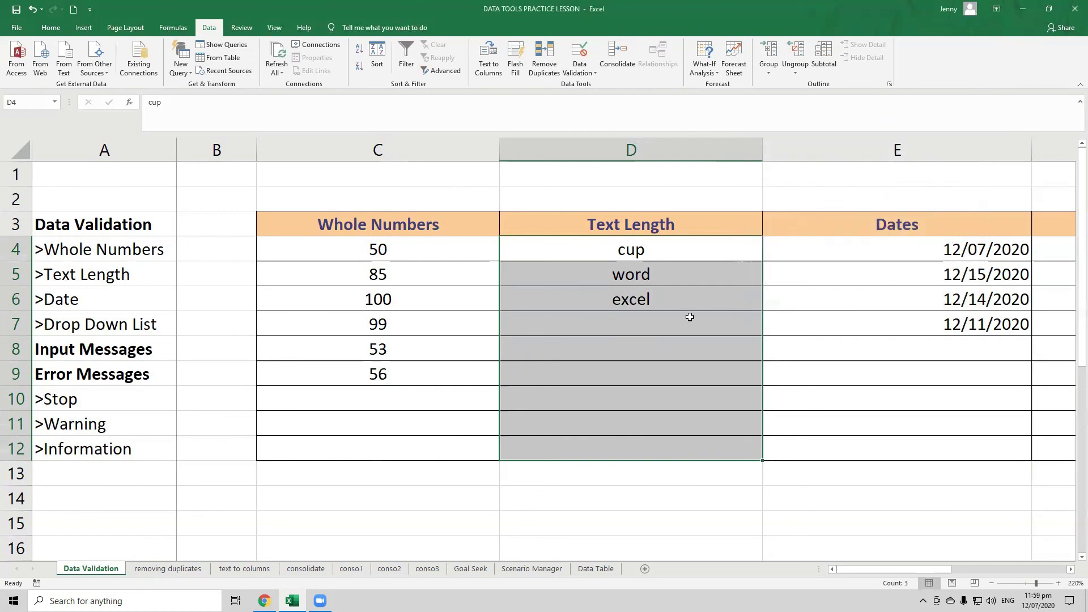
Step: Test the cleared Text Length validation by entering POWERPOINT in cell D7
left_click(686, 329)
type("DFDAS")
left_click_drag(506, 324, 510, 324)
type("POWERPOINT")
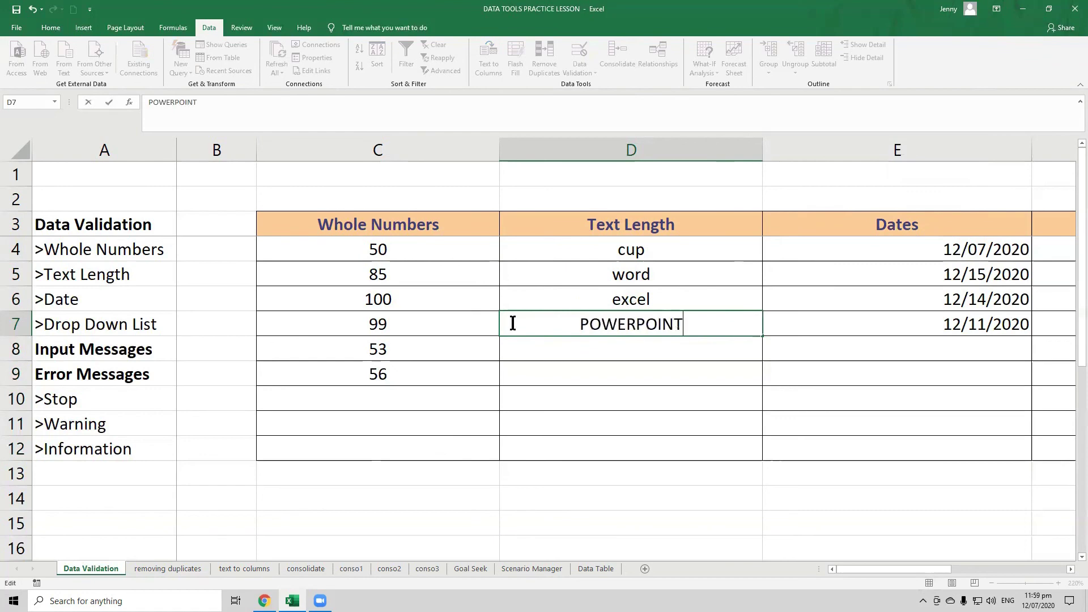
key("Return")
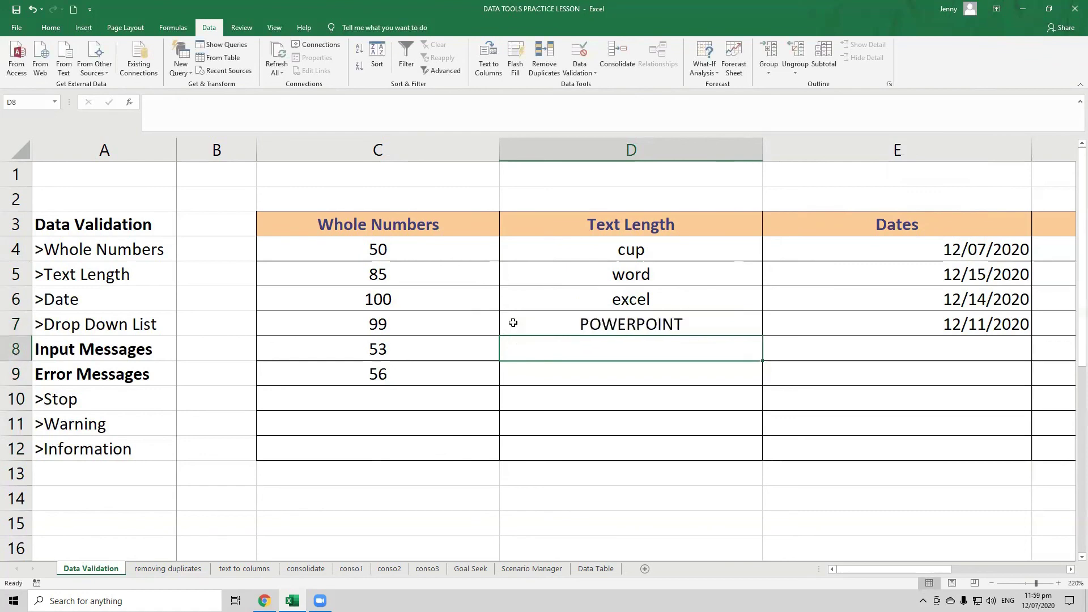